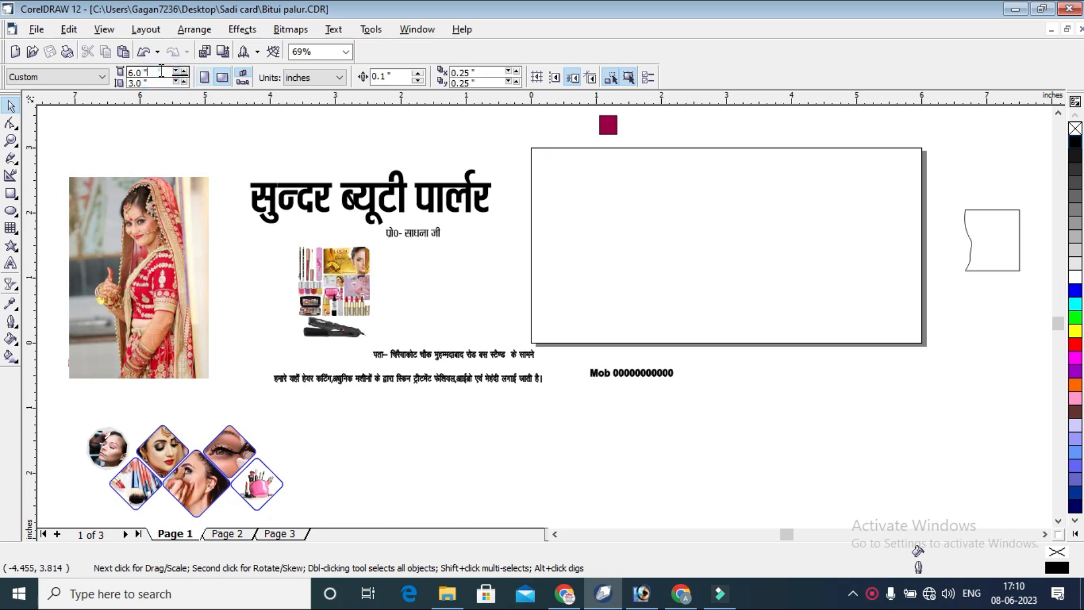
Create a 6 by 3 inch page-frame rectangle that matches the page edges.
{"action": "left_click", "coordinate": [516, 138]}
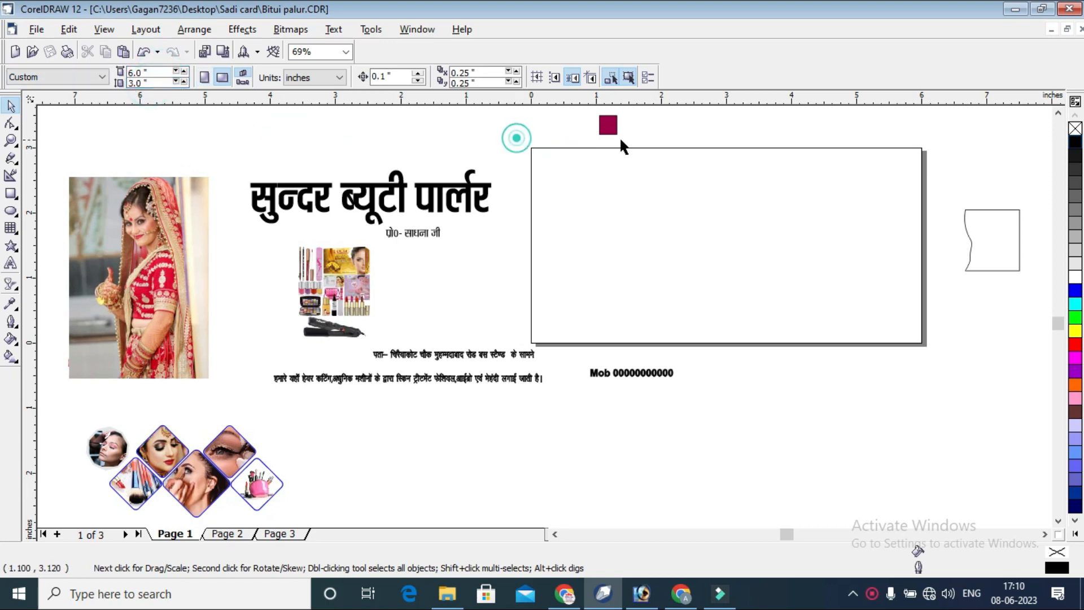
{"action": "left_click", "coordinate": [694, 198]}
{"action": "double_click", "coordinate": [11, 193]}
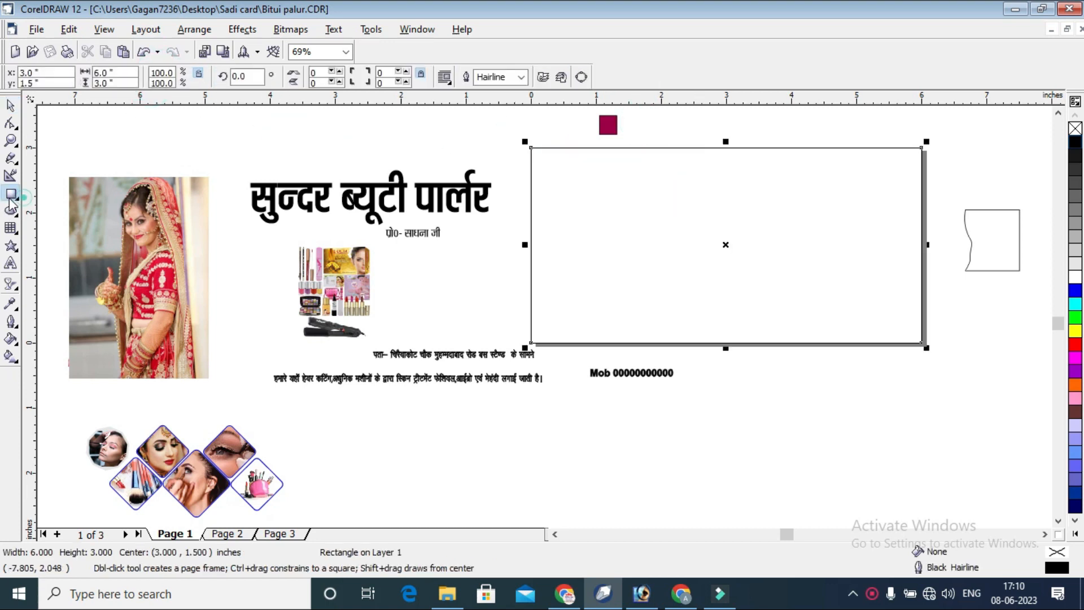
{"action": "left_click", "coordinate": [11, 140]}
{"action": "left_click_drag", "start_coordinate": [513, 133], "coordinate": [949, 379]}
{"action": "left_click", "coordinate": [17, 110]}
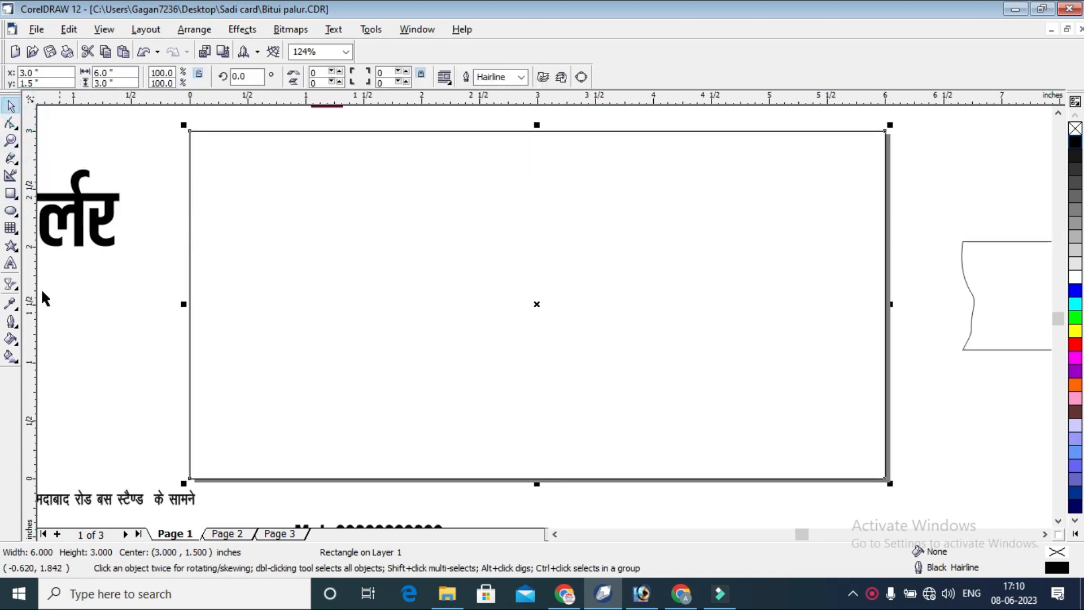
Add an inward 0.1 inch contour to the page frame and break it apart into a separate 5.8 by 2.8 inch inner rectangle.
{"action": "left_click", "coordinate": [17, 293]}
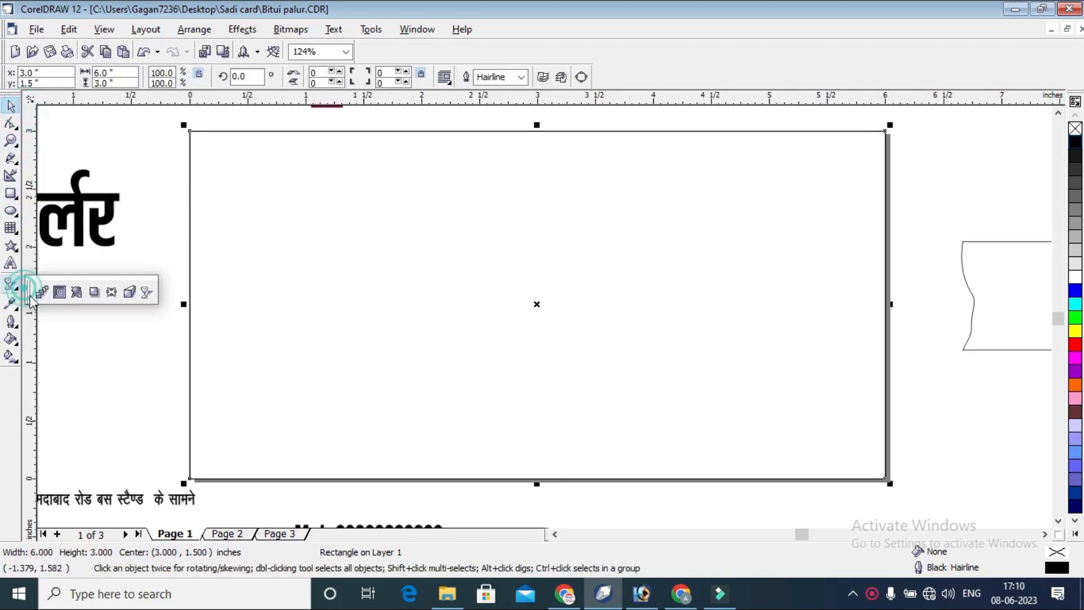
{"action": "left_click", "coordinate": [61, 290]}
{"action": "left_click_drag", "start_coordinate": [517, 129], "coordinate": [536, 150]}
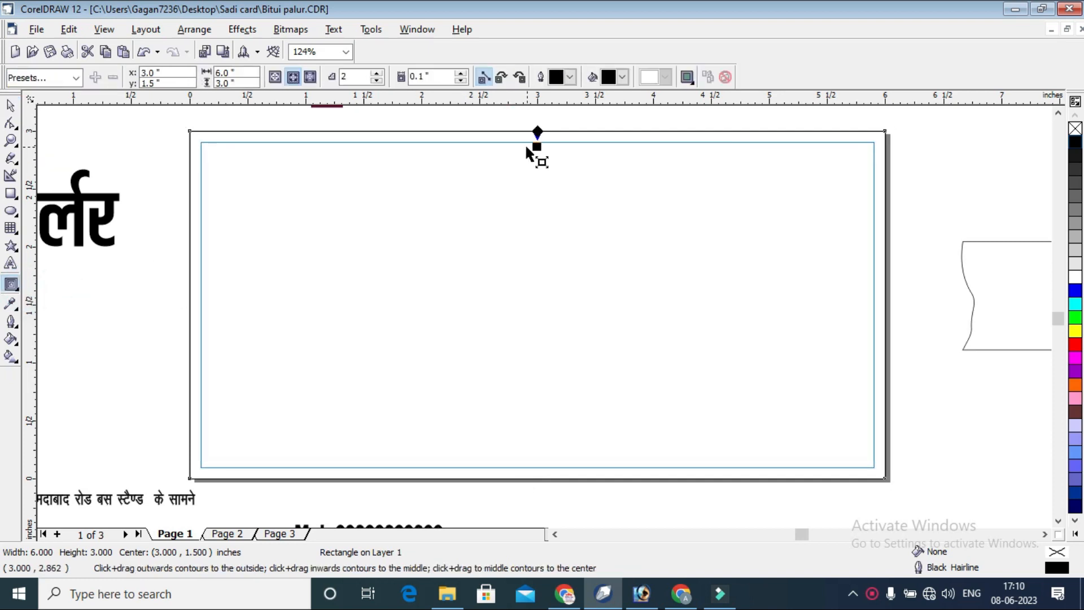
{"action": "left_click", "coordinate": [11, 106]}
{"action": "right_click", "coordinate": [486, 168]}
{"action": "left_click", "coordinate": [536, 193]}
{"action": "left_click", "coordinate": [852, 158]}
{"action": "right_click", "coordinate": [852, 158]}
{"action": "left_click", "coordinate": [963, 117]}
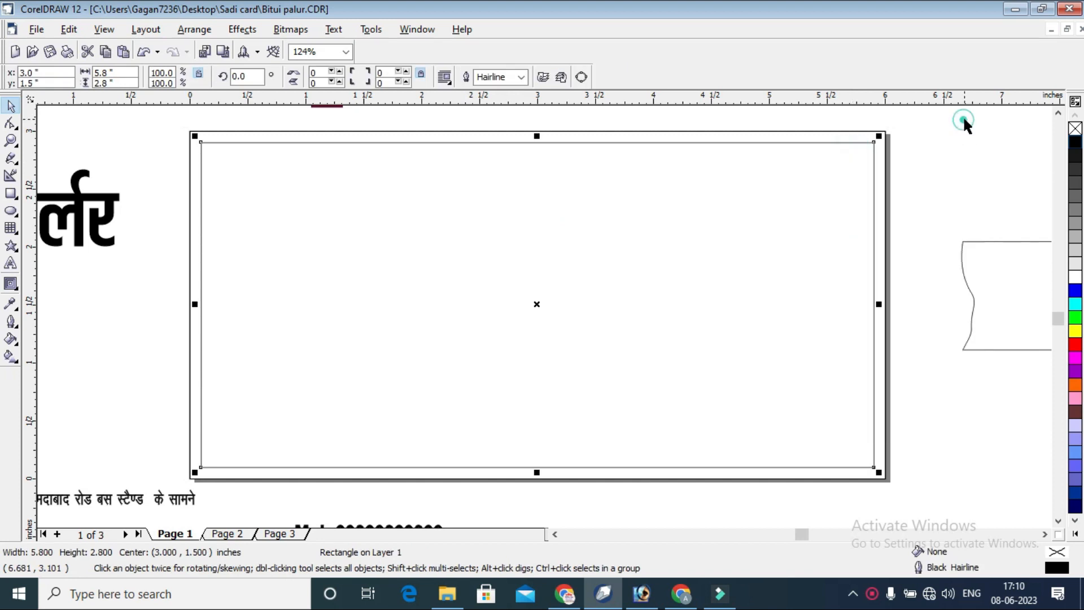
{"action": "left_click", "coordinate": [884, 132]}
{"action": "left_click", "coordinate": [929, 120]}
Move the heading सुन्दर ब्यूटी पार्लर into the upper-left part of the card frame.
{"action": "scroll", "coordinate": [930, 136], "scroll_direction": "down", "scroll_amount": 1}
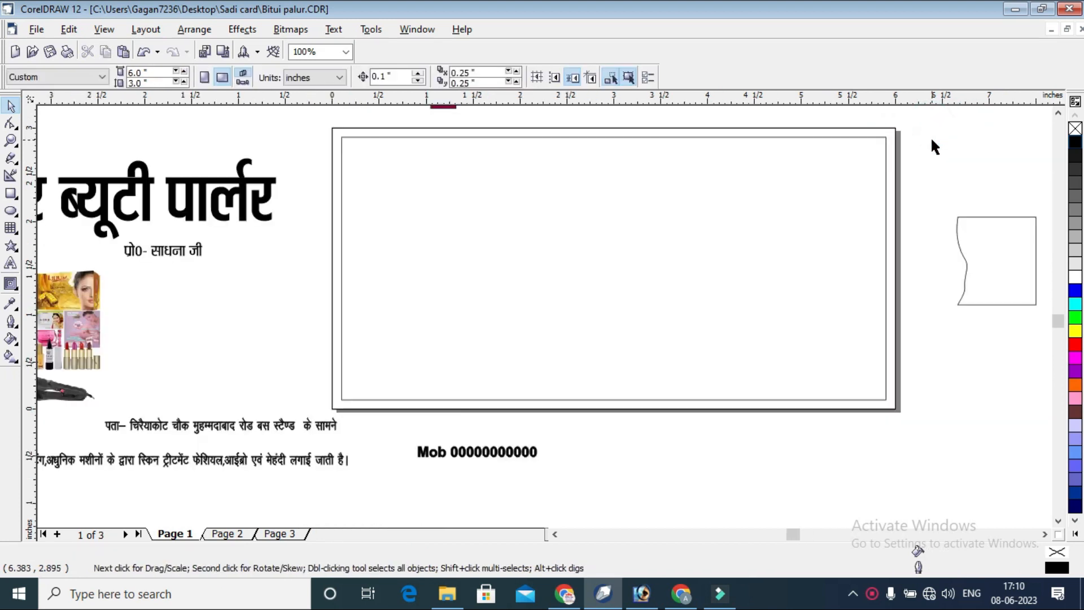
{"action": "scroll", "coordinate": [930, 138], "scroll_direction": "down", "scroll_amount": 1}
{"action": "scroll", "coordinate": [932, 145], "scroll_direction": "down", "scroll_amount": 1}
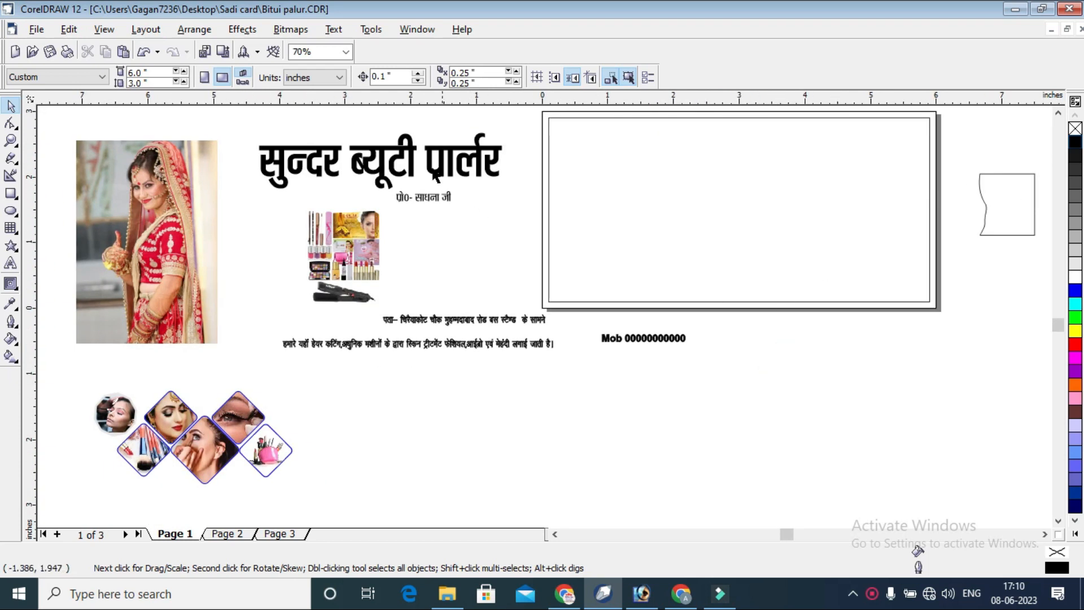
{"action": "left_click", "coordinate": [407, 163]}
{"action": "left_click_drag", "start_coordinate": [455, 153], "coordinate": [781, 154]}
Move the wavy-edged shape onto the card, enlarge it to about 1.95 by 2.16 inches and place it below the heading.
{"action": "left_click", "coordinate": [988, 201]}
{"action": "left_click_drag", "start_coordinate": [1017, 226], "coordinate": [752, 285]}
{"action": "left_click_drag", "start_coordinate": [779, 221], "coordinate": [846, 142]}
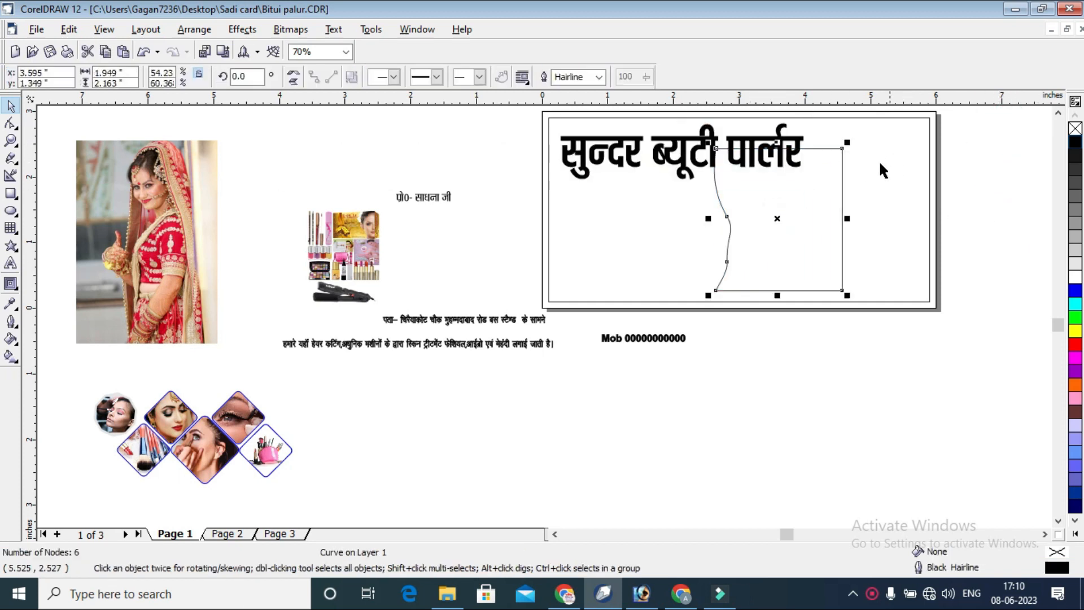
{"action": "left_click_drag", "start_coordinate": [818, 206], "coordinate": [752, 224]}
PowerClip the bride photo and the wavy-edged shape together inside the inner card rectangle.
{"action": "left_click", "coordinate": [210, 214]}
{"action": "left_click", "coordinate": [704, 224], "text": "shift"}
{"action": "left_click", "coordinate": [246, 30]}
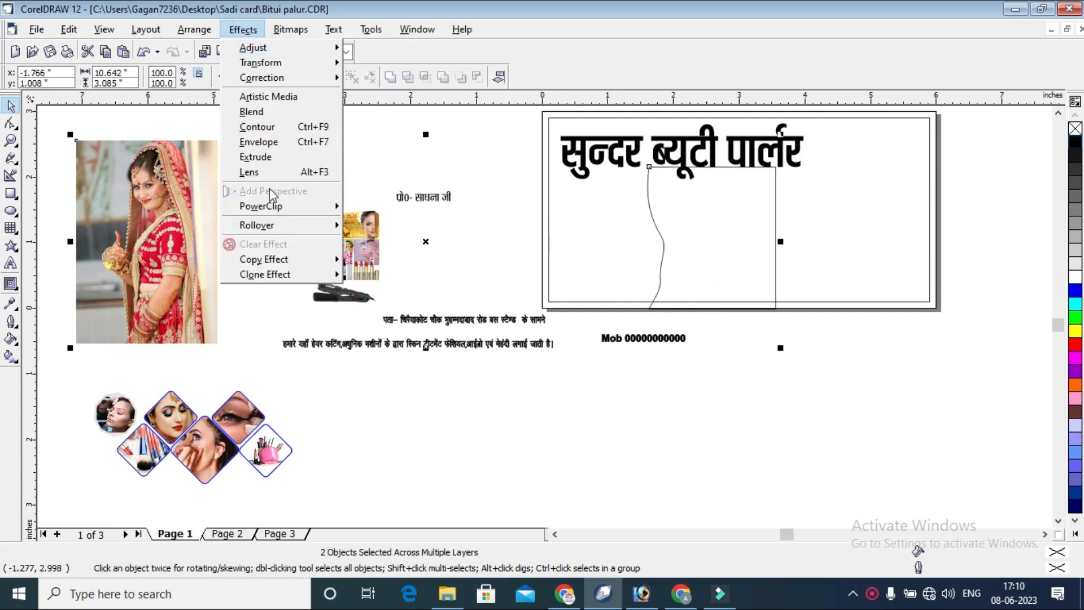
{"action": "mouse_move", "coordinate": [316, 213]}
{"action": "left_click", "coordinate": [402, 210]}
{"action": "left_click", "coordinate": [857, 153]}
Open the card's PowerClip contents and enlarge the wavy-edged shape to about 2.38 by 2.96 inches over the card's right end.
{"action": "right_click", "coordinate": [854, 156]}
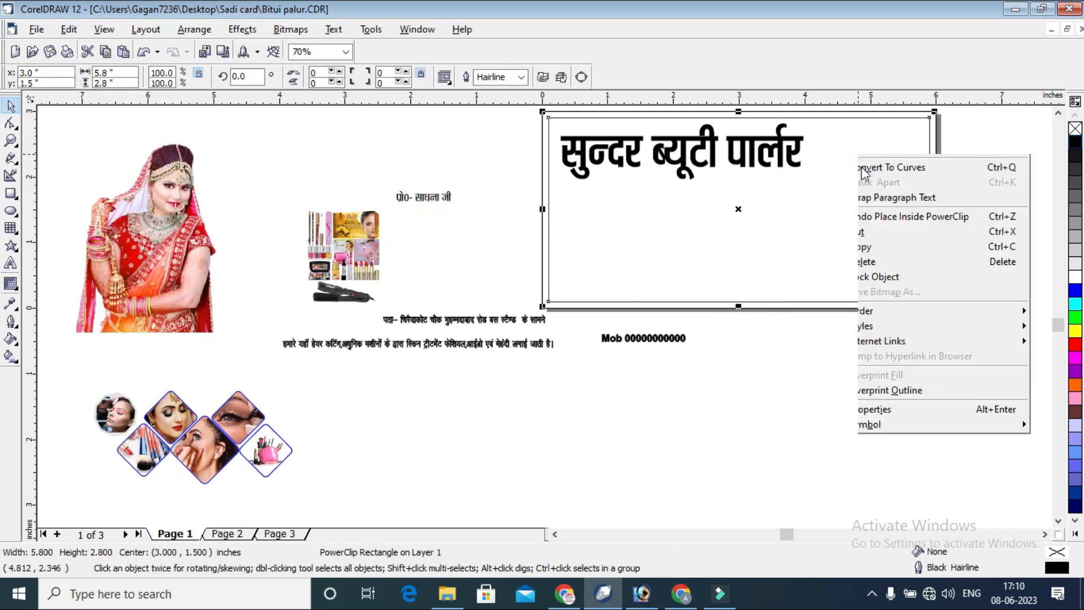
{"action": "left_click", "coordinate": [895, 177]}
{"action": "left_click_drag", "start_coordinate": [1003, 173], "coordinate": [877, 179]}
{"action": "left_click_drag", "start_coordinate": [972, 268], "coordinate": [997, 294]}
{"action": "left_click", "coordinate": [1015, 392]}
{"action": "left_click", "coordinate": [12, 141]}
{"action": "scroll", "coordinate": [853, 148], "scroll_direction": "down", "scroll_amount": 1}
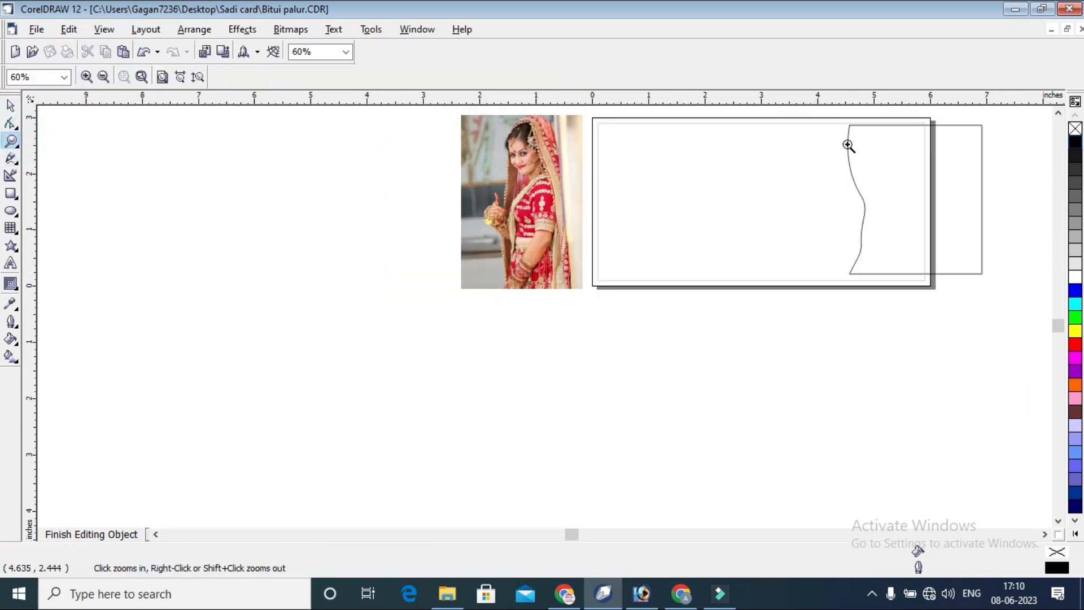
{"action": "left_click", "coordinate": [994, 312]}
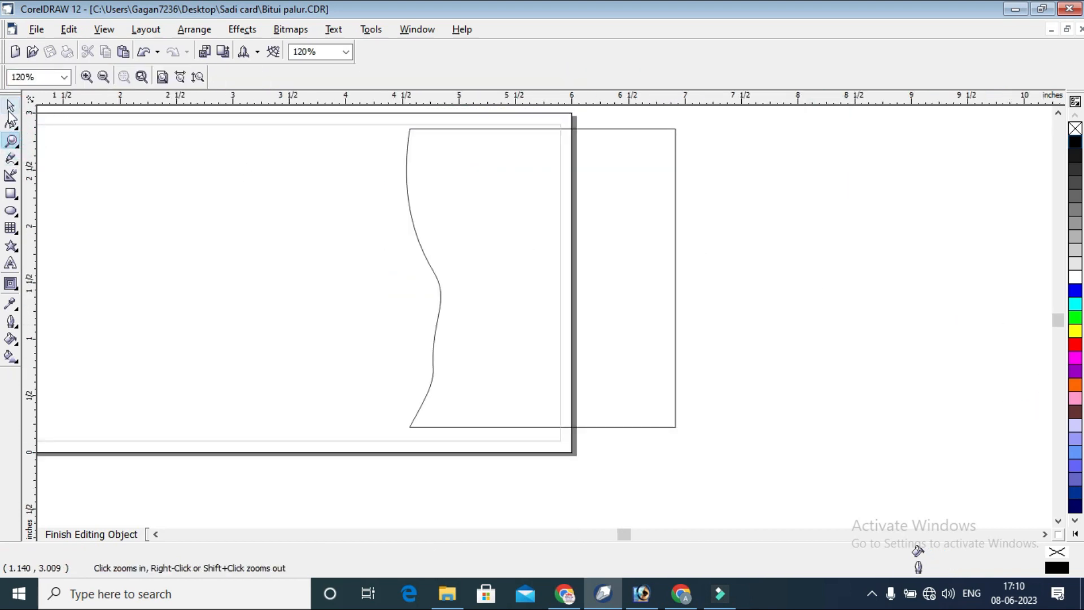
{"action": "left_click", "coordinate": [10, 105]}
{"action": "left_click_drag", "start_coordinate": [577, 245], "coordinate": [553, 232]}
{"action": "left_click_drag", "start_coordinate": [518, 421], "coordinate": [514, 456]}
{"action": "left_click_drag", "start_coordinate": [517, 395], "coordinate": [507, 354]}
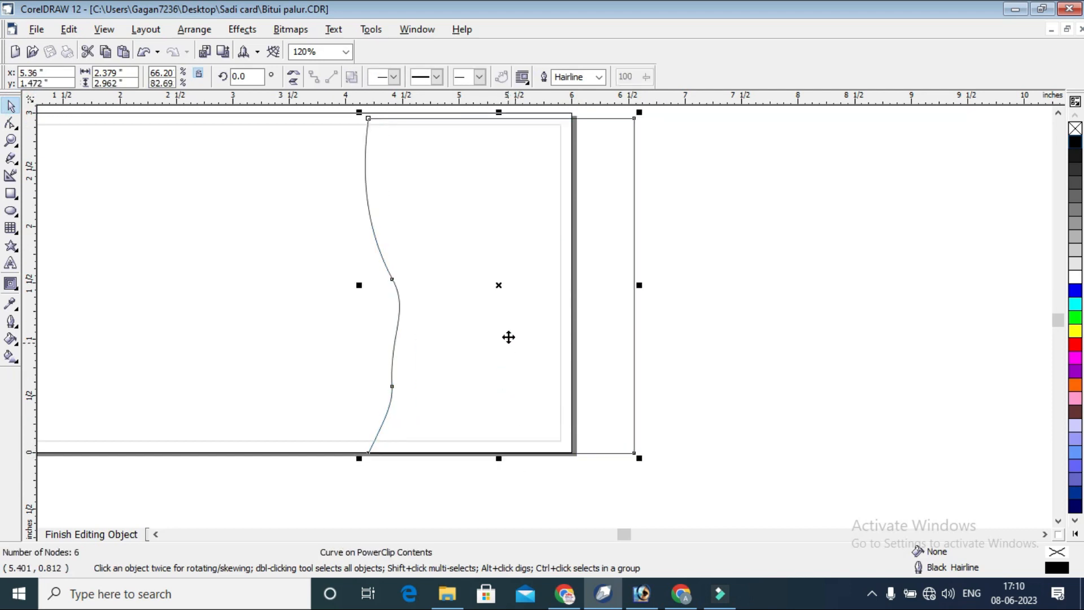
Make two progressively skewed copies of the wavy-edged shape, shifting their upper edges to the right.
{"action": "left_click", "coordinate": [525, 261]}
{"action": "left_click_drag", "start_coordinate": [499, 112], "coordinate": [514, 140]}
{"action": "left_click", "coordinate": [515, 141]}
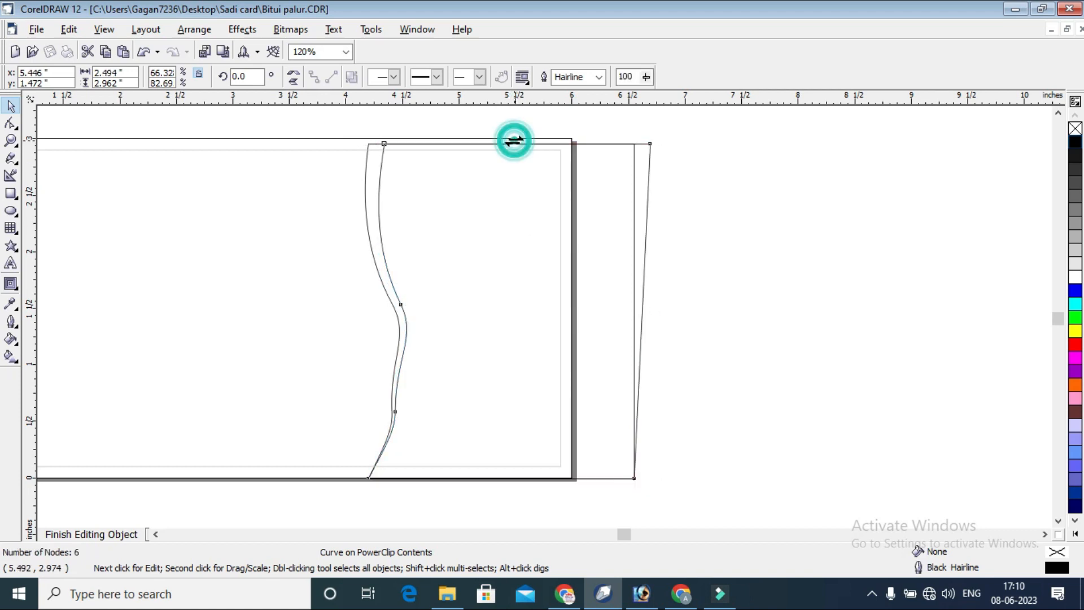
{"action": "left_click_drag", "start_coordinate": [509, 138], "coordinate": [522, 141]}
{"action": "right_click", "coordinate": [522, 141]}
{"action": "left_click", "coordinate": [664, 134]}
{"action": "left_click", "coordinate": [390, 152]}
{"action": "left_click", "coordinate": [550, 302]}
{"action": "left_click", "coordinate": [830, 182]}
{"action": "scroll", "coordinate": [819, 214], "scroll_direction": "down", "scroll_amount": 1}
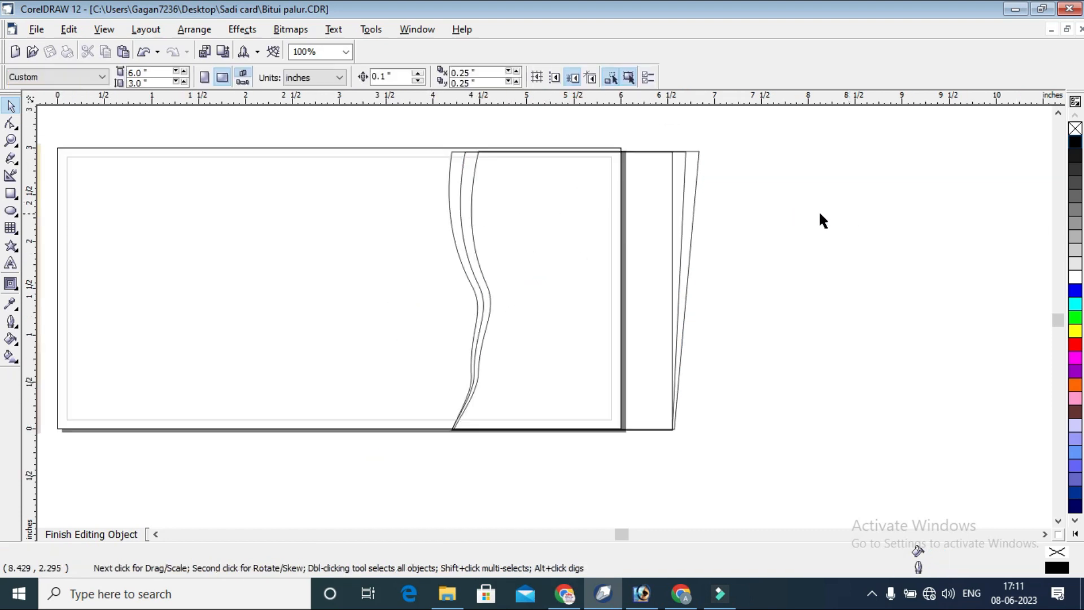
Fill the leftmost wavy shape with yellow and remove its outline.
{"action": "left_click", "coordinate": [455, 161]}
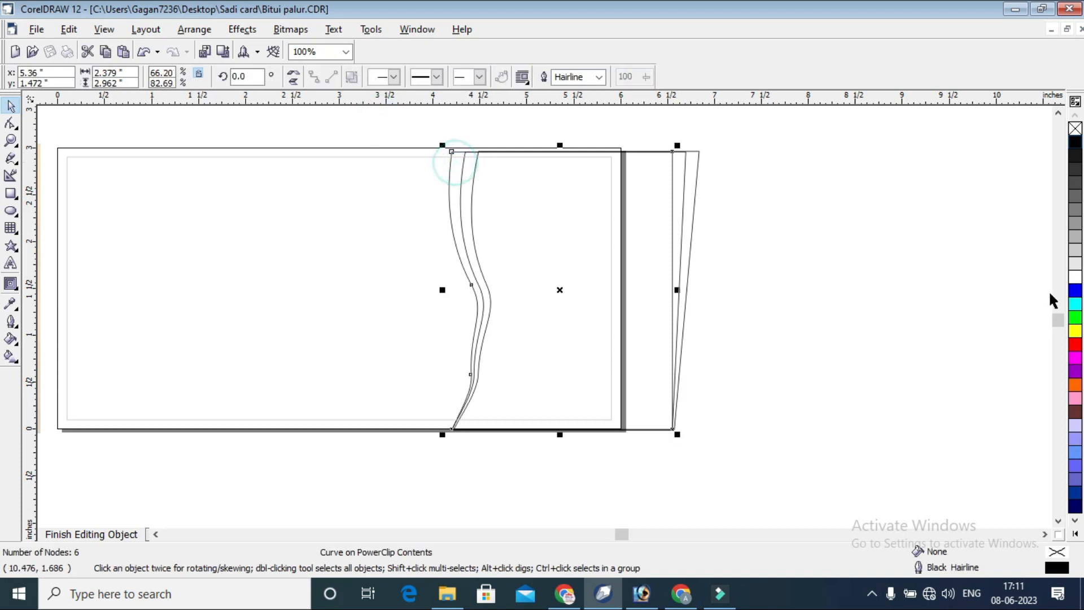
{"action": "left_click", "coordinate": [1075, 332]}
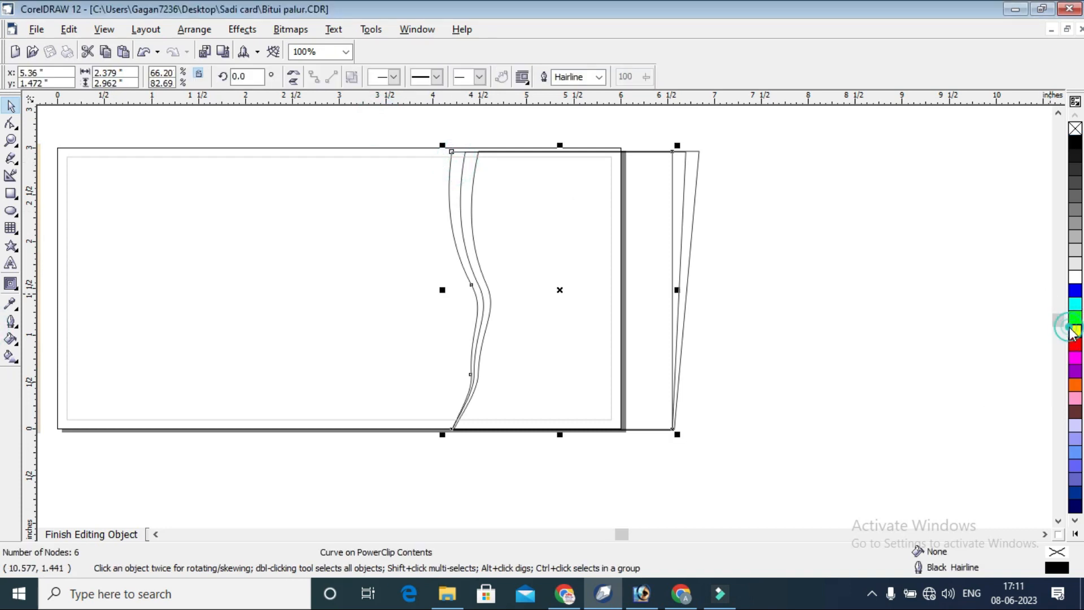
{"action": "left_click", "coordinate": [1075, 332]}
{"action": "left_click", "coordinate": [987, 272]}
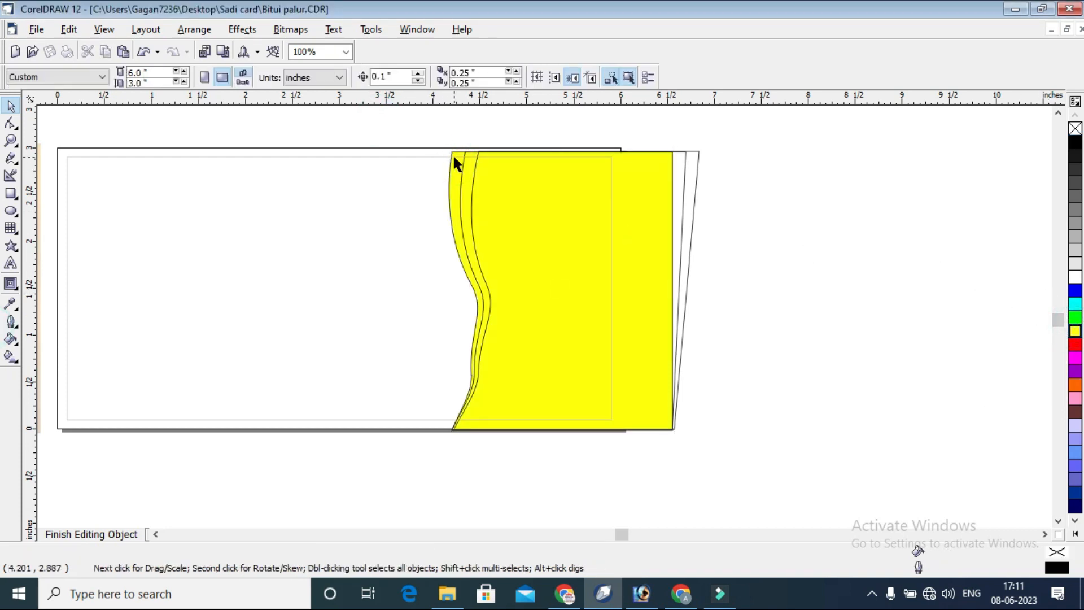
{"action": "left_click", "coordinate": [455, 160]}
{"action": "right_click", "coordinate": [1074, 129]}
{"action": "left_click", "coordinate": [950, 151]}
Fill the middle wavy shape with dark yellow (C0 M0 Y86 K14) and remove its outline.
{"action": "left_click", "coordinate": [474, 179]}
{"action": "left_click", "coordinate": [1075, 333]}
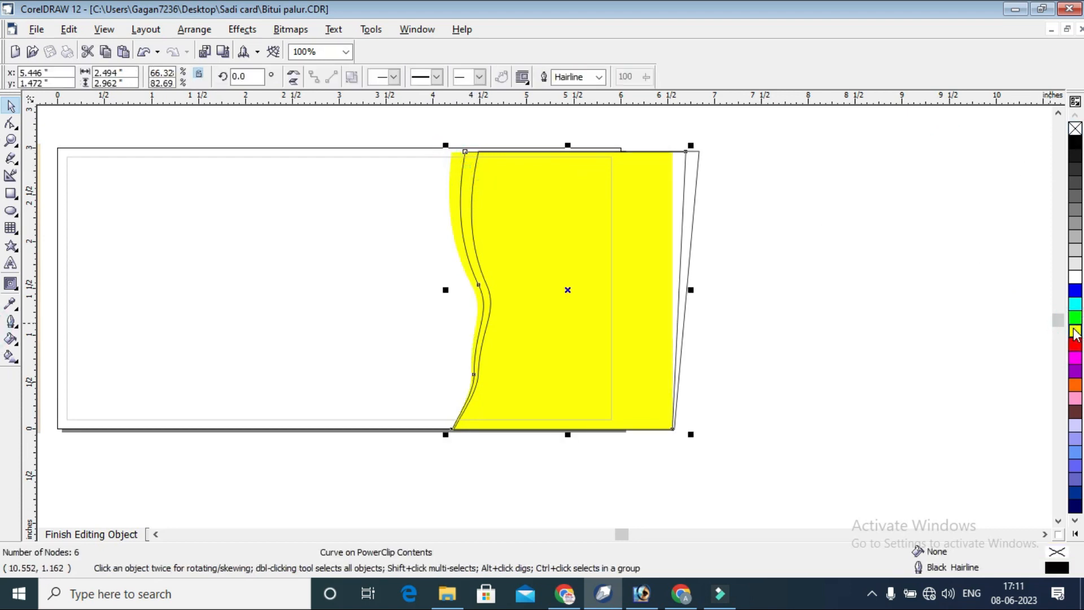
{"action": "left_click", "coordinate": [1041, 367]}
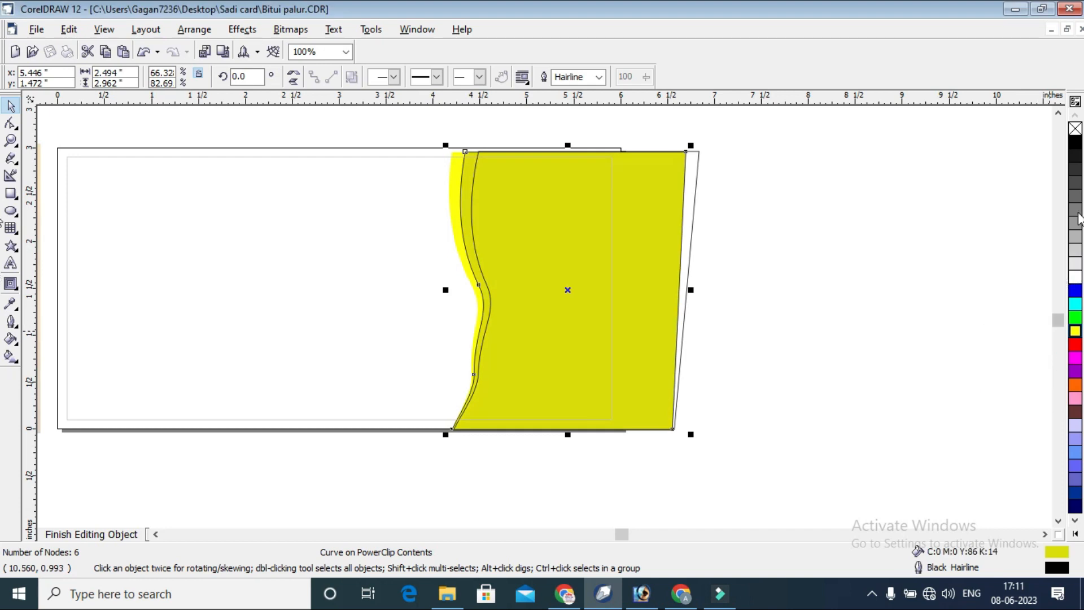
{"action": "left_click", "coordinate": [904, 150]}
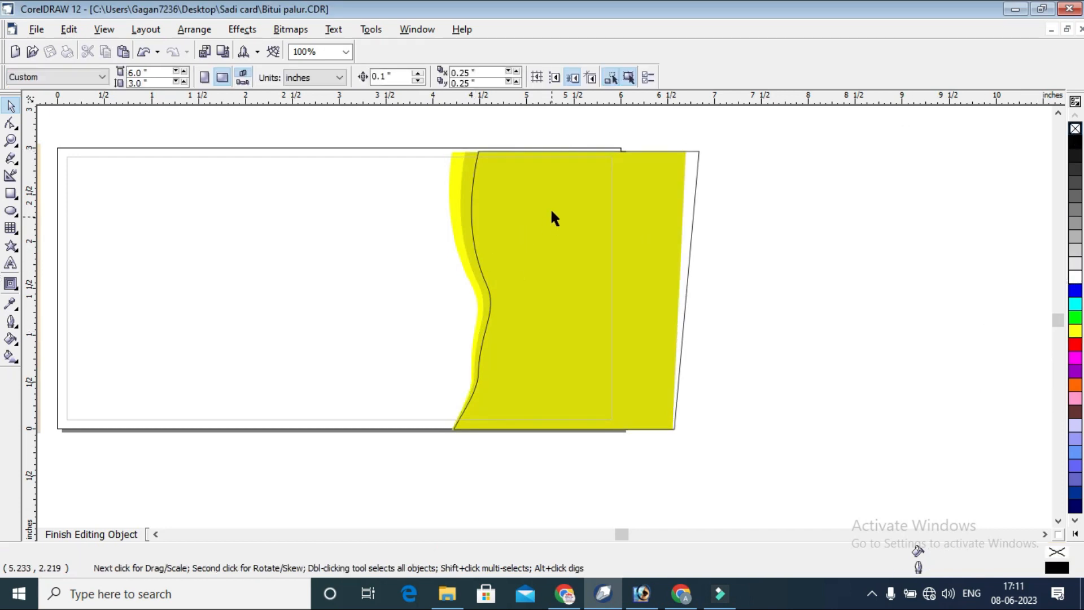
Change the middle wavy shape's fill to a golden, orange-tinted shade of yellow.
{"action": "left_click", "coordinate": [470, 170]}
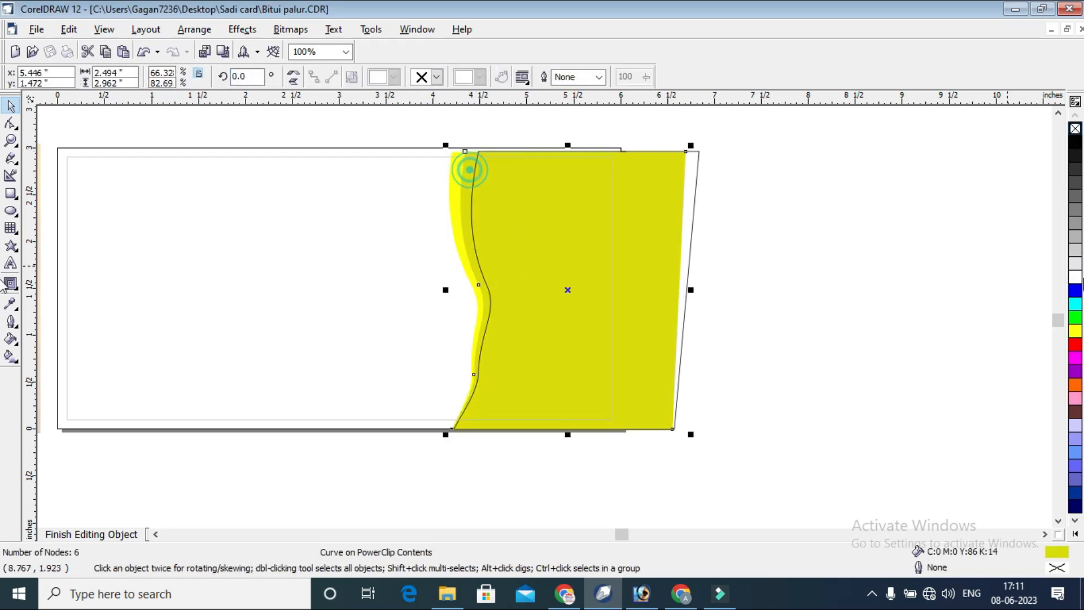
{"action": "left_click", "coordinate": [1074, 334]}
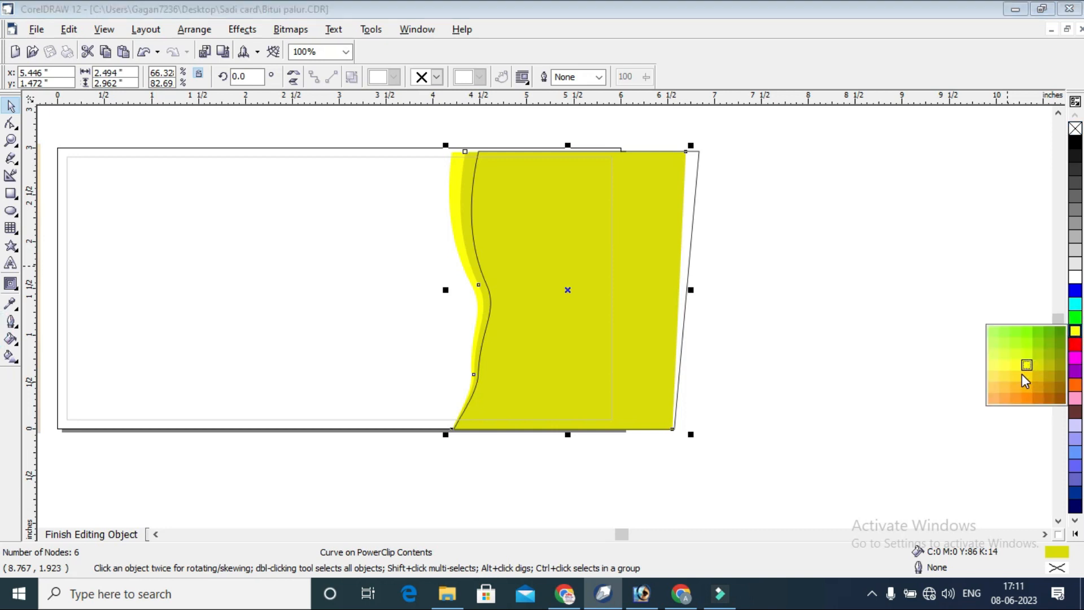
{"action": "left_click", "coordinate": [1015, 376]}
{"action": "left_click", "coordinate": [868, 259]}
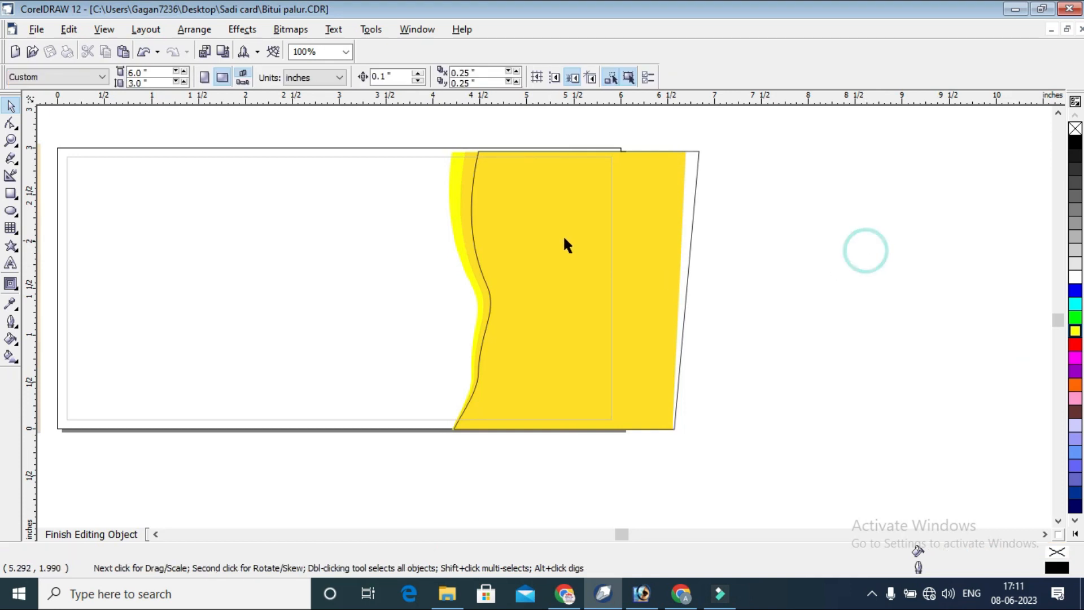
Fill the rightmost wavy shape with white and remove its outline.
{"action": "left_click", "coordinate": [690, 166]}
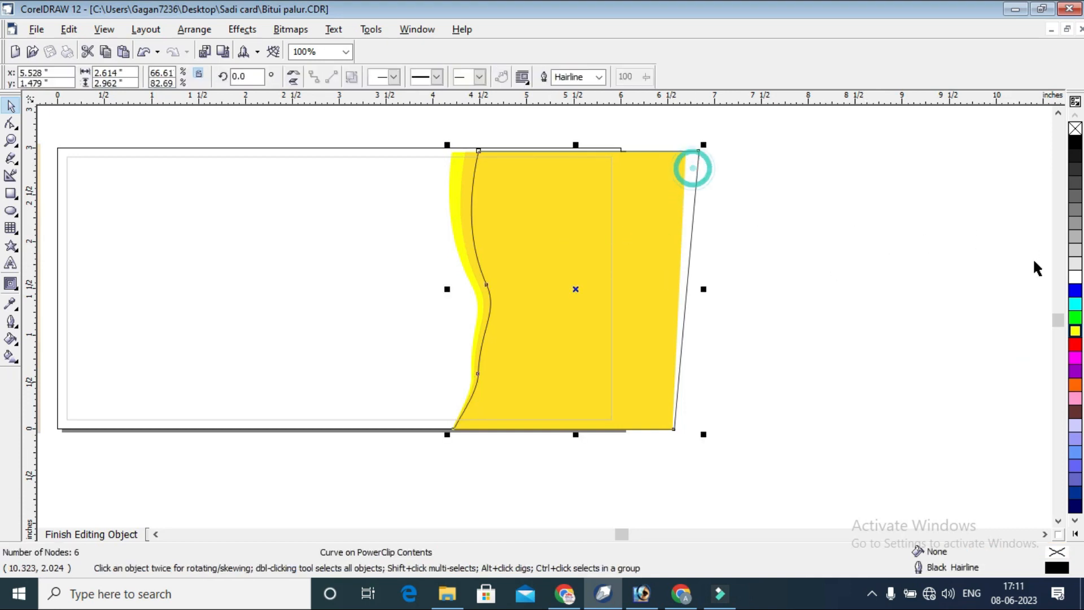
{"action": "left_click", "coordinate": [1074, 276]}
{"action": "right_click", "coordinate": [1074, 128]}
{"action": "left_click", "coordinate": [812, 170]}
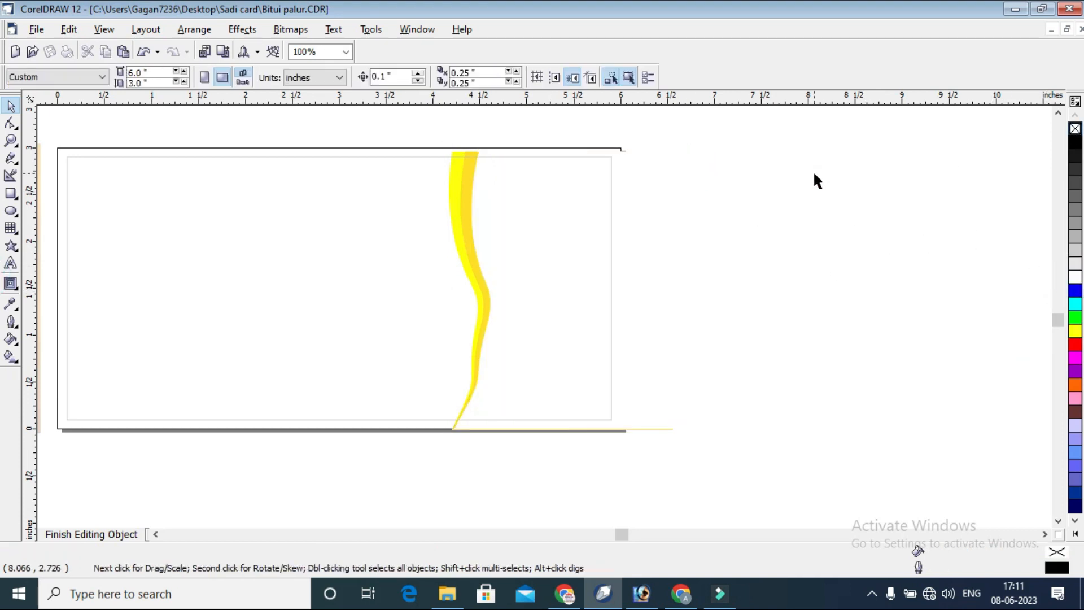
PowerClip the bride photo inside the white wavy shape at the card's right end.
{"action": "scroll", "coordinate": [813, 170], "scroll_direction": "down", "scroll_amount": 2}
{"action": "left_click", "coordinate": [278, 257]}
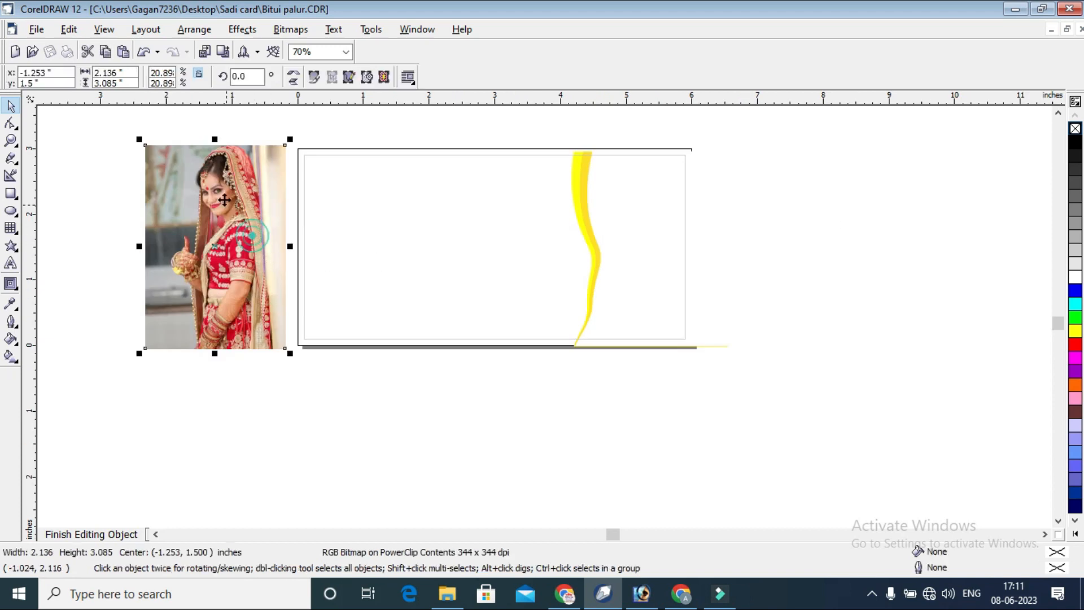
{"action": "left_click", "coordinate": [242, 30]}
{"action": "mouse_move", "coordinate": [305, 206]}
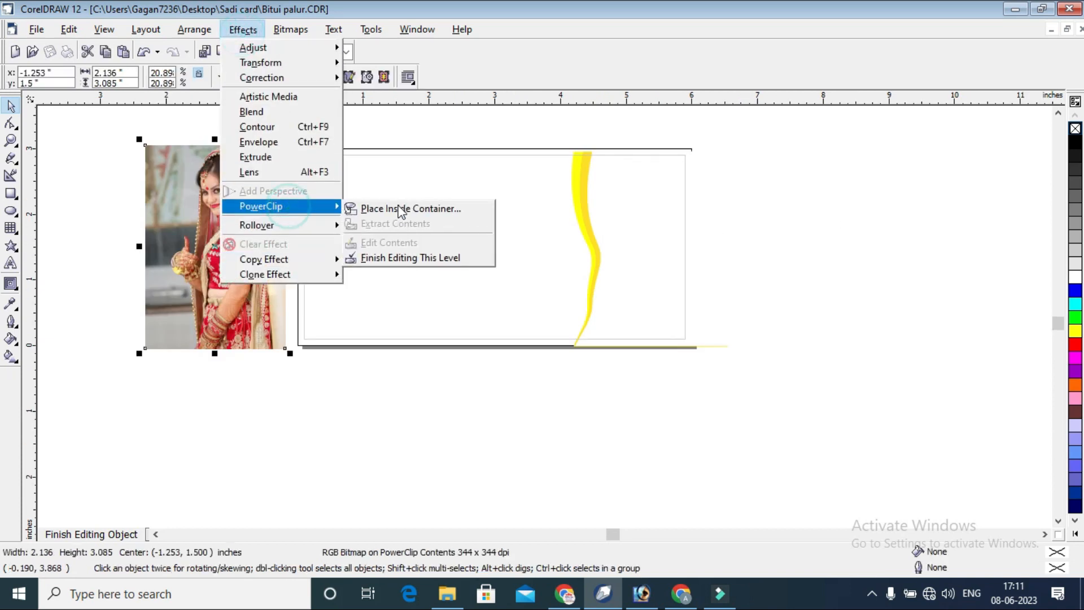
{"action": "left_click", "coordinate": [406, 208]}
{"action": "left_click", "coordinate": [666, 199]}
Edit the white shape's contents, shift the bride photo left and down to center at about 5.36, 1.39 inches, and finish editing.
{"action": "left_click", "coordinate": [683, 220]}
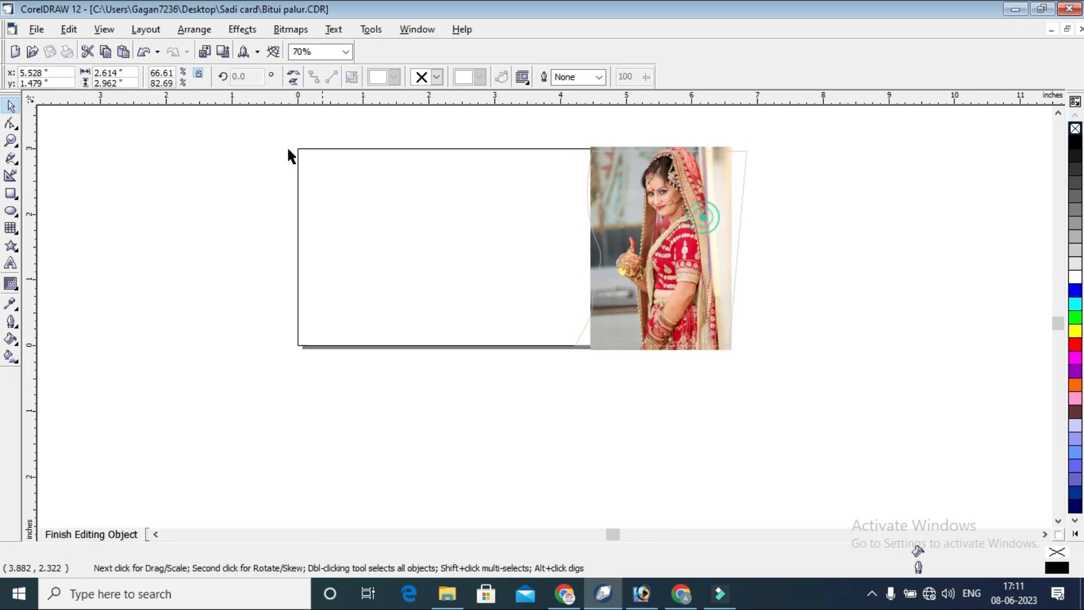
{"action": "left_click", "coordinate": [11, 140]}
{"action": "left_click_drag", "start_coordinate": [549, 135], "coordinate": [765, 330]}
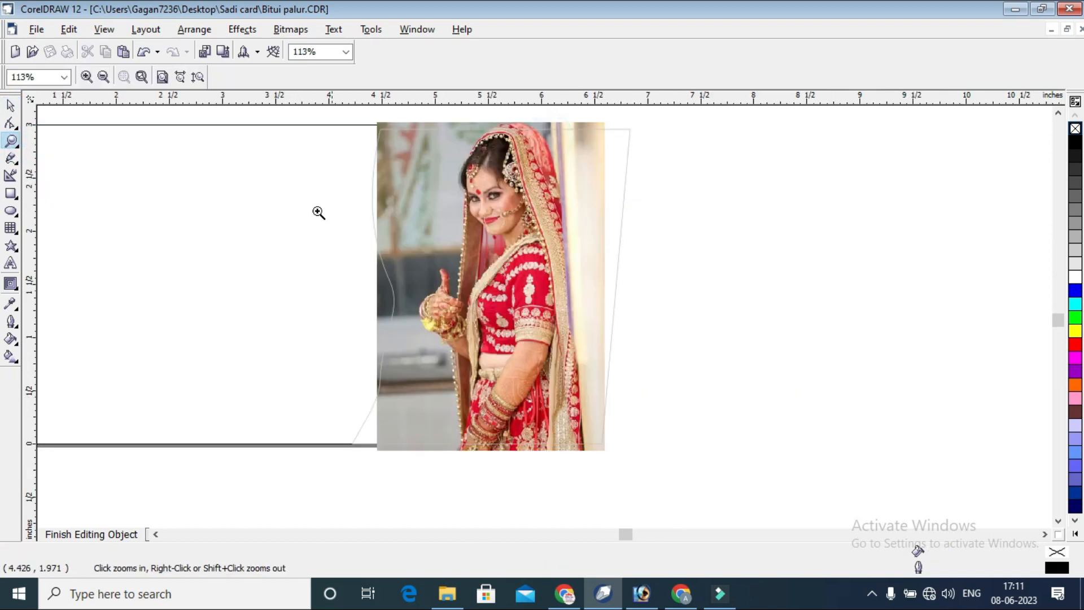
{"action": "left_click", "coordinate": [11, 105]}
{"action": "left_click_drag", "start_coordinate": [591, 274], "coordinate": [576, 276]}
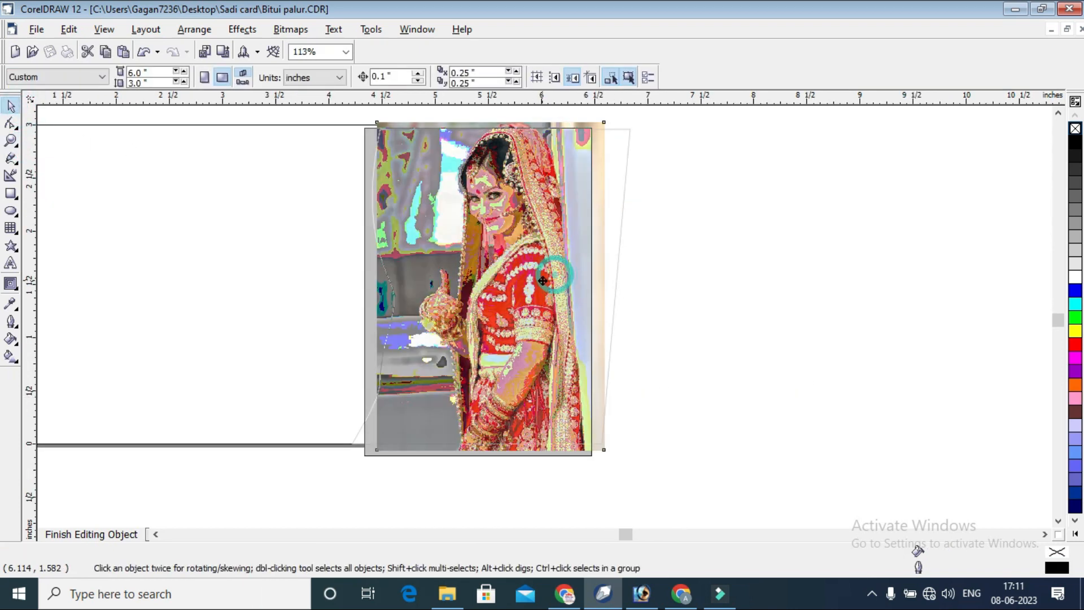
{"action": "left_click_drag", "start_coordinate": [527, 379], "coordinate": [523, 388]}
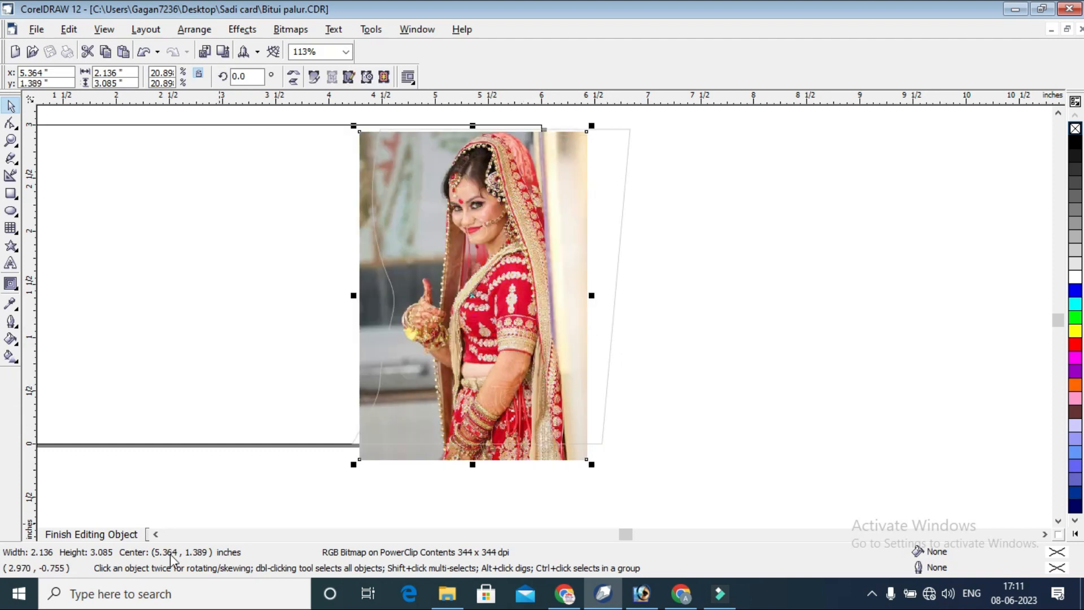
{"action": "left_click", "coordinate": [101, 536]}
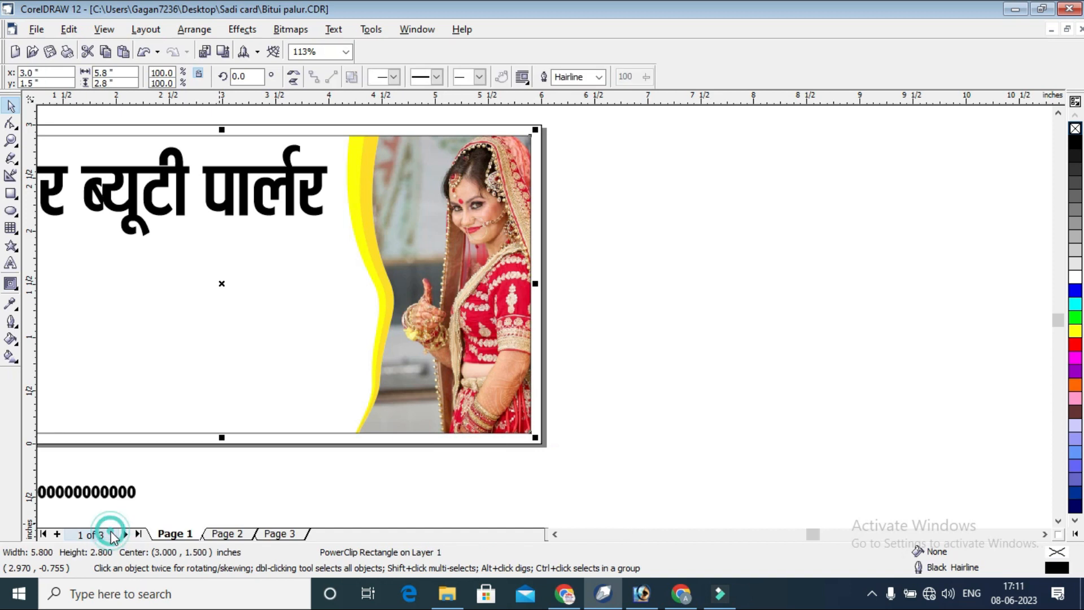
{"action": "left_click", "coordinate": [691, 250]}
{"action": "scroll", "coordinate": [869, 327], "scroll_direction": "down", "scroll_amount": 1}
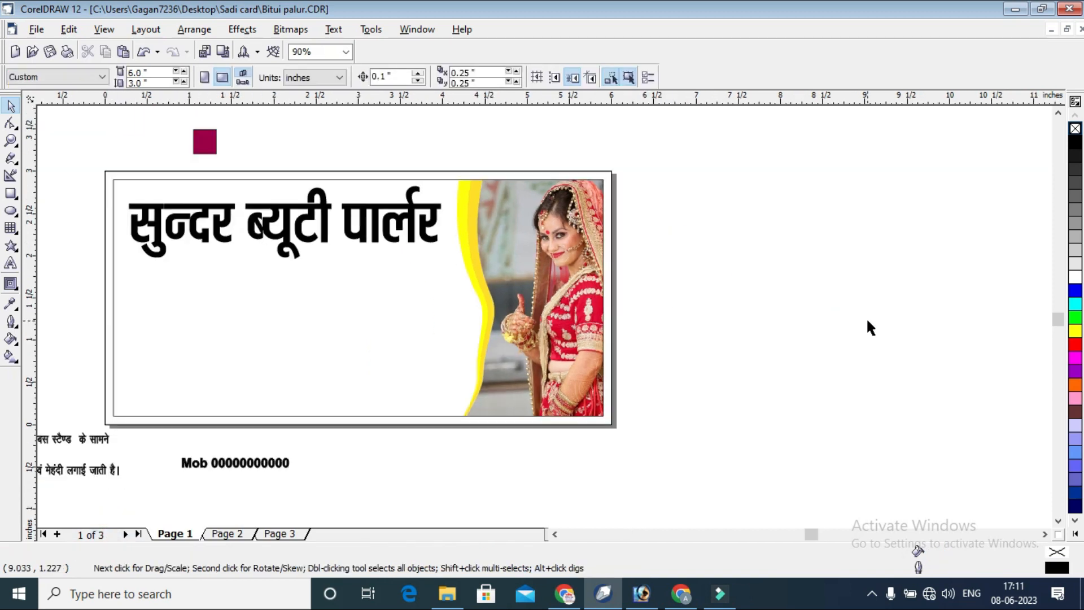
{"action": "left_click", "coordinate": [684, 172]}
{"action": "left_click", "coordinate": [11, 141]}
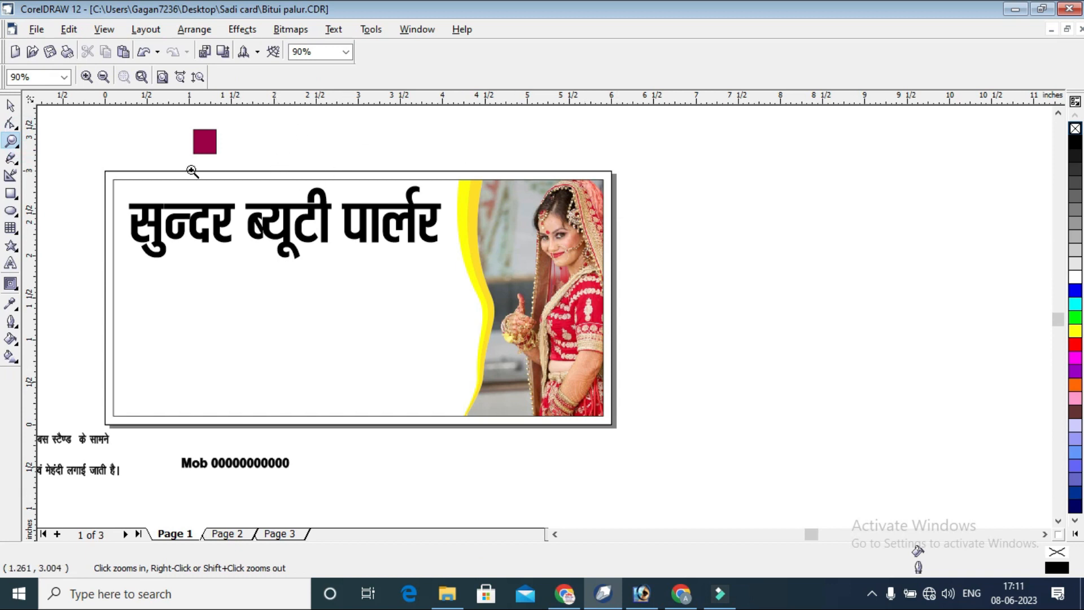
Copy the small square's maroon fill (R156 G0 B74) onto the card's outer and inner rectangles and outline the square in white.
{"action": "left_click", "coordinate": [11, 105]}
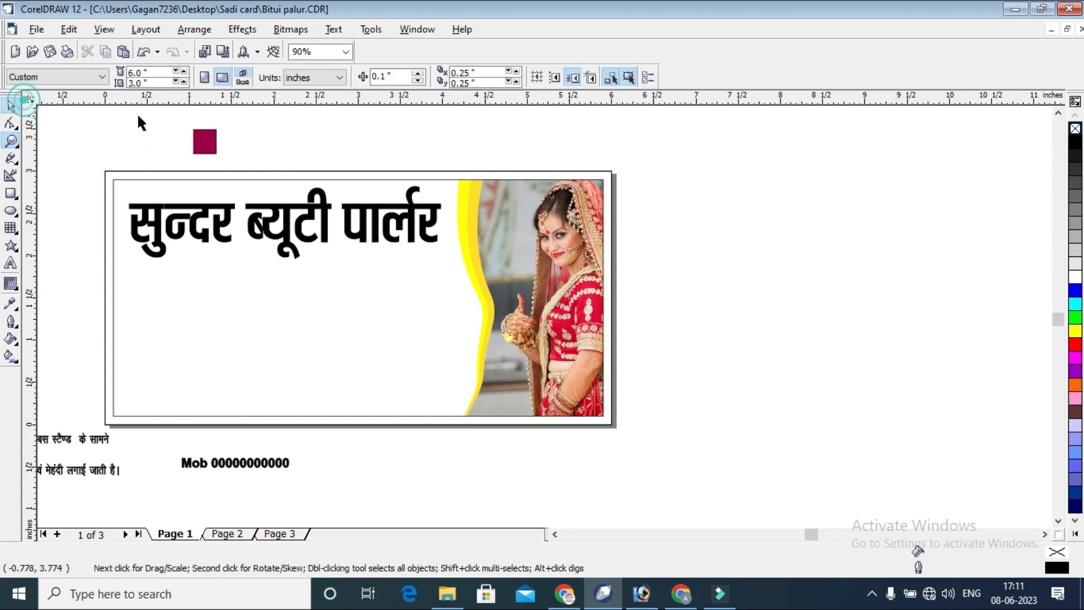
{"action": "left_click", "coordinate": [204, 140]}
{"action": "left_click_drag", "start_coordinate": [1056, 556], "coordinate": [601, 423]}
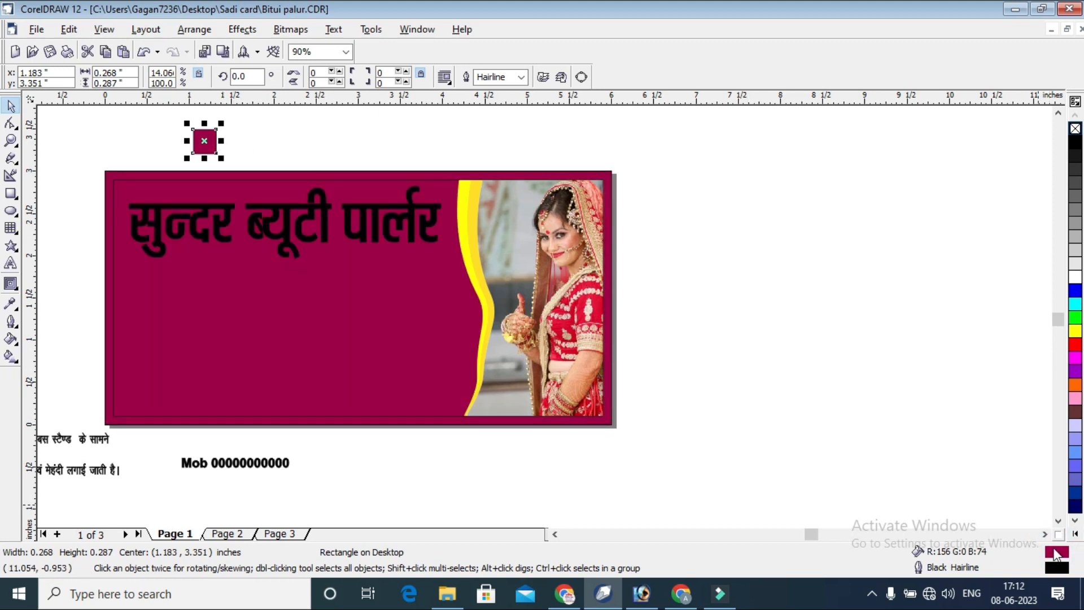
{"action": "right_click", "coordinate": [1074, 278]}
Give the inner card rectangle a white outline 0.028 inches wide, placed behind the fill.
{"action": "key", "text": "Tab"}
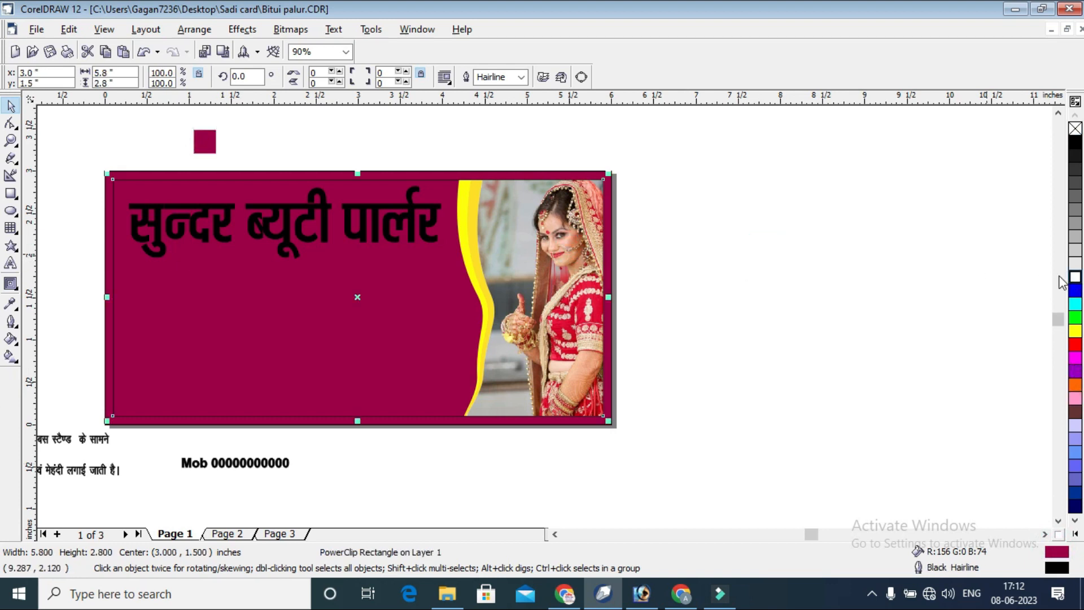
{"action": "right_click", "coordinate": [1075, 277]}
{"action": "key", "text": "F12"}
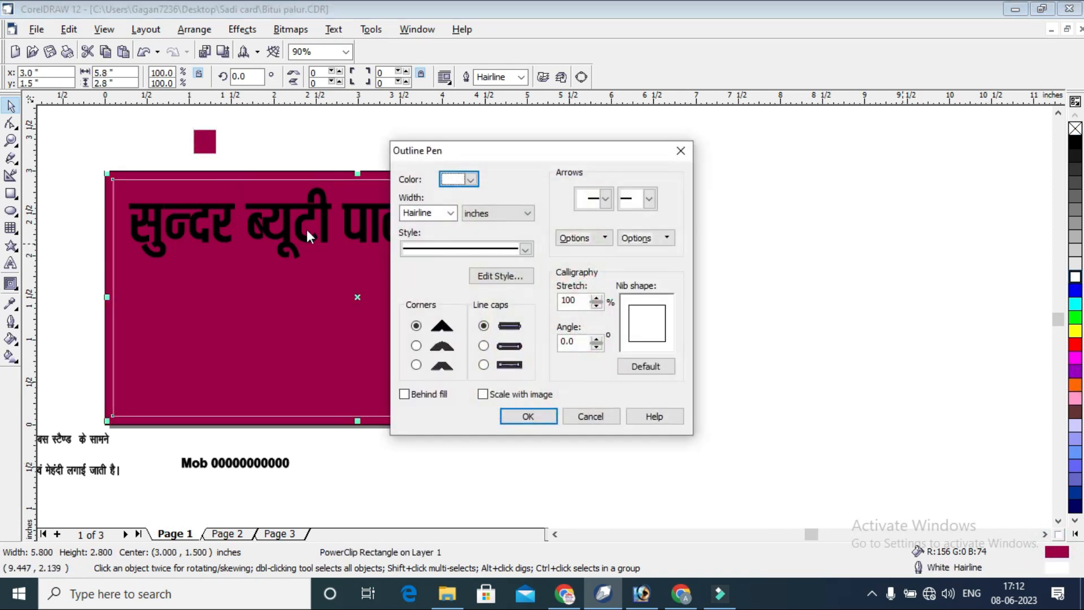
{"action": "left_click", "coordinate": [450, 212]}
{"action": "left_click", "coordinate": [429, 266]}
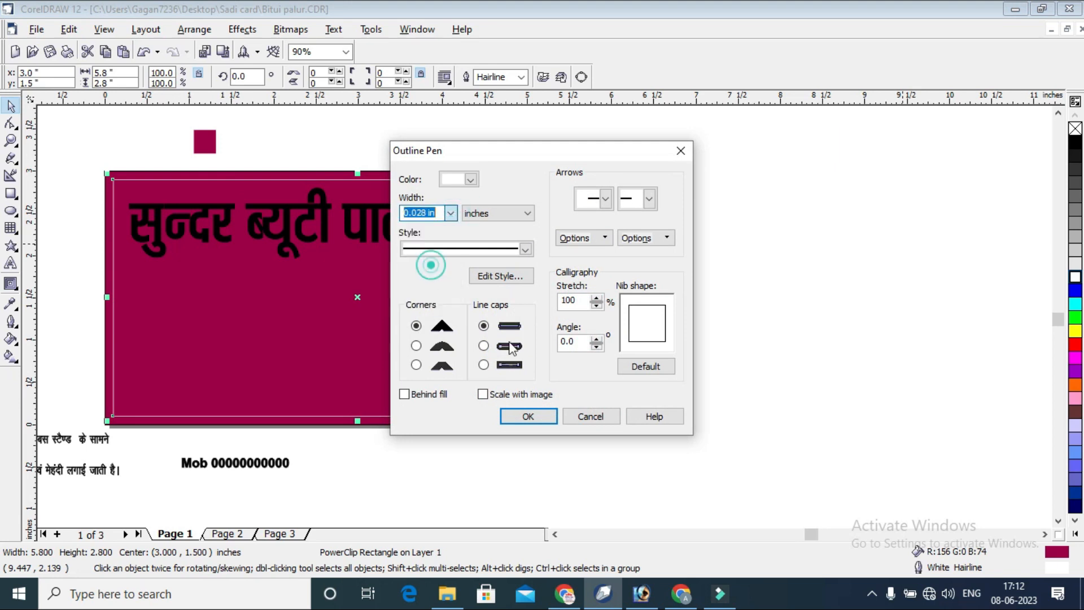
{"action": "left_click", "coordinate": [404, 394]}
{"action": "left_click", "coordinate": [528, 416]}
{"action": "left_click", "coordinate": [799, 199]}
{"action": "left_click", "coordinate": [423, 221]}
{"action": "left_click", "coordinate": [871, 192]}
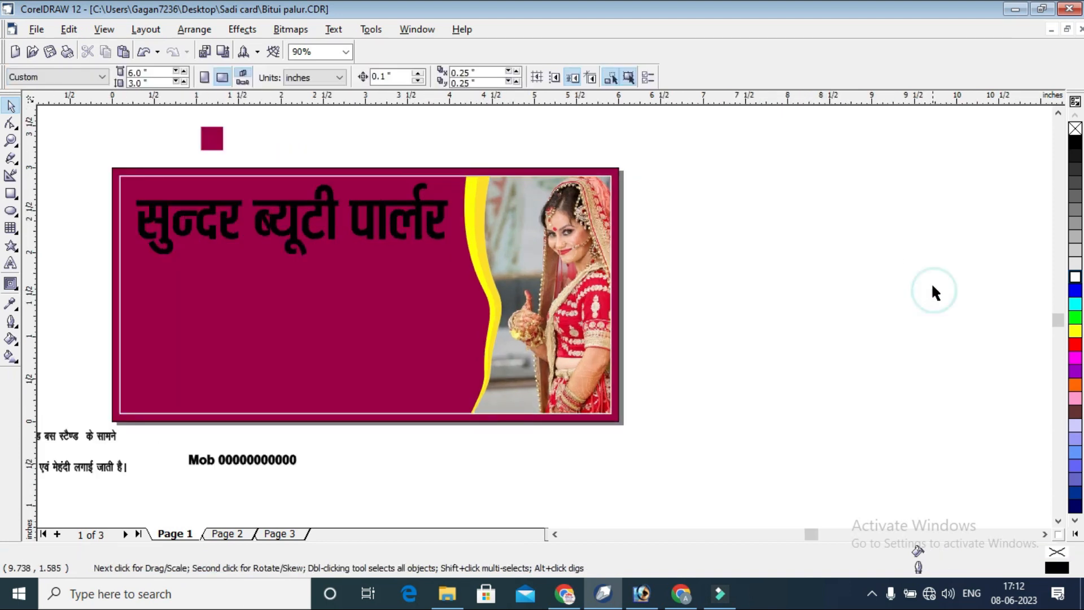
Delete the unused bride cutout picture lying off the card.
{"action": "key", "text": "F4"}
{"action": "left_click", "coordinate": [228, 254]}
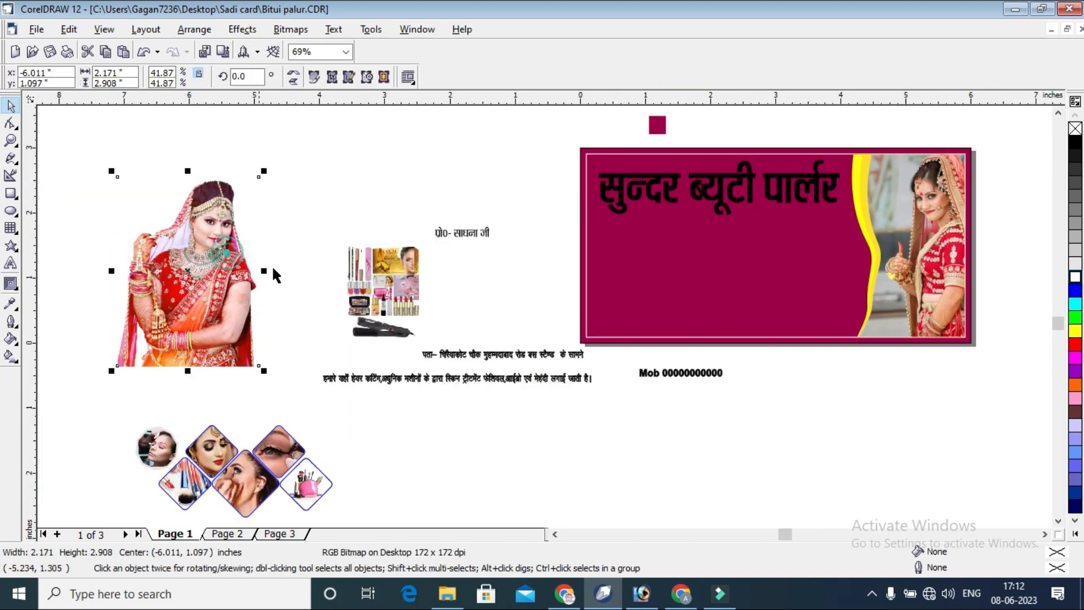
{"action": "key", "text": "Delete"}
{"action": "left_click", "coordinate": [331, 180]}
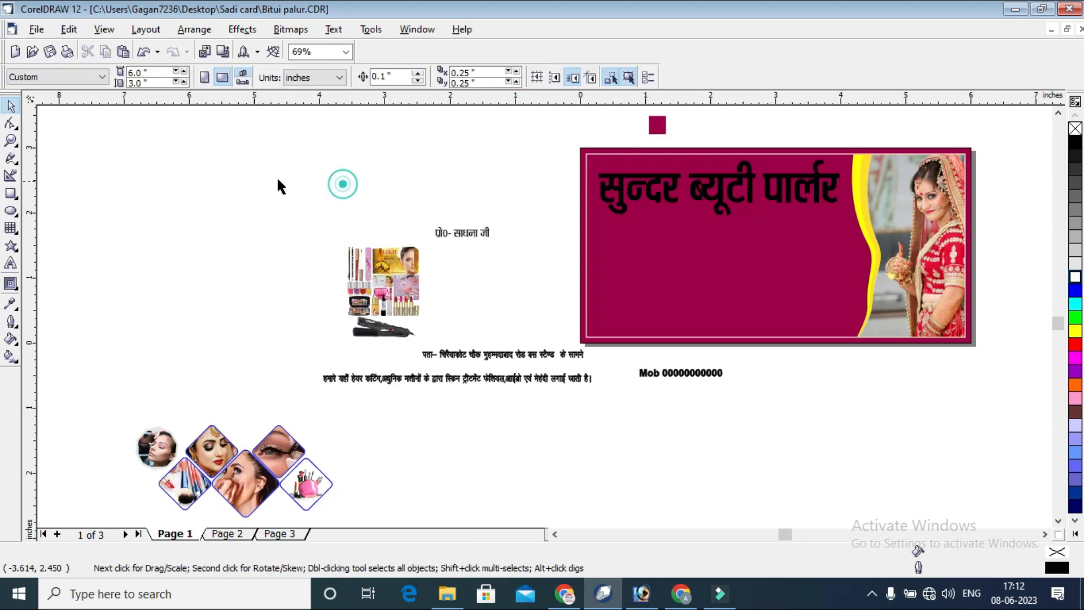
{"action": "left_click", "coordinate": [11, 141]}
{"action": "left_click_drag", "start_coordinate": [612, 111], "coordinate": [1011, 367]}
{"action": "left_click", "coordinate": [11, 106]}
{"action": "right_click", "coordinate": [485, 282]}
{"action": "left_click", "coordinate": [541, 272]}
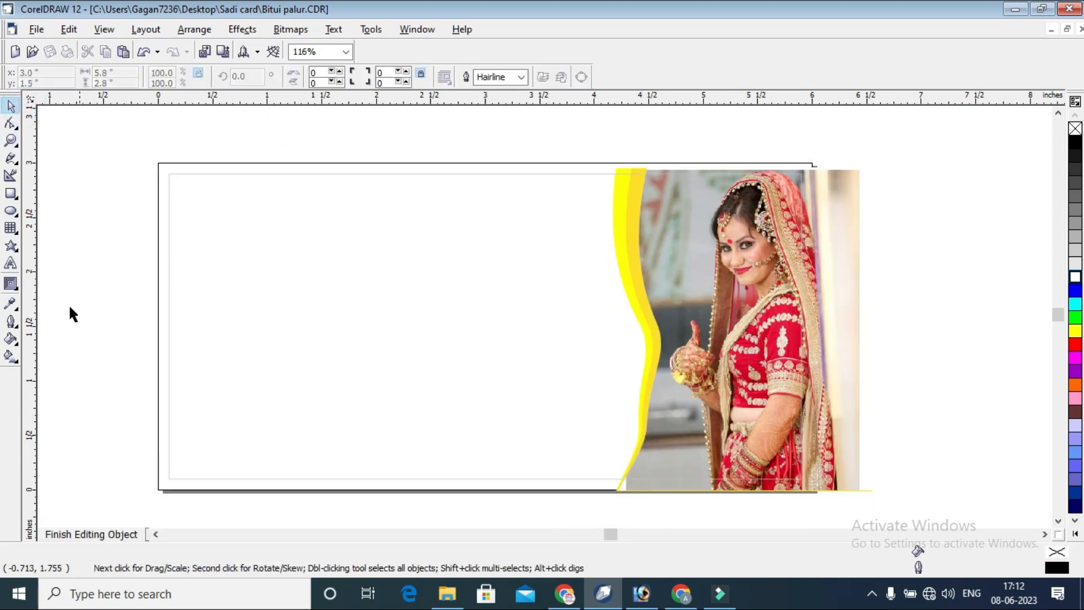
{"action": "left_click", "coordinate": [142, 320]}
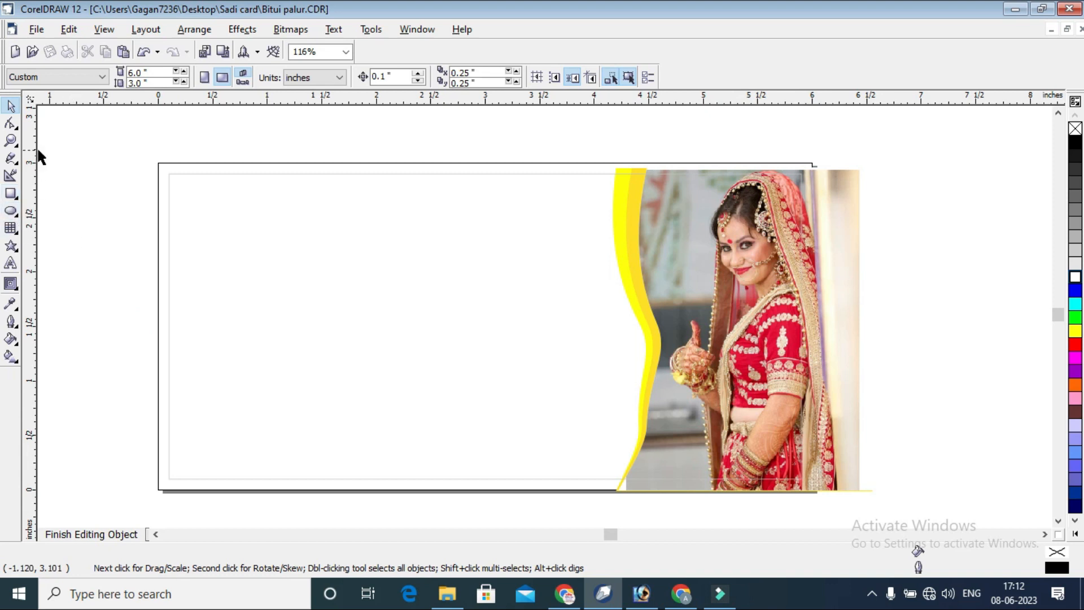
{"action": "left_click", "coordinate": [93, 534]}
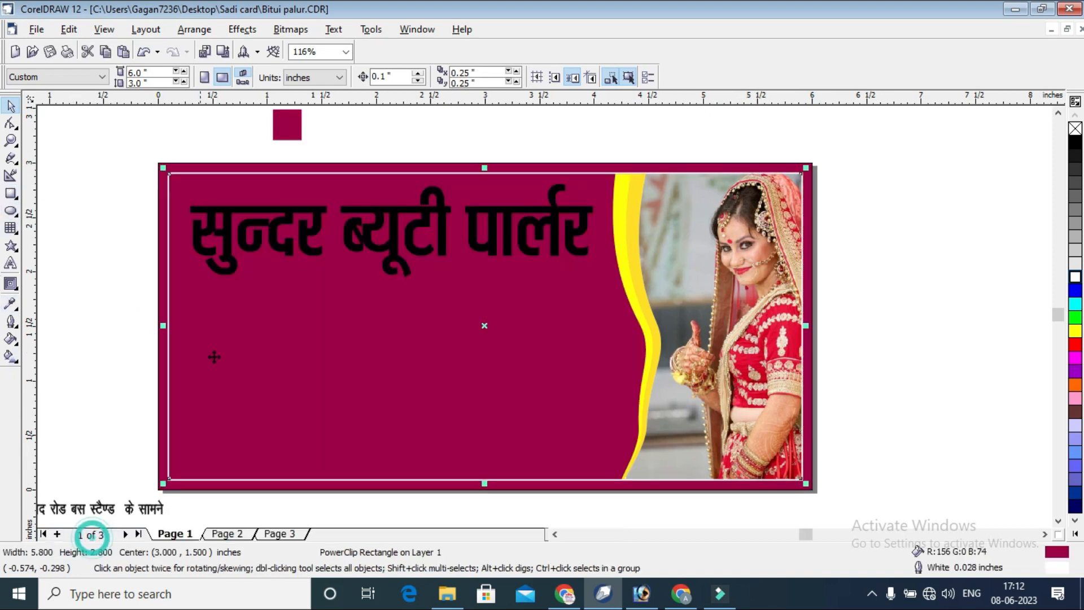
{"action": "left_click", "coordinate": [875, 148]}
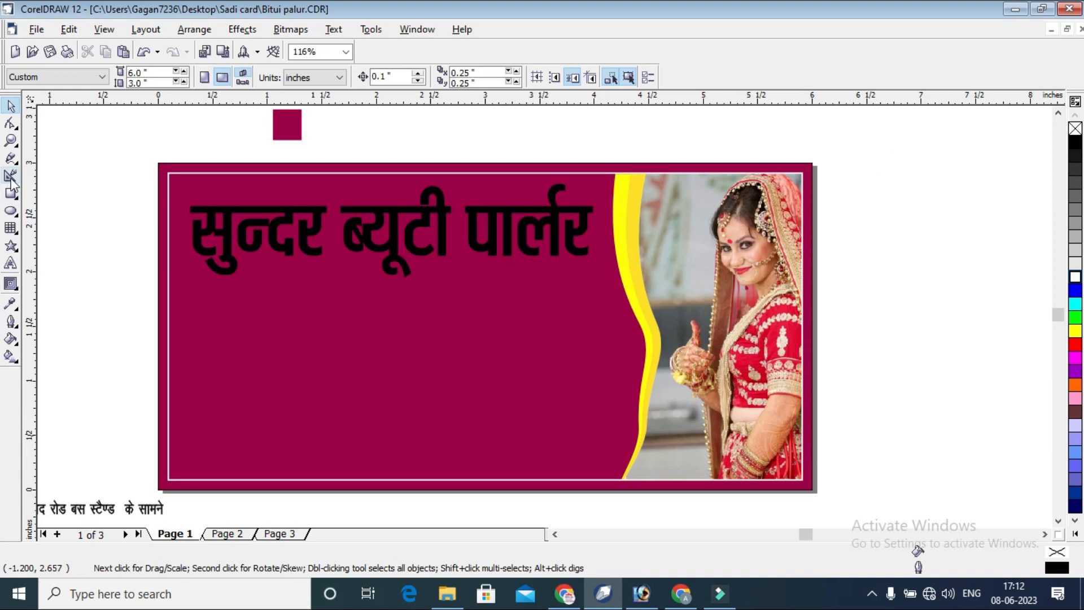
Move the proprietor name text onto the card, just above the start of the heading.
{"action": "scroll", "coordinate": [571, 254], "scroll_direction": "up", "scroll_amount": 2}
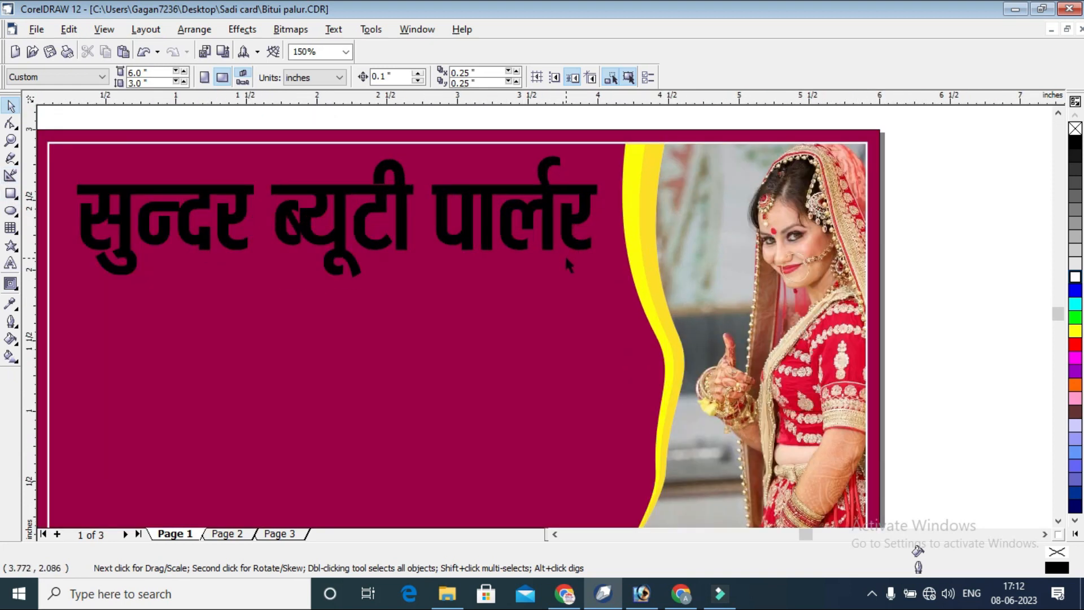
{"action": "scroll", "coordinate": [565, 255], "scroll_direction": "down", "scroll_amount": 3}
{"action": "left_click_drag", "start_coordinate": [461, 235], "coordinate": [627, 163]}
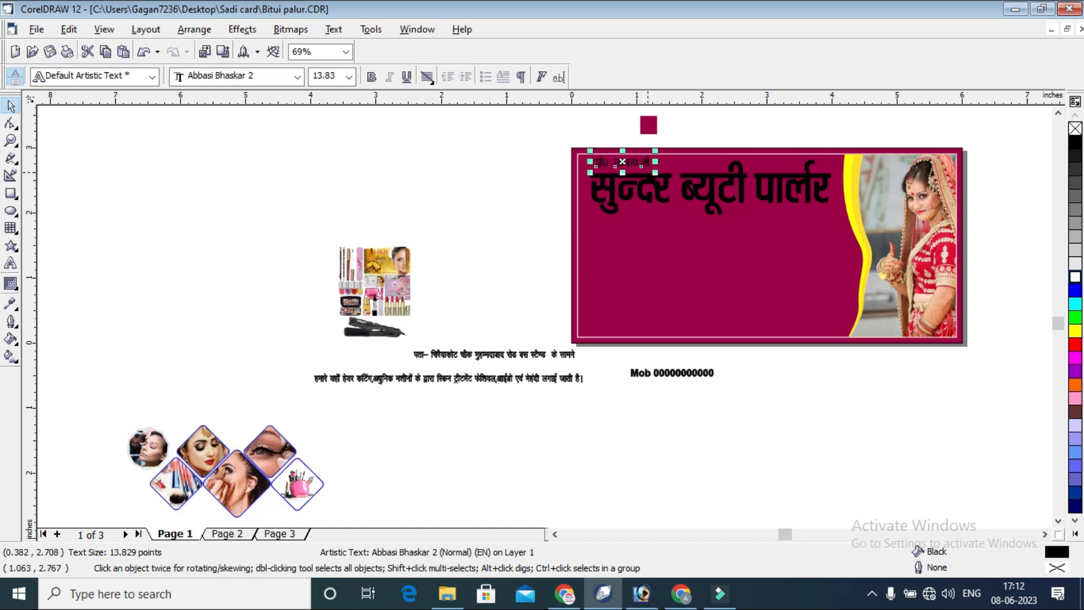
{"action": "left_click", "coordinate": [484, 254]}
Shift the mobile number text sideways below the card and move the address and services lines up beside the card's left edge.
{"action": "left_click_drag", "start_coordinate": [635, 375], "coordinate": [727, 378]}
{"action": "left_click", "coordinate": [675, 397]}
{"action": "left_click_drag", "start_coordinate": [277, 232], "coordinate": [605, 390]}
{"action": "left_click_drag", "start_coordinate": [569, 354], "coordinate": [537, 260]}
{"action": "left_click", "coordinate": [557, 218]}
{"action": "left_click", "coordinate": [12, 140]}
{"action": "left_click_drag", "start_coordinate": [561, 145], "coordinate": [982, 350]}
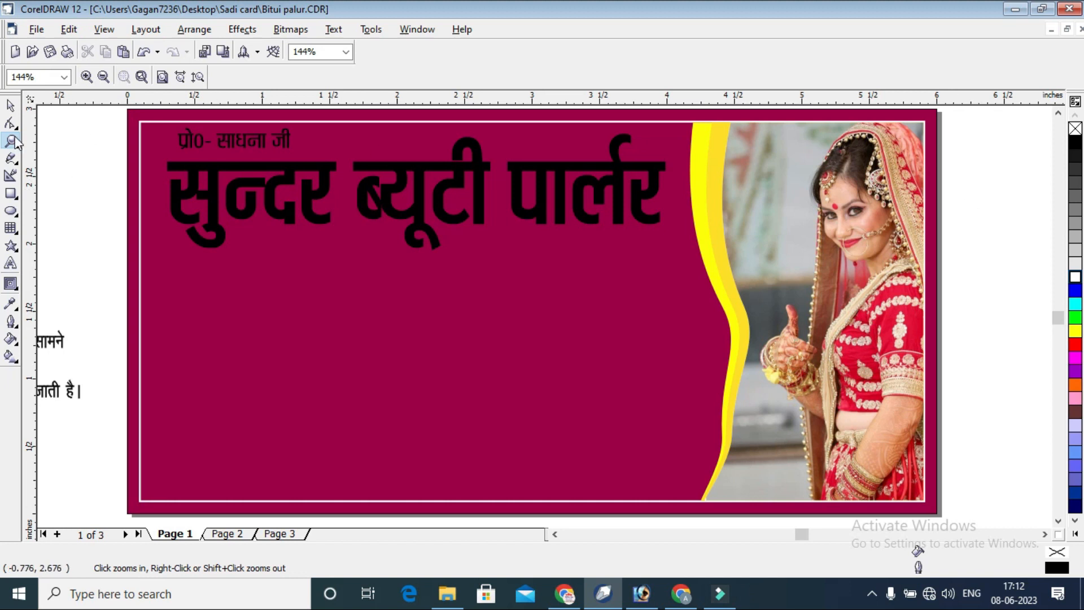
{"action": "left_click", "coordinate": [10, 105]}
{"action": "left_click", "coordinate": [305, 241]}
{"action": "right_click", "coordinate": [308, 239]}
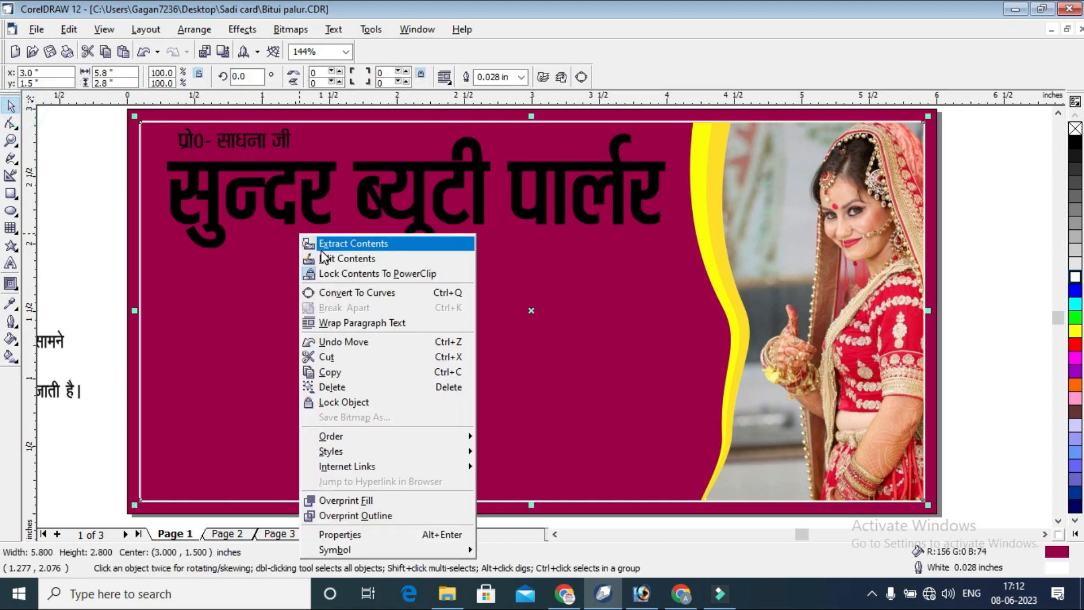
{"action": "left_click", "coordinate": [321, 248]}
{"action": "key", "text": "ctrl+z"}
Edit the inner rectangle's PowerClip contents and draw a red ellipse without outline, about 2.0 by 1.29 inches, in the card's upper-left corner.
{"action": "right_click", "coordinate": [340, 251]}
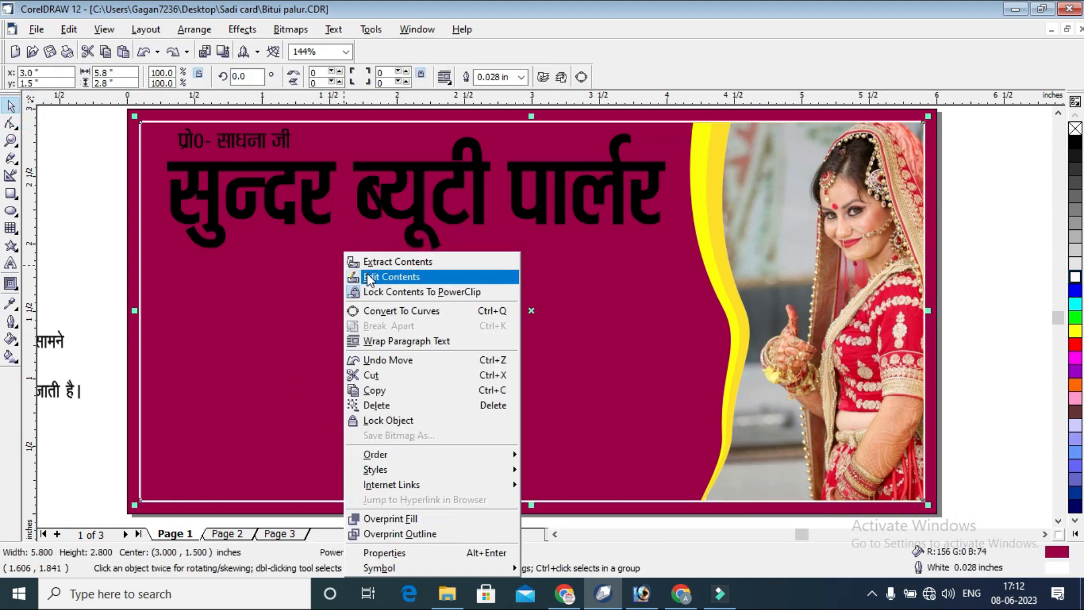
{"action": "left_click", "coordinate": [372, 277]}
{"action": "left_click", "coordinate": [10, 210]}
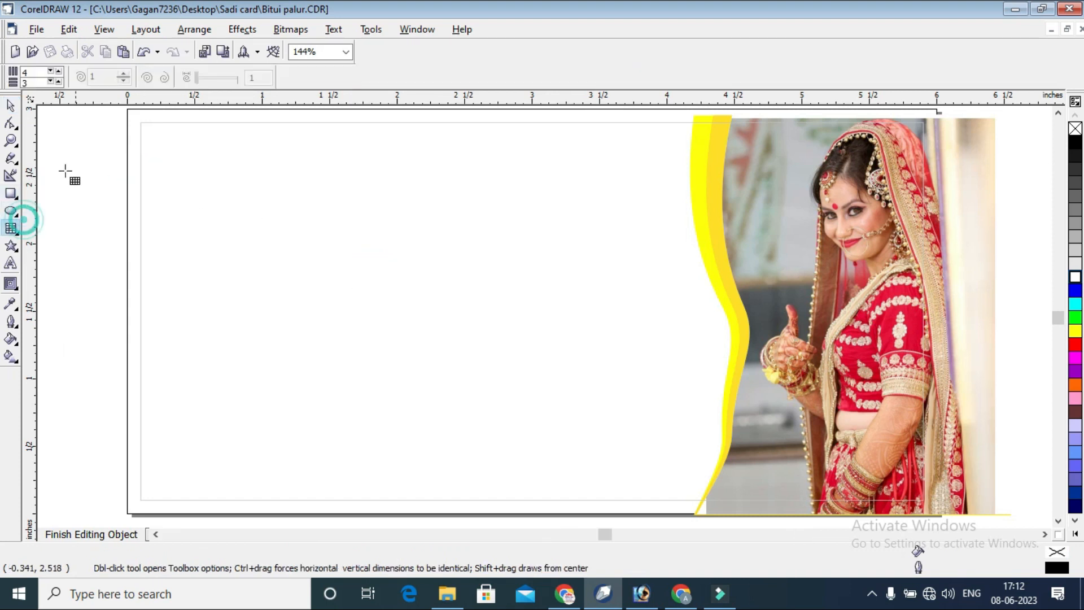
{"action": "left_click_drag", "start_coordinate": [136, 108], "coordinate": [327, 200]}
{"action": "left_click", "coordinate": [11, 106]}
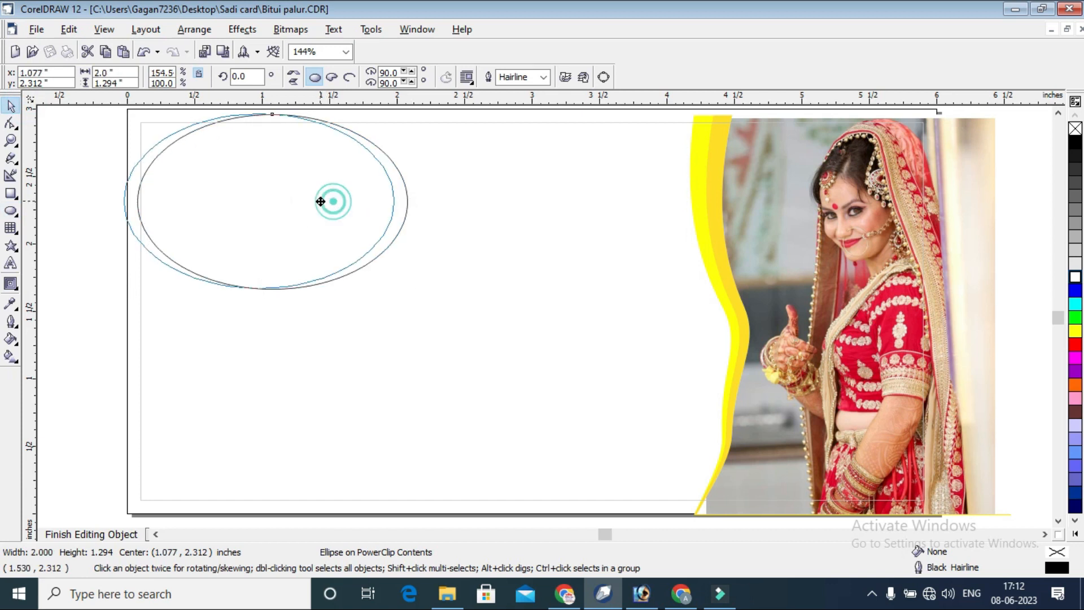
{"action": "left_click", "coordinate": [1074, 344]}
{"action": "right_click", "coordinate": [1073, 131]}
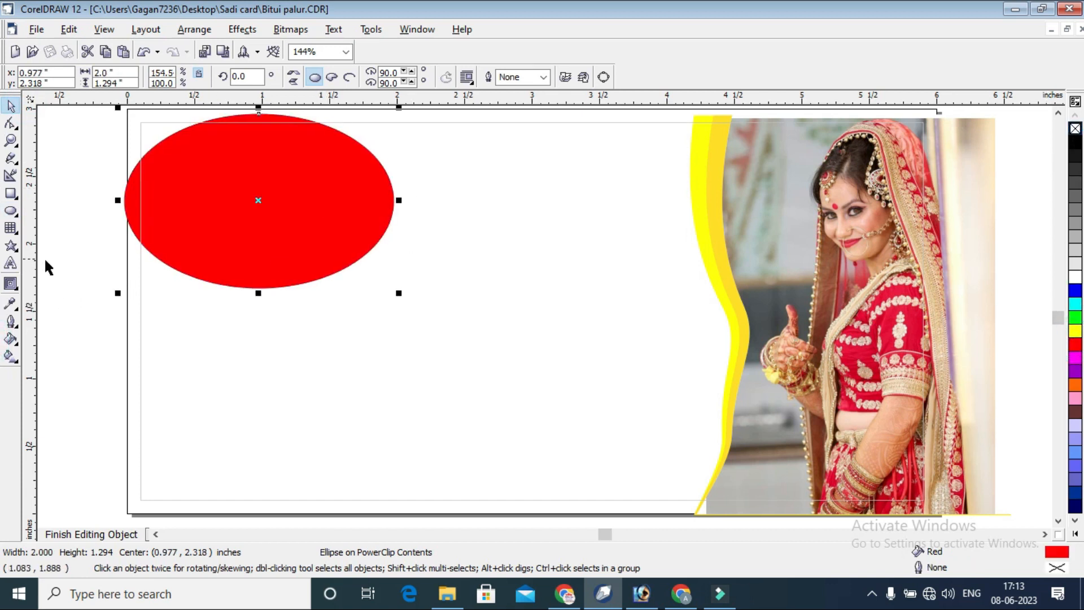
Apply a linear transparency to the red ellipse, fading toward the lower right, with its start point extended beyond the card's upper-left corner.
{"action": "left_click", "coordinate": [10, 284]}
{"action": "left_click", "coordinate": [19, 295]}
{"action": "left_click", "coordinate": [144, 291]}
{"action": "left_click_drag", "start_coordinate": [134, 121], "coordinate": [456, 285]}
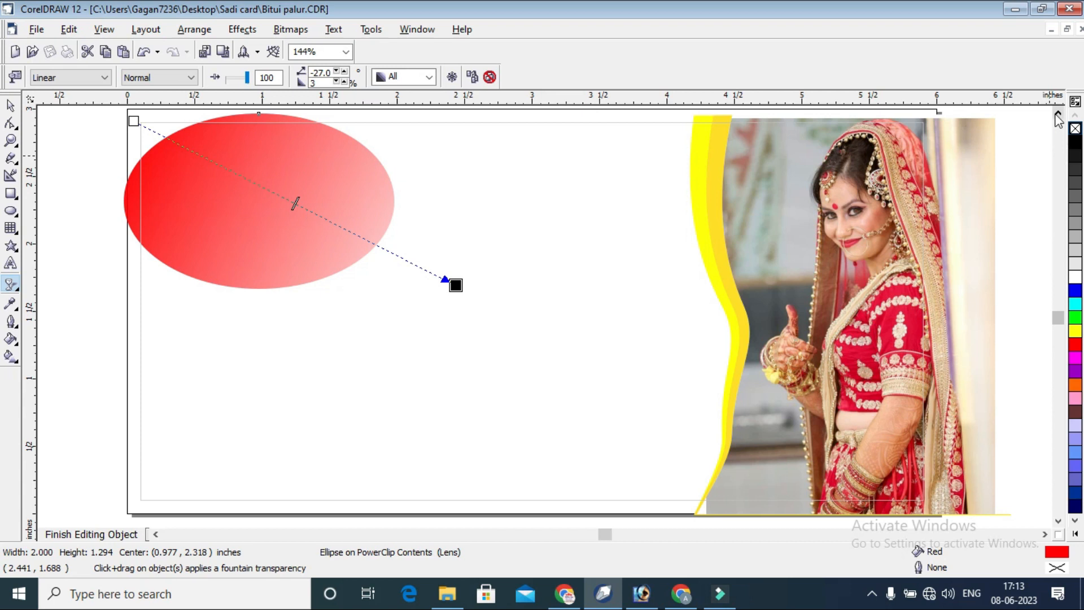
{"action": "left_click", "coordinate": [1056, 113]}
{"action": "left_click_drag", "start_coordinate": [133, 210], "coordinate": [17, 160]}
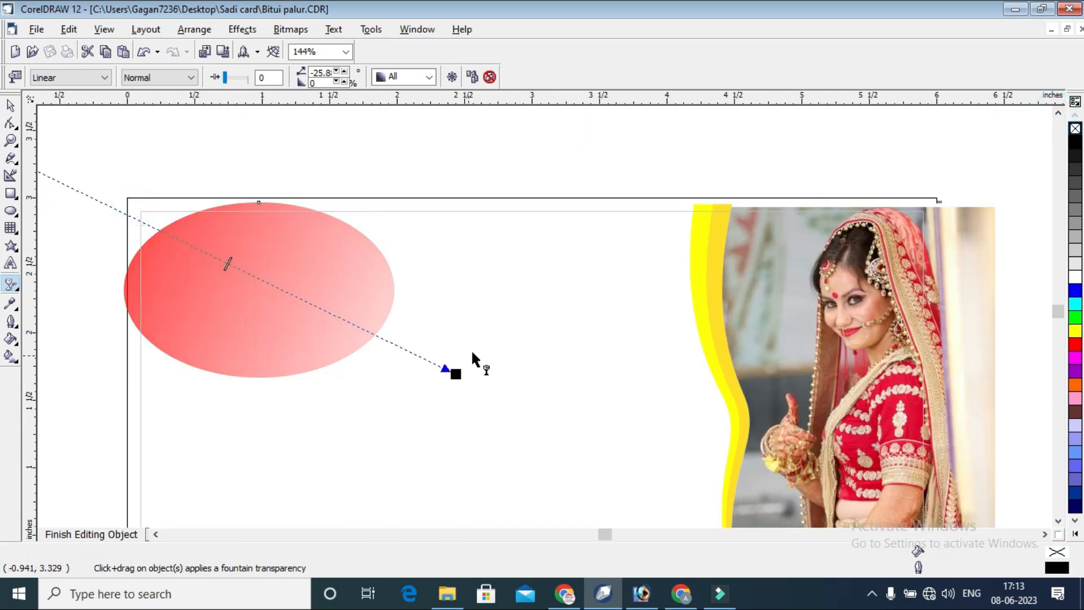
{"action": "left_click_drag", "start_coordinate": [455, 375], "coordinate": [415, 325]}
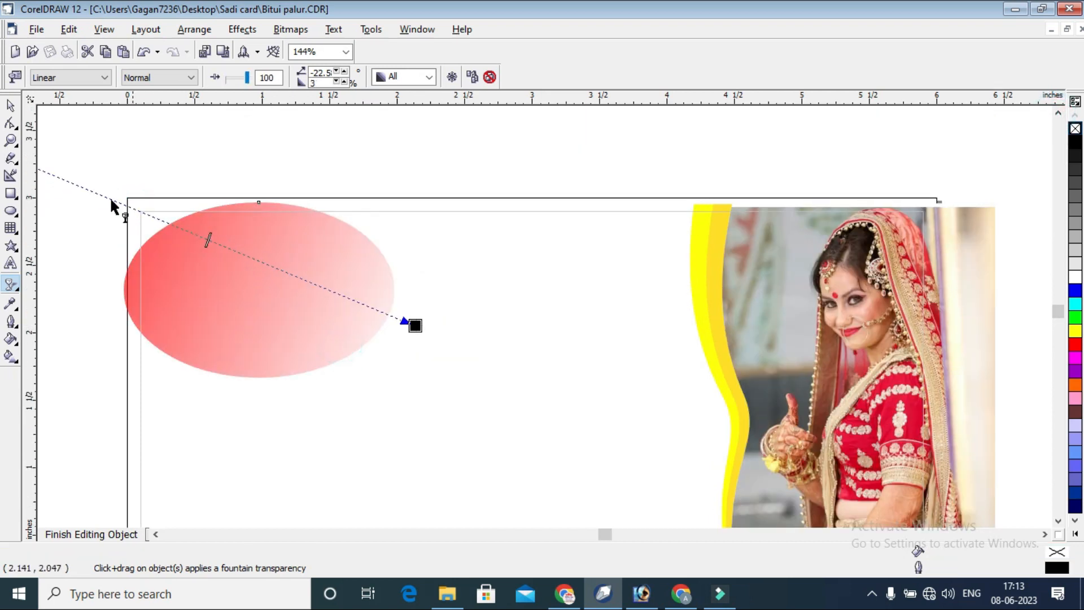
{"action": "scroll", "coordinate": [340, 276], "scroll_direction": "down", "scroll_amount": 2}
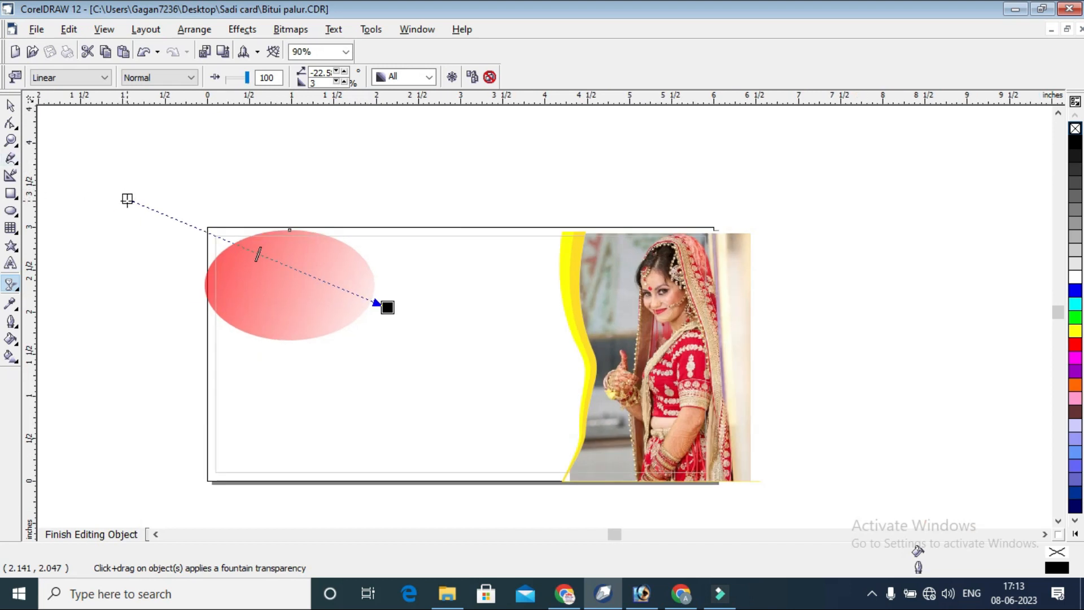
{"action": "left_click_drag", "start_coordinate": [127, 200], "coordinate": [80, 200]}
Raise the ellipse's center to 2.59 inches and overlap it with a duplicate rotated 180 degrees, centered at about 1.165, 2.571 inches.
{"action": "left_click", "coordinate": [10, 105]}
{"action": "left_click", "coordinate": [299, 276]}
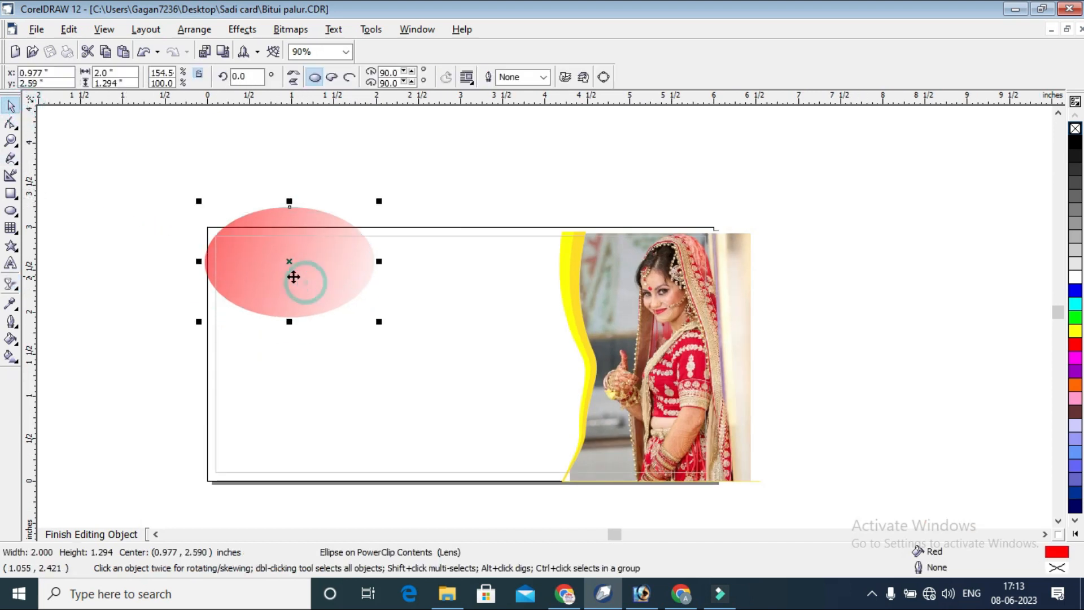
{"action": "left_click_drag", "start_coordinate": [273, 265], "coordinate": [334, 263]}
{"action": "right_click", "coordinate": [334, 263]}
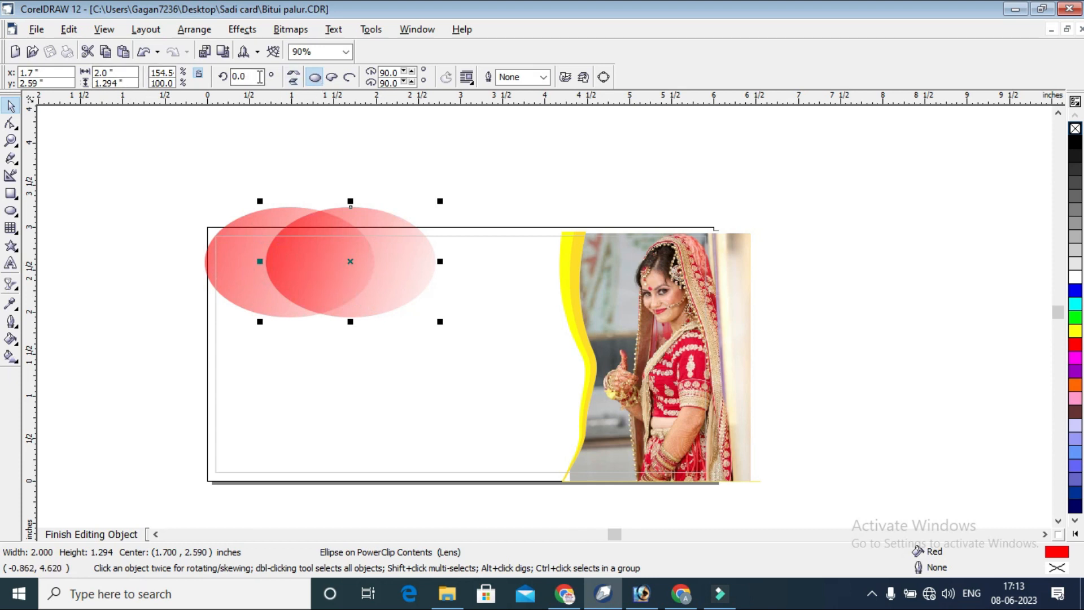
{"action": "left_click", "coordinate": [296, 79]}
{"action": "mouse_move", "coordinate": [385, 261]}
{"action": "left_mouse_down"}
{"action": "mouse_move", "coordinate": [334, 259]}
{"action": "mouse_move", "coordinate": [364, 263]}
{"action": "left_mouse_up"}
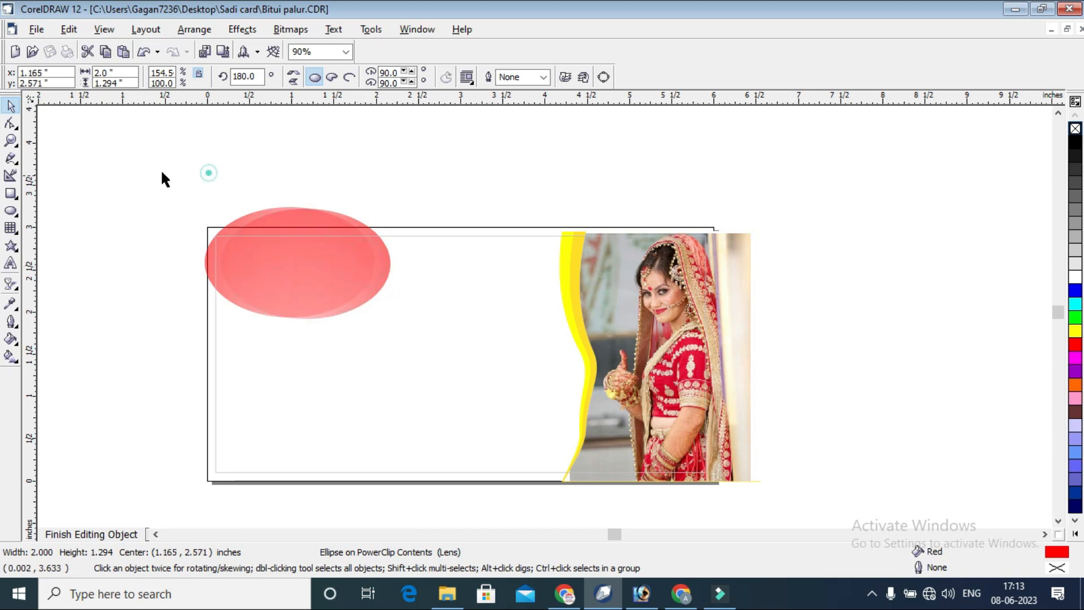
Move both overlapping ellipses together so the pair is centered at about 0.977, 2.543 inches.
{"action": "left_click_drag", "start_coordinate": [137, 170], "coordinate": [480, 350]}
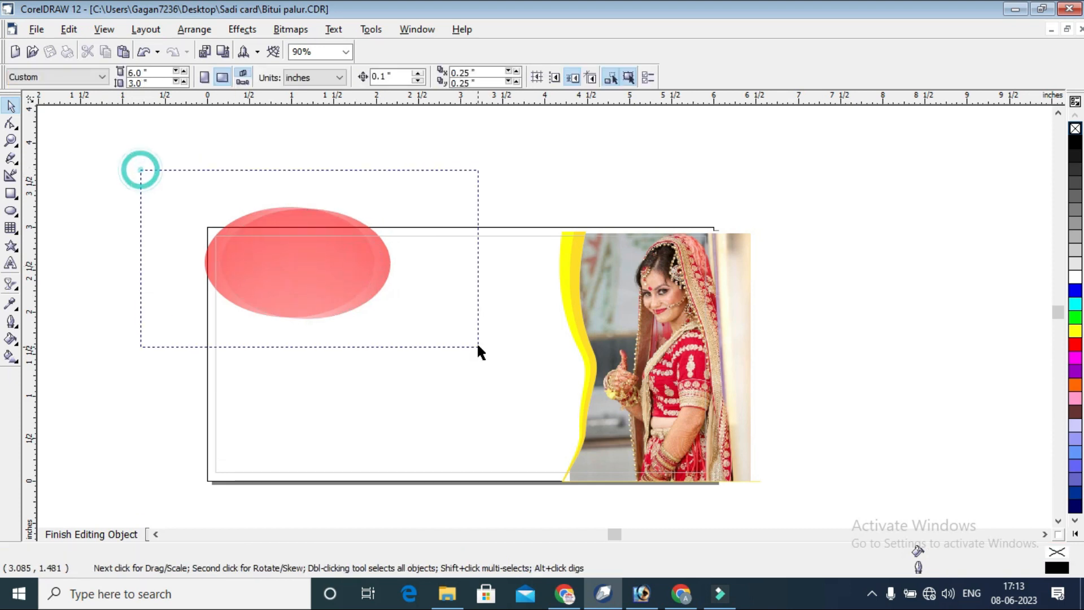
{"action": "left_click", "coordinate": [11, 141]}
{"action": "left_click_drag", "start_coordinate": [175, 218], "coordinate": [722, 374]}
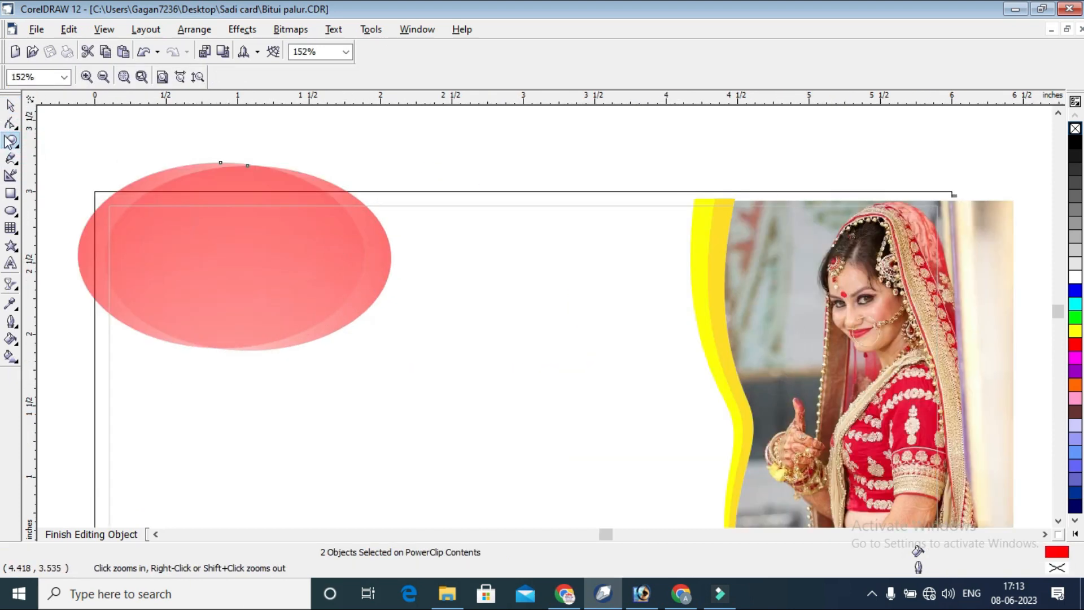
{"action": "left_click", "coordinate": [12, 107]}
{"action": "left_click", "coordinate": [310, 154]}
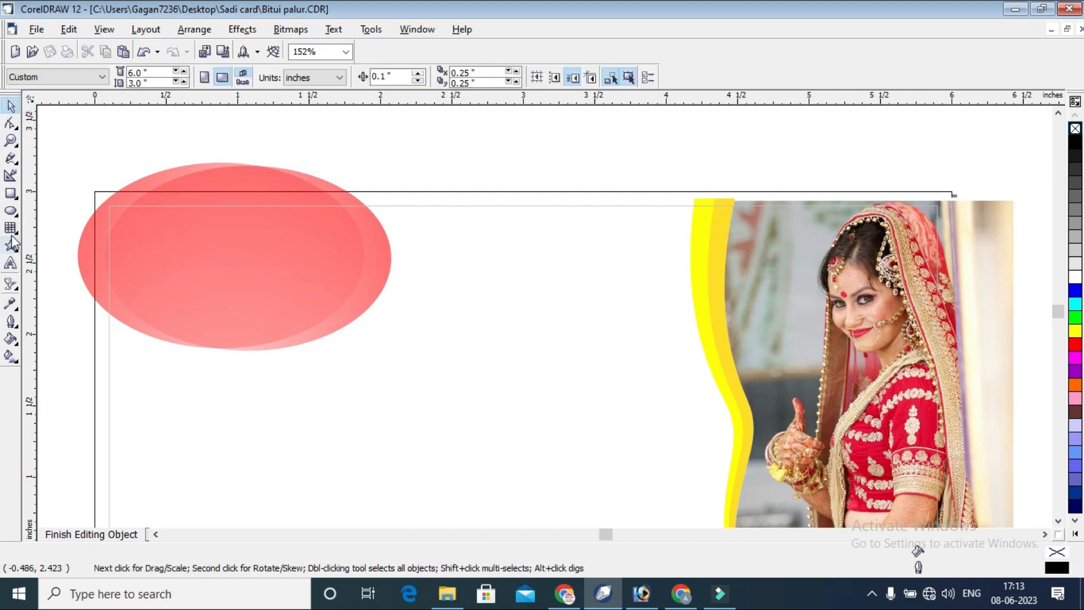
Draw an upright Neon Red ellipse without outline, about 0.98 inches tall, to the right of the overlapping pair and narrow it to about 0.26 inches.
{"action": "left_click", "coordinate": [12, 211]}
{"action": "mouse_move", "coordinate": [484, 211]}
{"action": "left_mouse_down"}
{"action": "mouse_move", "coordinate": [501, 278]}
{"action": "mouse_move", "coordinate": [556, 361]}
{"action": "left_mouse_up"}
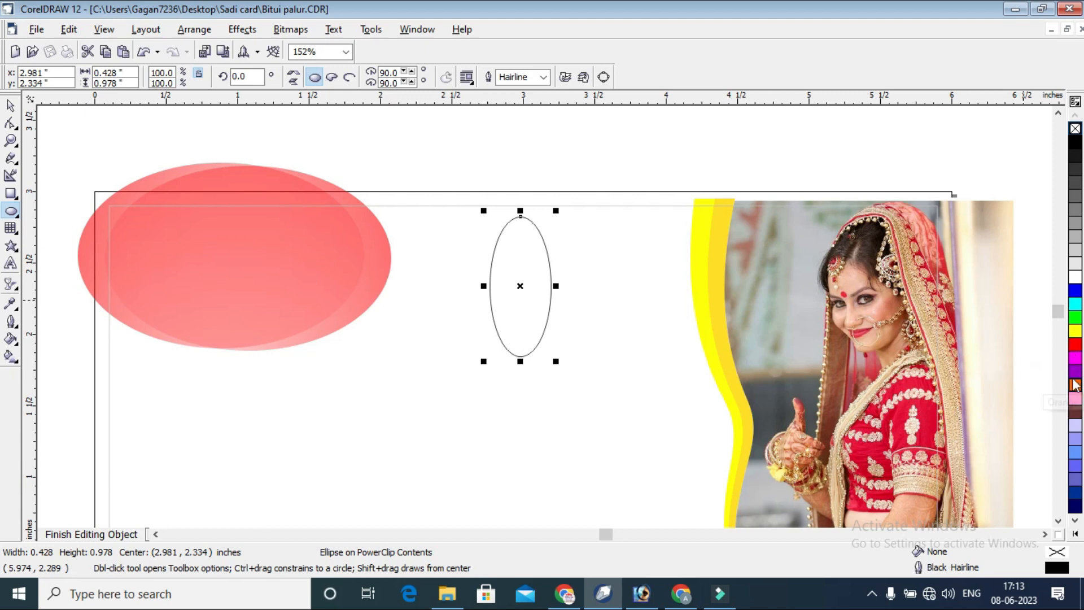
{"action": "left_click", "coordinate": [1075, 533]}
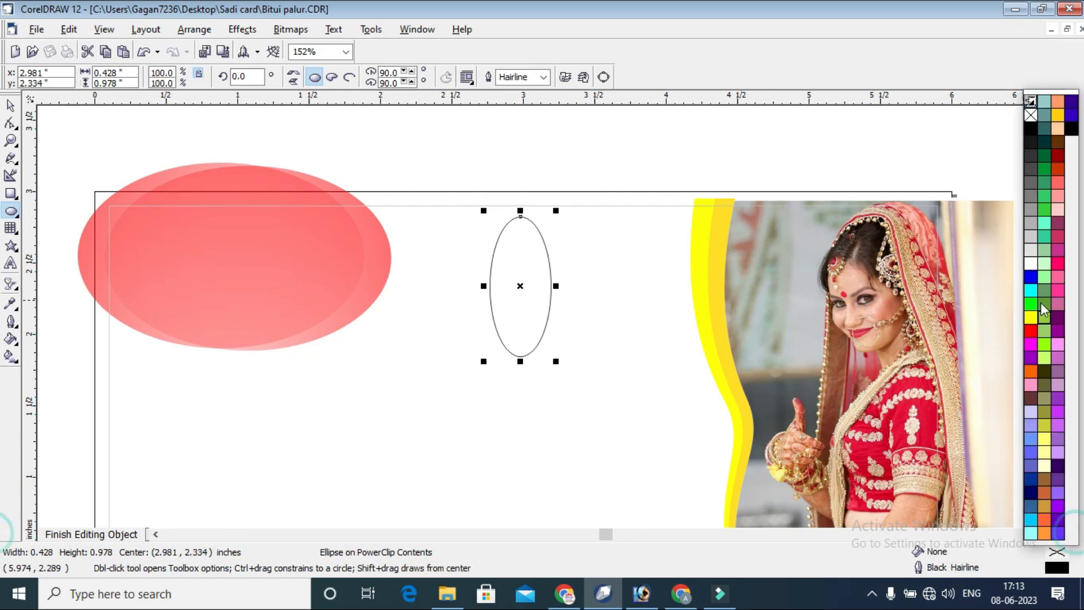
{"action": "left_click", "coordinate": [1057, 264]}
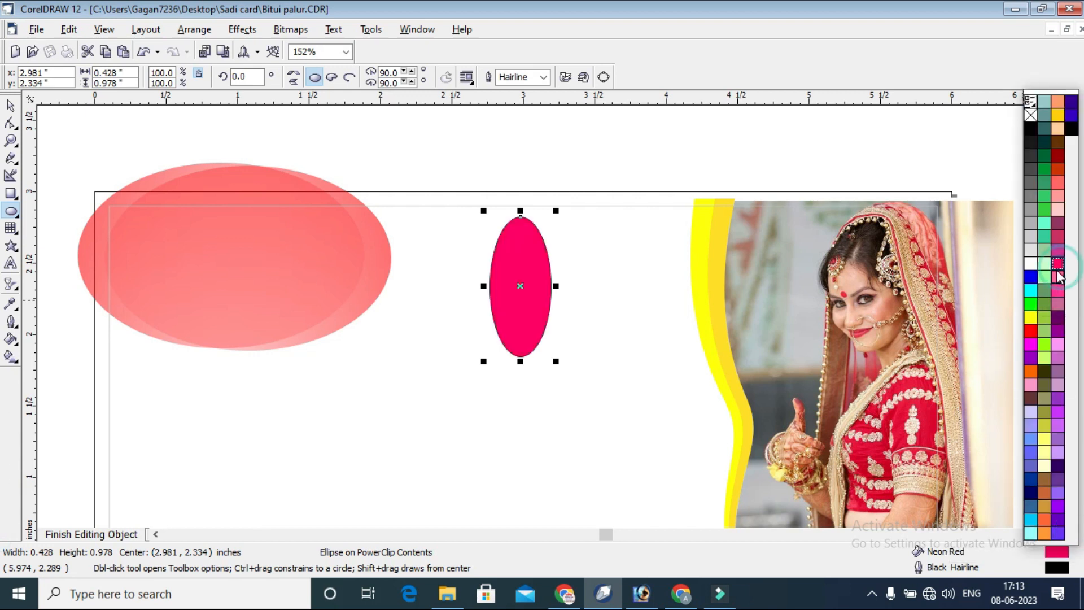
{"action": "right_click", "coordinate": [1031, 116]}
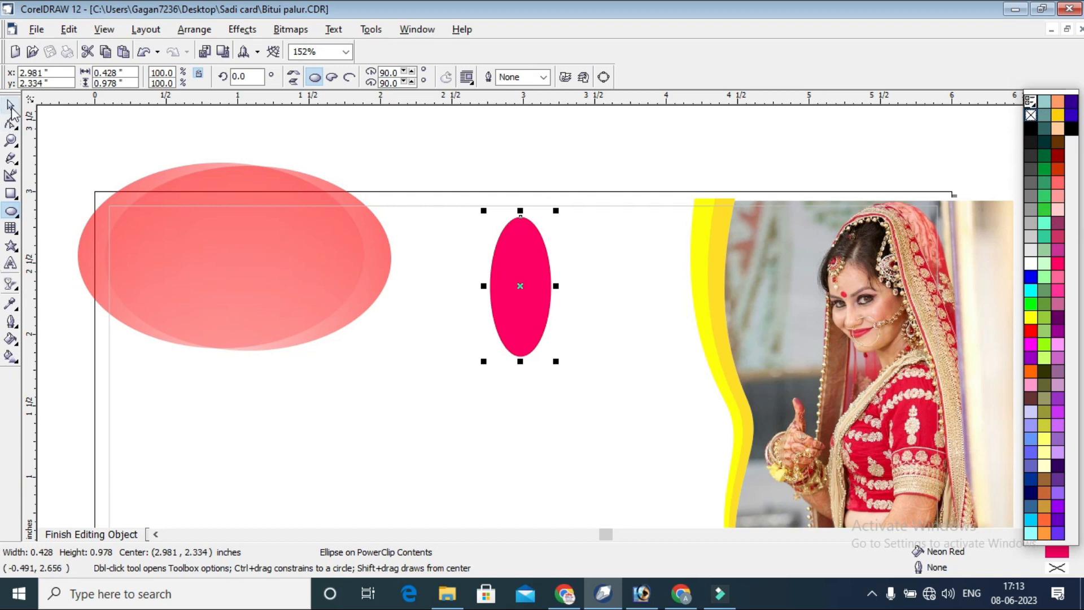
{"action": "left_click", "coordinate": [10, 106]}
{"action": "left_click_drag", "start_coordinate": [556, 285], "coordinate": [529, 293]}
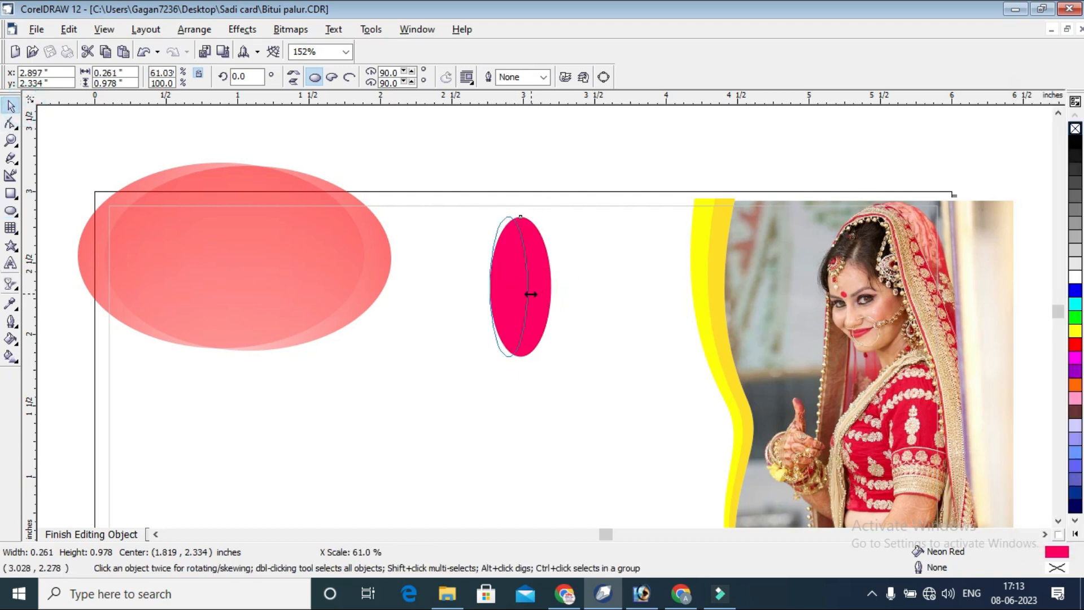
Apply a sideways linear transparency to the narrow Neon Red ellipse and center it with its 180-degree rotated duplicate.
{"action": "left_click", "coordinate": [11, 283]}
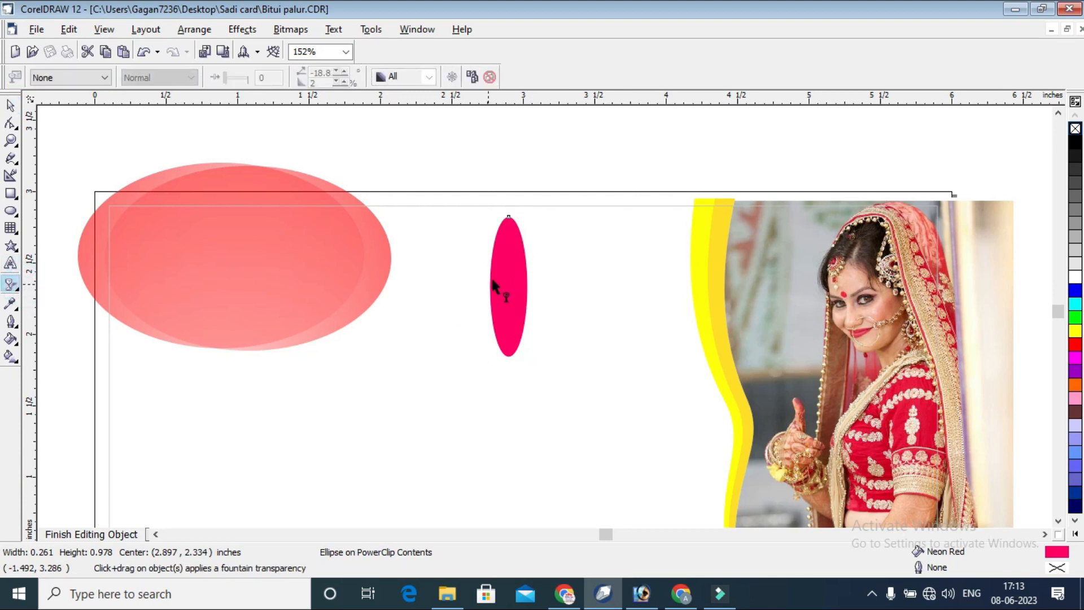
{"action": "left_click_drag", "start_coordinate": [489, 286], "coordinate": [532, 288]}
{"action": "left_click", "coordinate": [10, 105]}
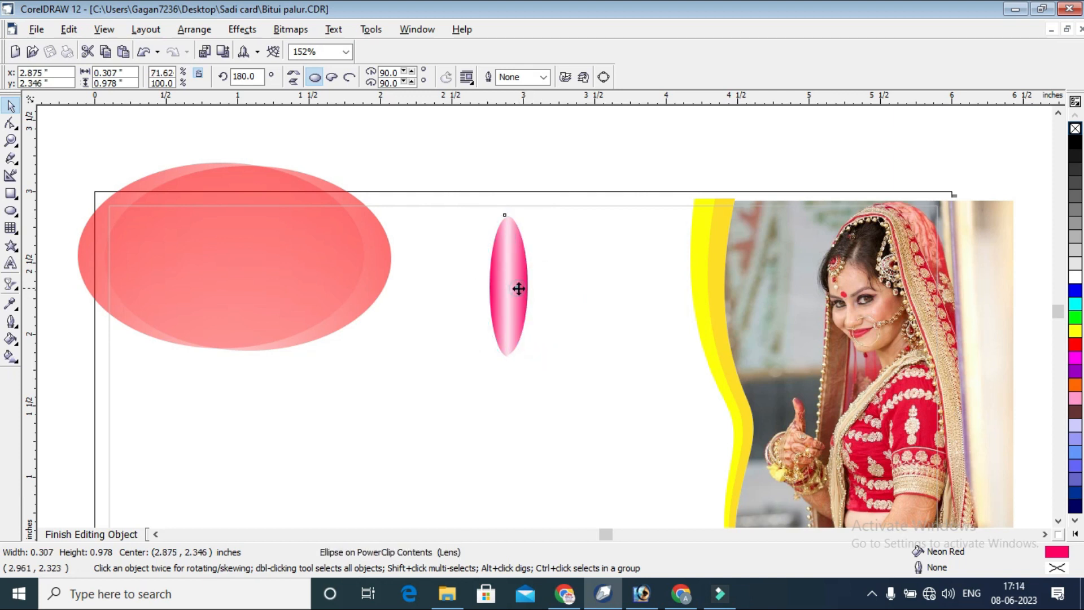
{"action": "left_click_drag", "start_coordinate": [436, 165], "coordinate": [588, 379]}
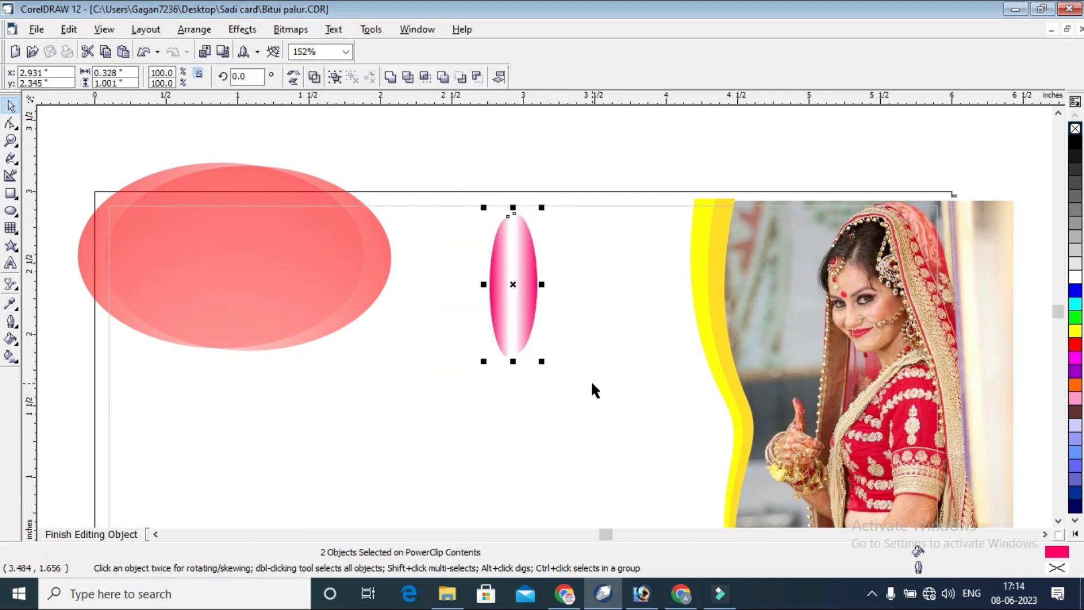
{"action": "key", "text": "c"}
{"action": "key", "text": "e"}
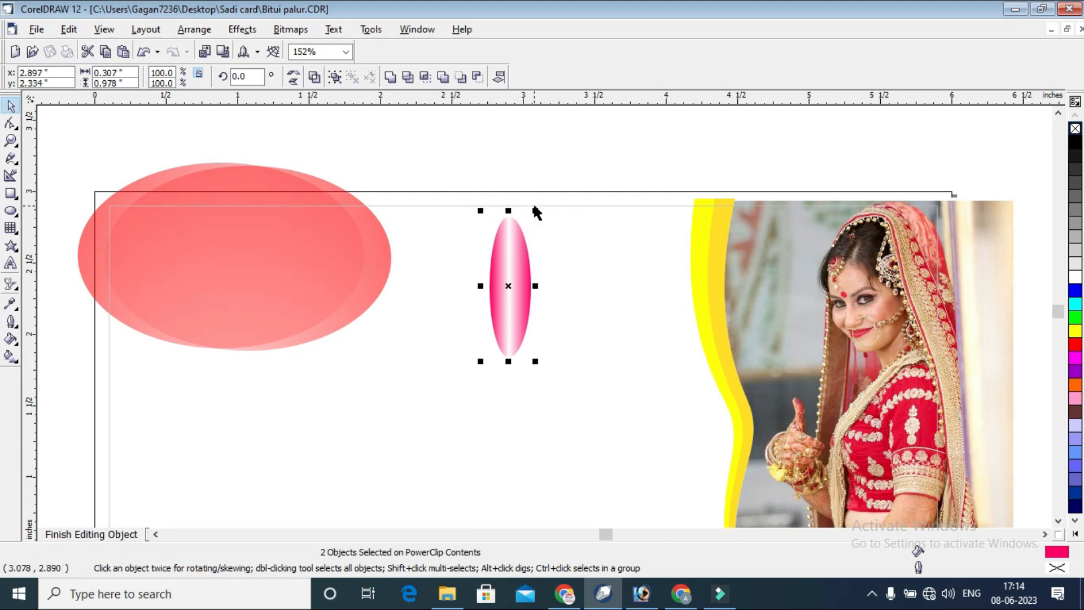
Create rotated duplicates of the ellipse pair around its center to form a ten-ellipse flower, and group the flower.
{"action": "left_click", "coordinate": [528, 244]}
{"action": "left_click_drag", "start_coordinate": [544, 215], "coordinate": [592, 303]}
{"action": "right_click", "coordinate": [581, 285]}
{"action": "right_click", "coordinate": [592, 303]}
{"action": "left_click_drag", "start_coordinate": [573, 244], "coordinate": [587, 283]}
{"action": "right_click", "coordinate": [588, 282]}
{"action": "left_click_drag", "start_coordinate": [389, 184], "coordinate": [596, 376]}
{"action": "key", "text": "ctrl+g"}
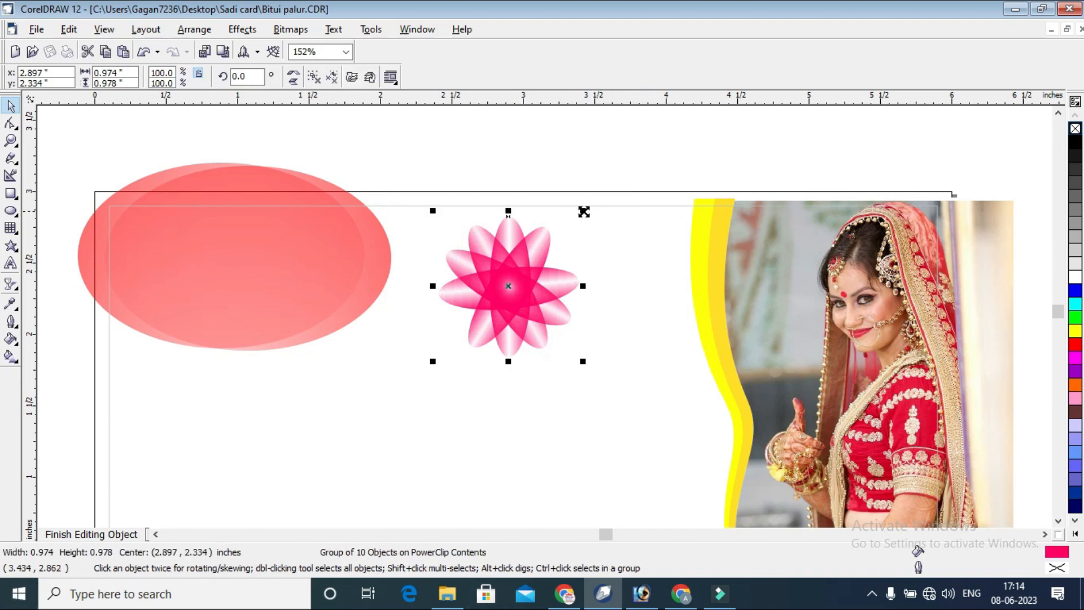
Enlarge the flower group, place it behind the end of the heading, and finish editing the PowerClip contents.
{"action": "left_click_drag", "start_coordinate": [584, 212], "coordinate": [625, 169]}
{"action": "left_click_drag", "start_coordinate": [525, 290], "coordinate": [75, 535]}
{"action": "left_click", "coordinate": [90, 534]}
{"action": "left_click", "coordinate": [629, 133]}
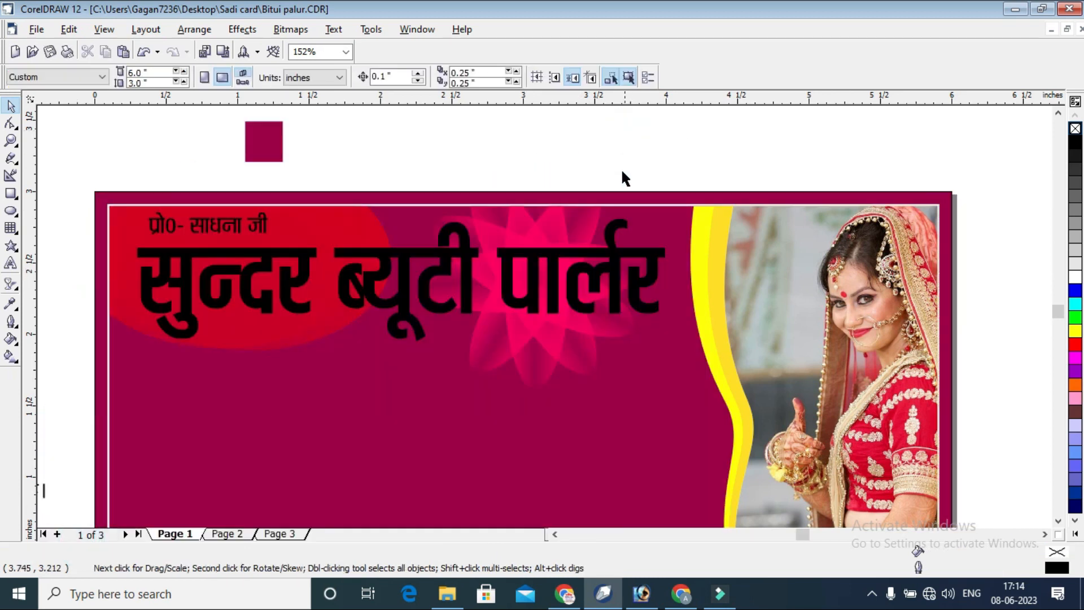
Reopen the PowerClip contents and draw a rectangle about 5.08 by 1.24 inches across the card's lower half.
{"action": "right_click", "coordinate": [660, 219]}
{"action": "left_click", "coordinate": [677, 240]}
{"action": "scroll", "coordinate": [576, 249], "scroll_direction": "down", "scroll_amount": 2}
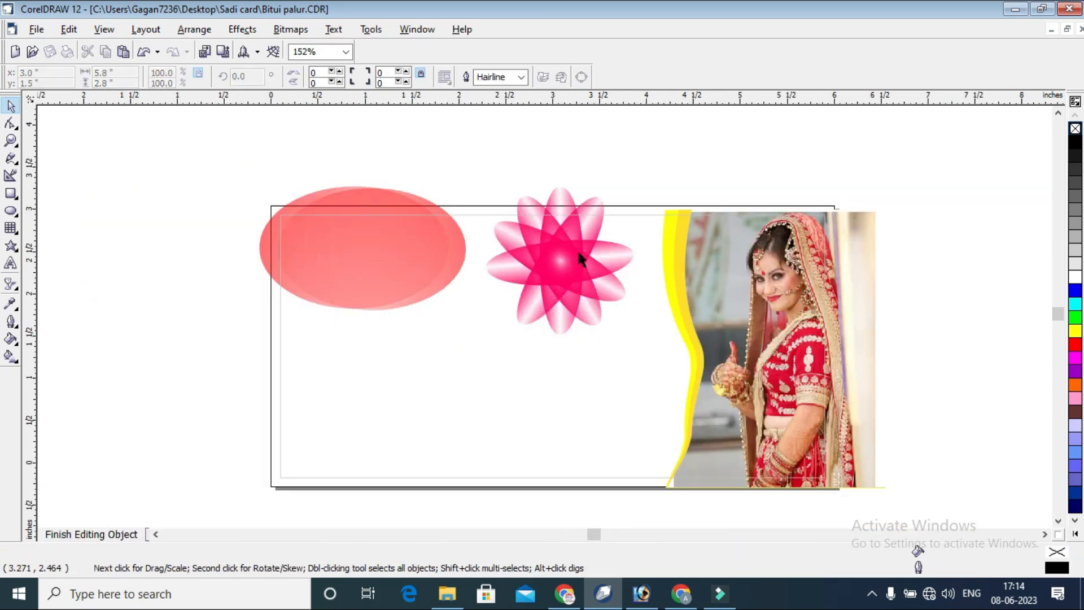
{"action": "left_click", "coordinate": [283, 165]}
{"action": "left_click", "coordinate": [10, 193]}
{"action": "left_click_drag", "start_coordinate": [299, 311], "coordinate": [728, 415]}
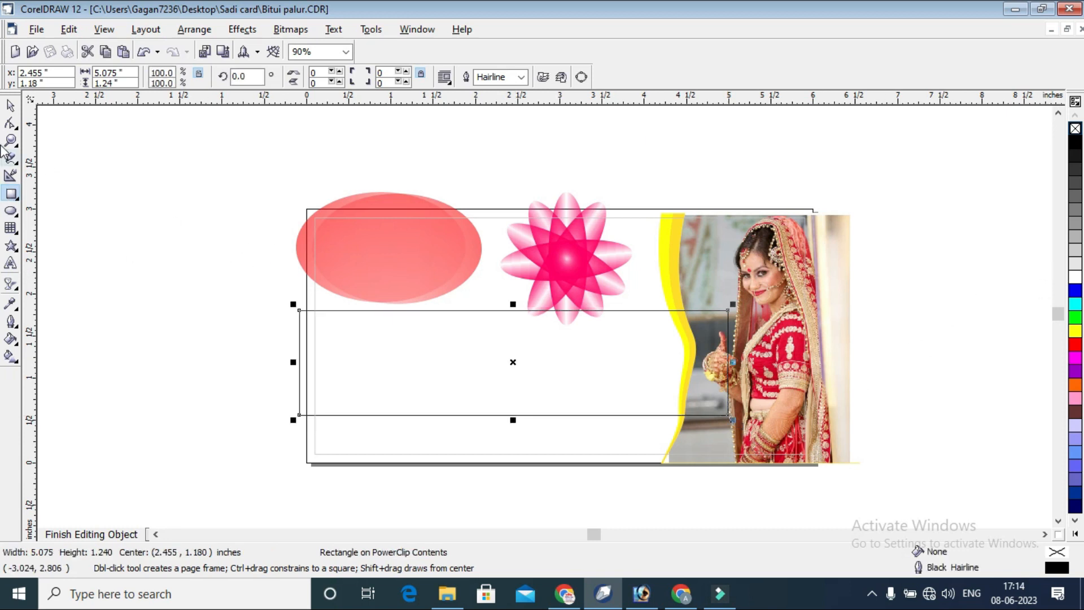
Place the wide rectangle behind the bride photo and yellow wavy band, and fill it with white.
{"action": "left_click", "coordinate": [12, 106]}
{"action": "left_click", "coordinate": [620, 261]}
{"action": "left_click", "coordinate": [616, 345]}
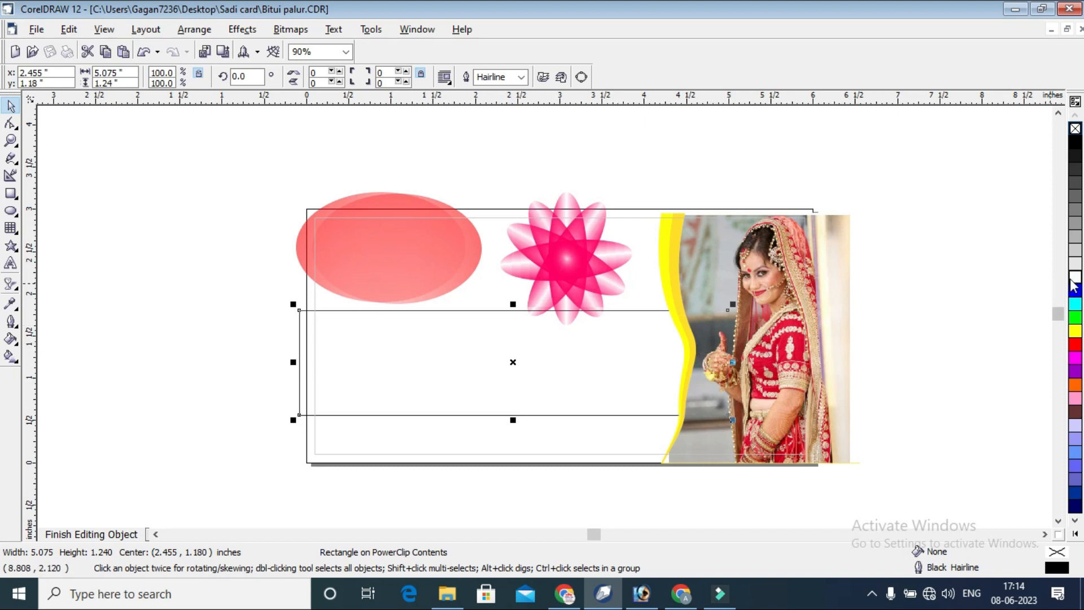
{"action": "left_click", "coordinate": [992, 270]}
Send the flower behind the white rectangle and finish editing the PowerClip contents.
{"action": "left_click", "coordinate": [567, 270]}
{"action": "key", "text": "shift+Page_Down"}
{"action": "left_click", "coordinate": [870, 183]}
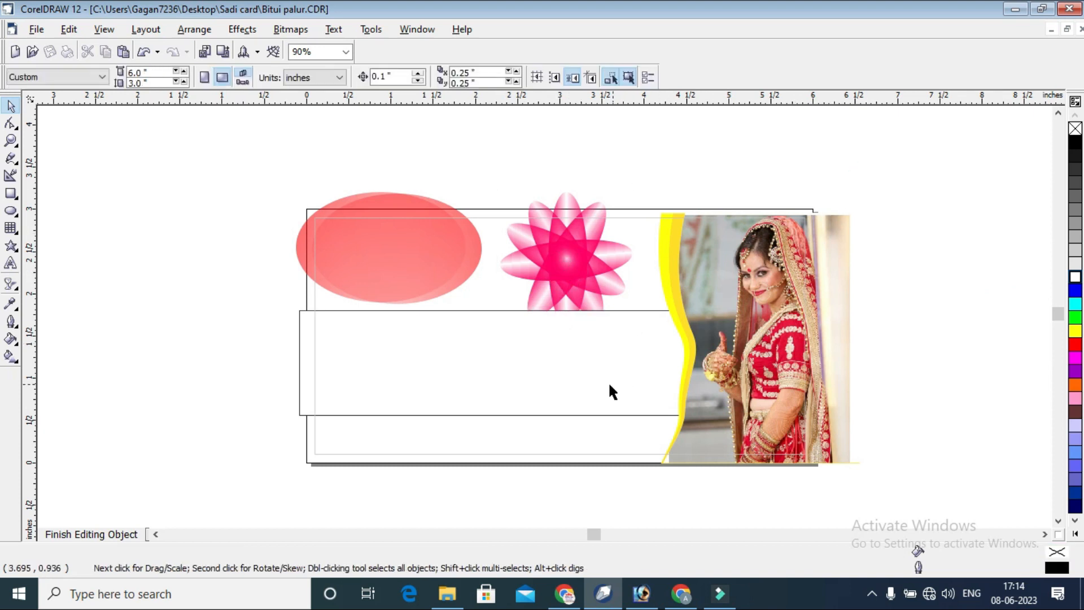
{"action": "left_click", "coordinate": [56, 534]}
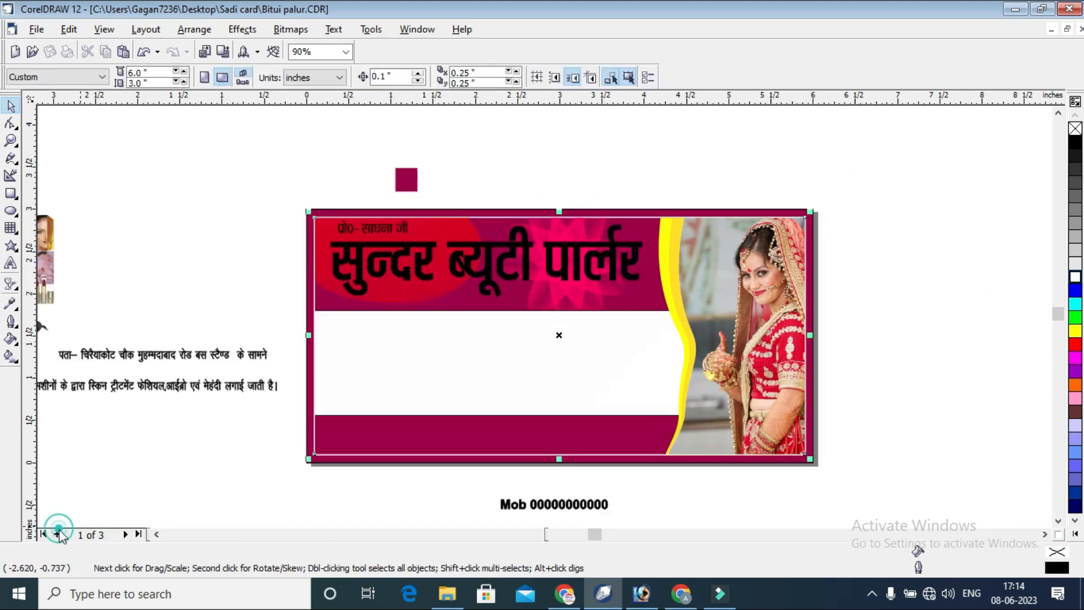
{"action": "left_click", "coordinate": [876, 216]}
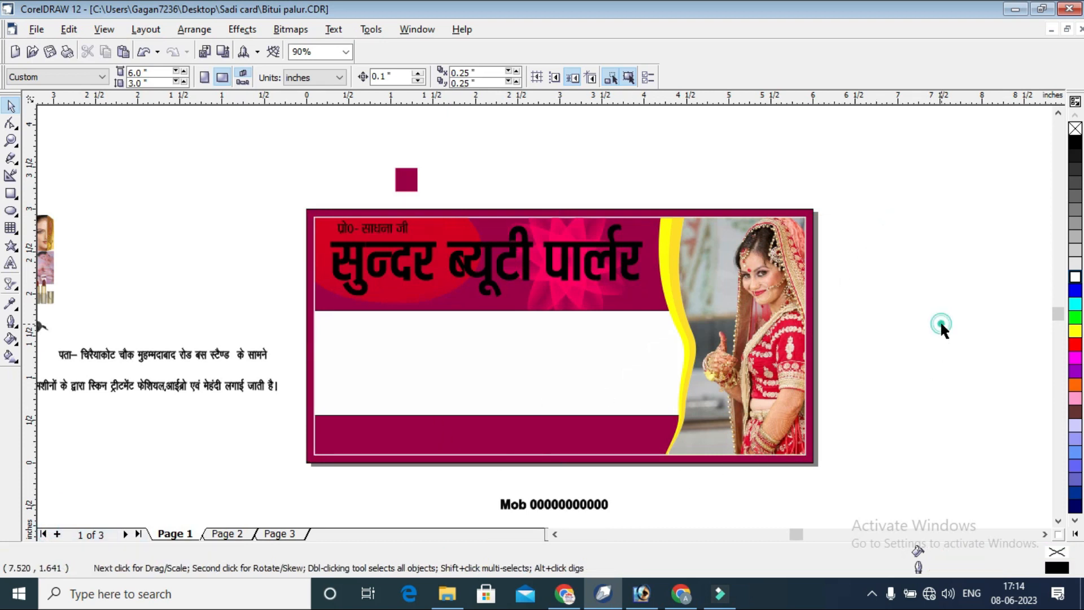
Move the Hindi services line from beside the card into the maroon strip below the white band.
{"action": "scroll", "coordinate": [941, 327], "scroll_direction": "down", "scroll_amount": 1}
{"action": "left_click", "coordinate": [293, 383]}
{"action": "left_click_drag", "start_coordinate": [307, 382], "coordinate": [660, 420]}
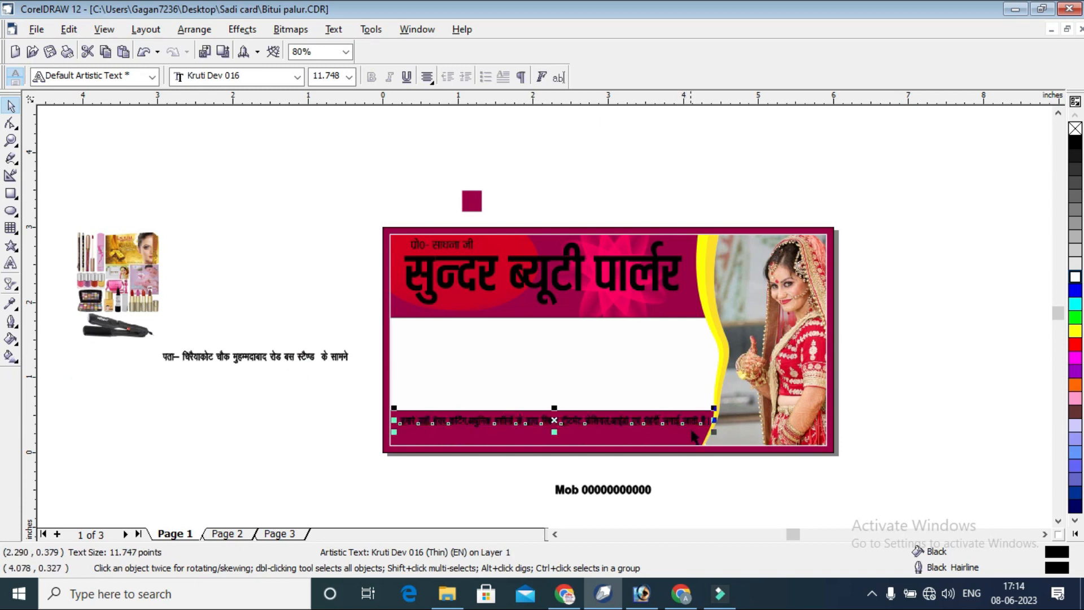
{"action": "left_click", "coordinate": [900, 374]}
Fine-tune the services line's position so it fits between the card's inner border and the wavy edge, just under the white band.
{"action": "left_click", "coordinate": [10, 141]}
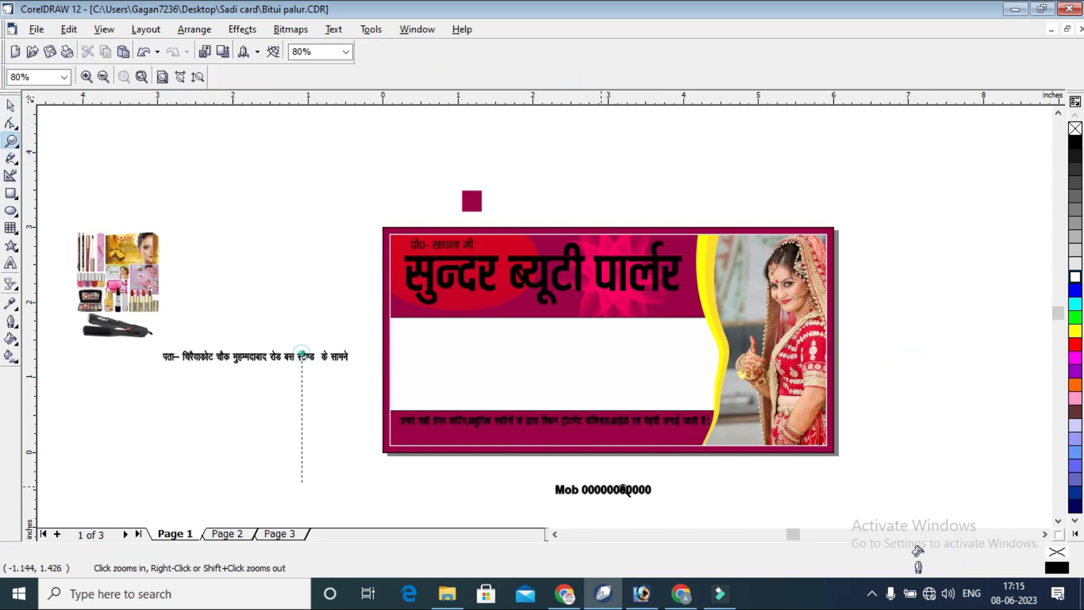
{"action": "left_click_drag", "start_coordinate": [302, 353], "coordinate": [740, 466]}
{"action": "key", "text": "space"}
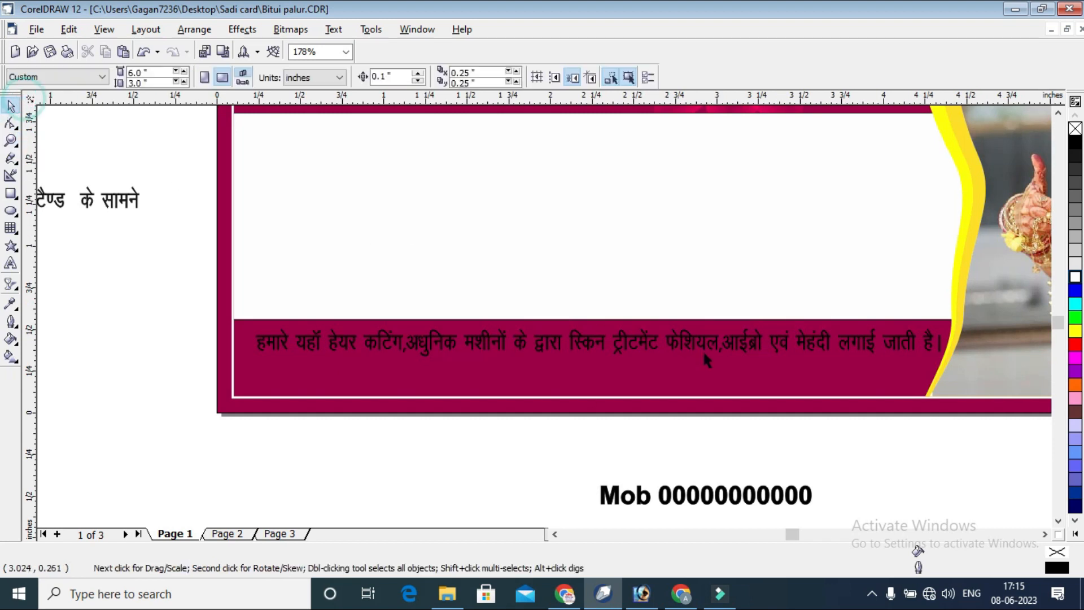
{"action": "left_click", "coordinate": [702, 347]}
{"action": "left_click_drag", "start_coordinate": [701, 356], "coordinate": [683, 346]}
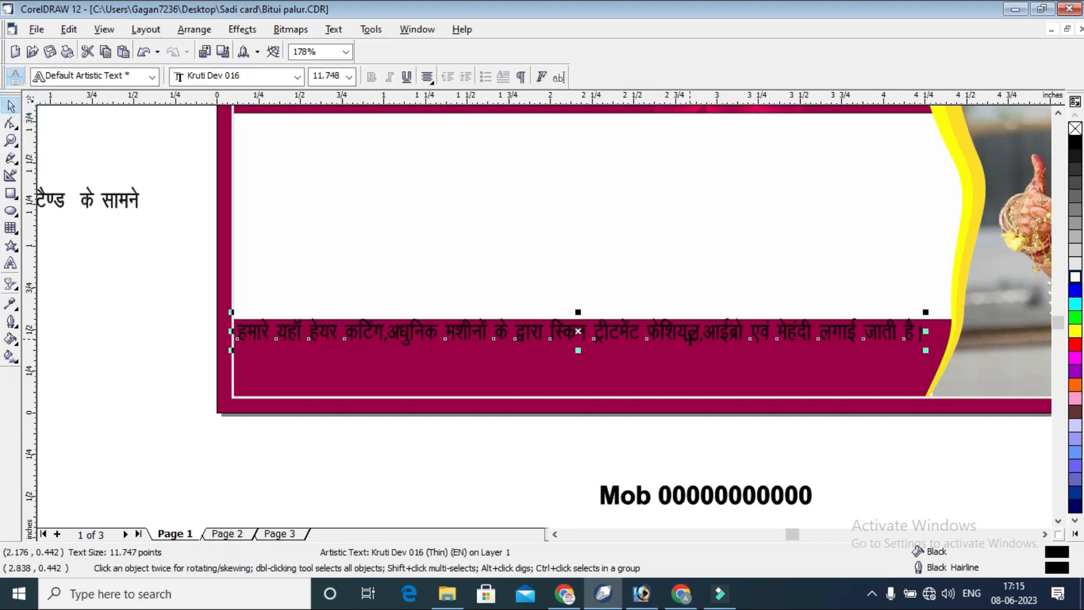
{"action": "left_click", "coordinate": [685, 322]}
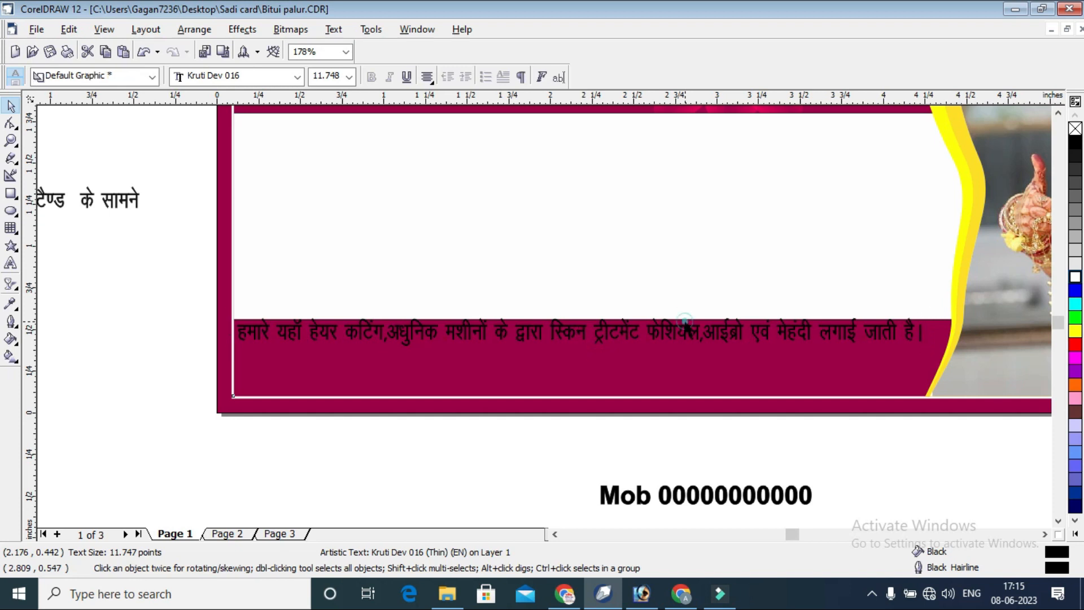
{"action": "left_click", "coordinate": [680, 333]}
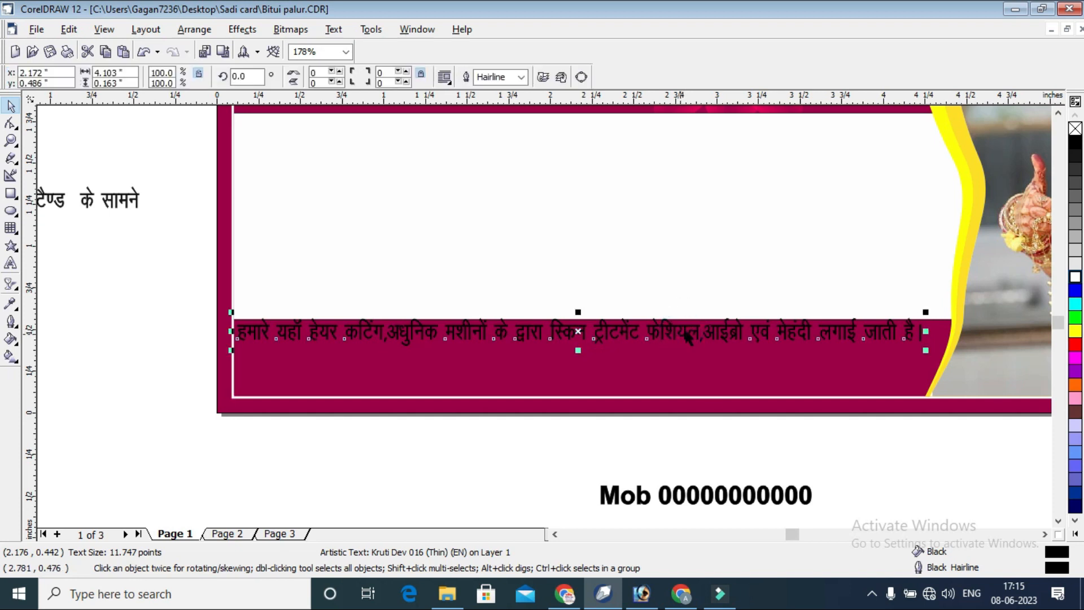
{"action": "double_click", "coordinate": [681, 337]}
{"action": "left_click_drag", "start_coordinate": [686, 330], "coordinate": [687, 335]}
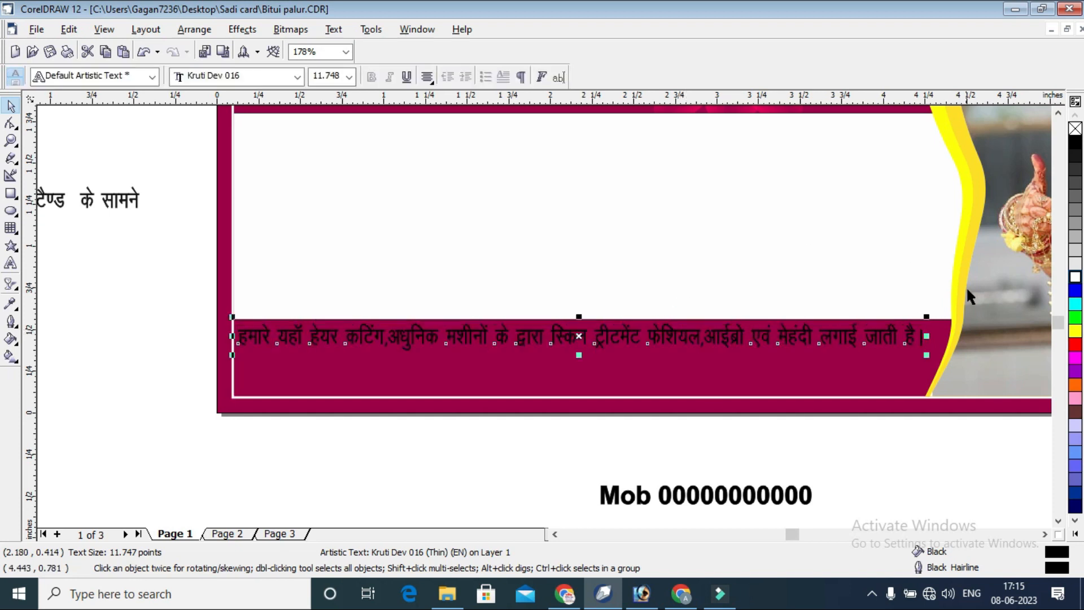
Color the services line's fill and outline yellow.
{"action": "right_click", "coordinate": [1075, 331]}
{"action": "left_click", "coordinate": [1075, 331]}
{"action": "left_click", "coordinate": [915, 423]}
{"action": "left_click", "coordinate": [891, 337]}
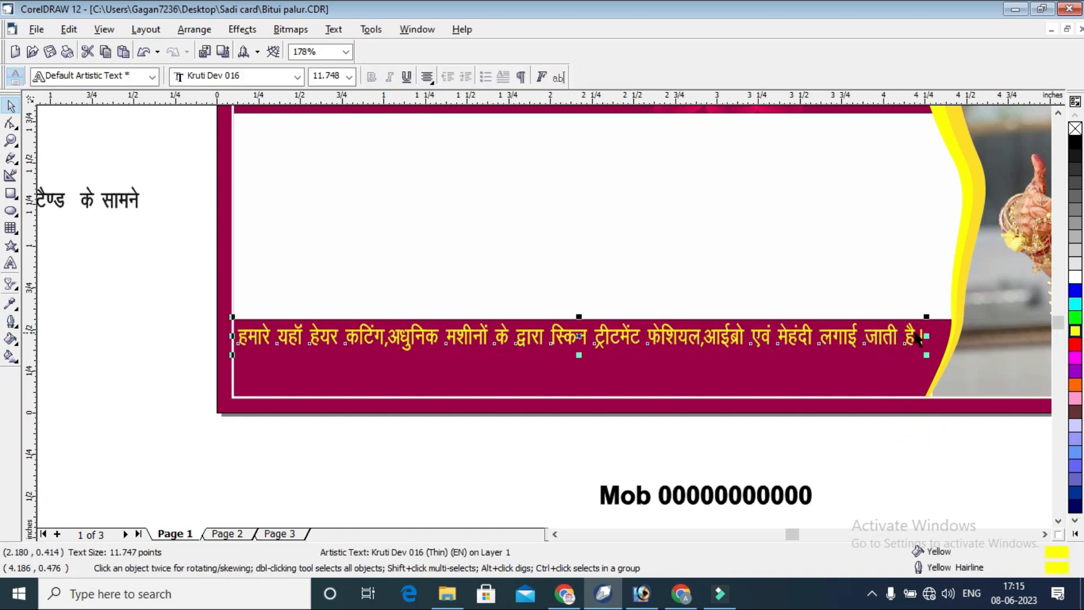
{"action": "key", "text": "F3"}
{"action": "left_click", "coordinate": [386, 435]}
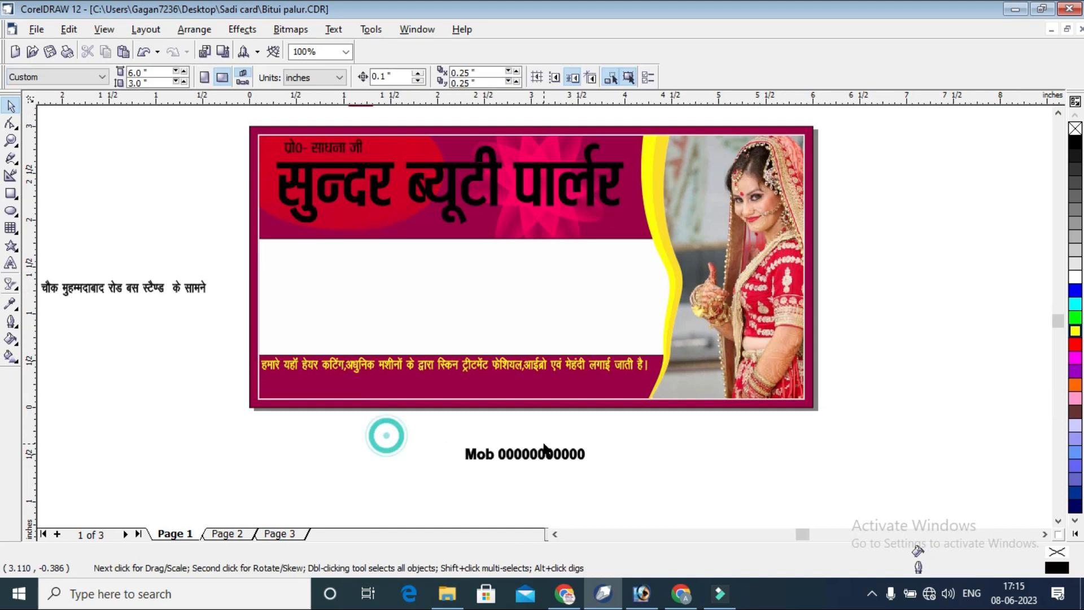
Draw a rectangle about 4.04 by 0.2 inches beneath the services line and skew a copy so its ends slant.
{"action": "left_click", "coordinate": [10, 140]}
{"action": "left_click_drag", "start_coordinate": [145, 333], "coordinate": [712, 410]}
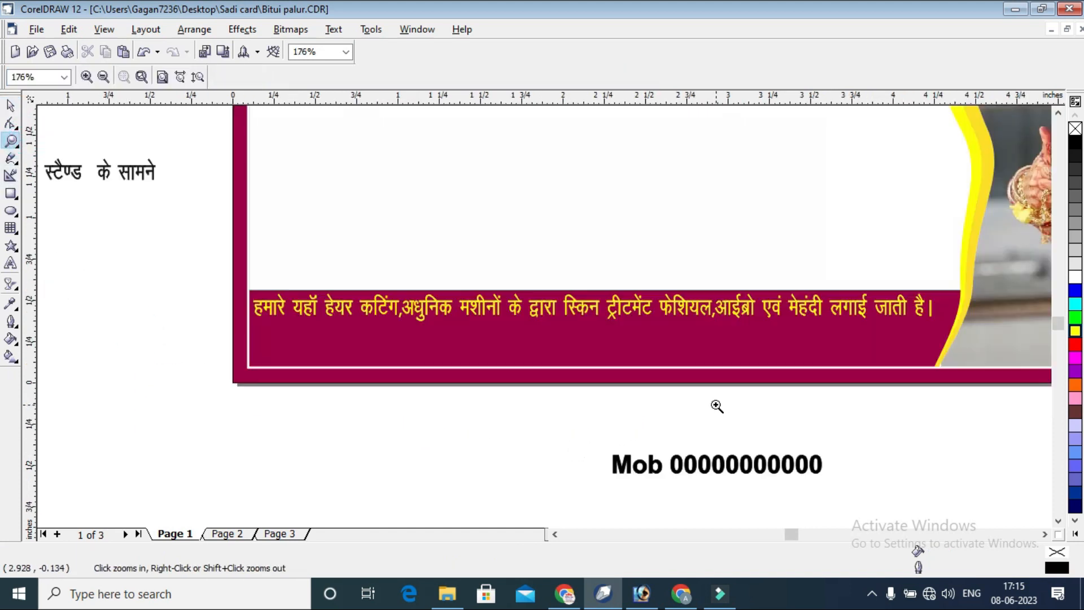
{"action": "left_click", "coordinate": [11, 193]}
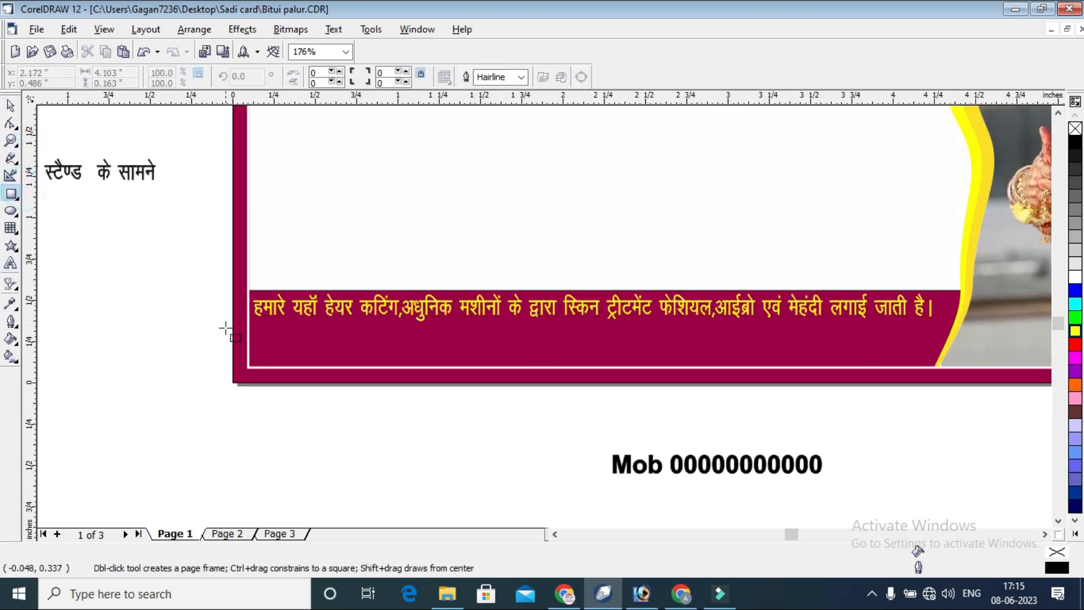
{"action": "left_click_drag", "start_coordinate": [249, 341], "coordinate": [915, 366]}
{"action": "left_click_drag", "start_coordinate": [581, 336], "coordinate": [529, 346]}
{"action": "left_click", "coordinate": [10, 108]}
{"action": "left_click", "coordinate": [586, 347]}
{"action": "left_click", "coordinate": [514, 420]}
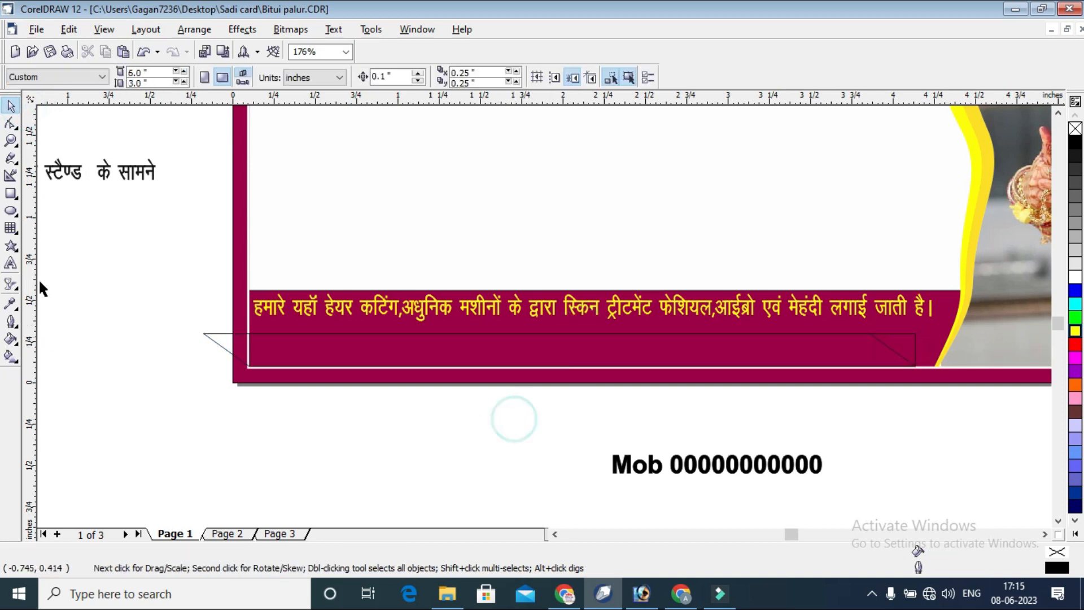
Trim the slanted shape's overhang with a rectangle about 0.39 by 0.43 inches, and remove the leftover rectangles.
{"action": "left_click", "coordinate": [10, 193]}
{"action": "left_click_drag", "start_coordinate": [184, 311], "coordinate": [246, 383]}
{"action": "left_click", "coordinate": [11, 105]}
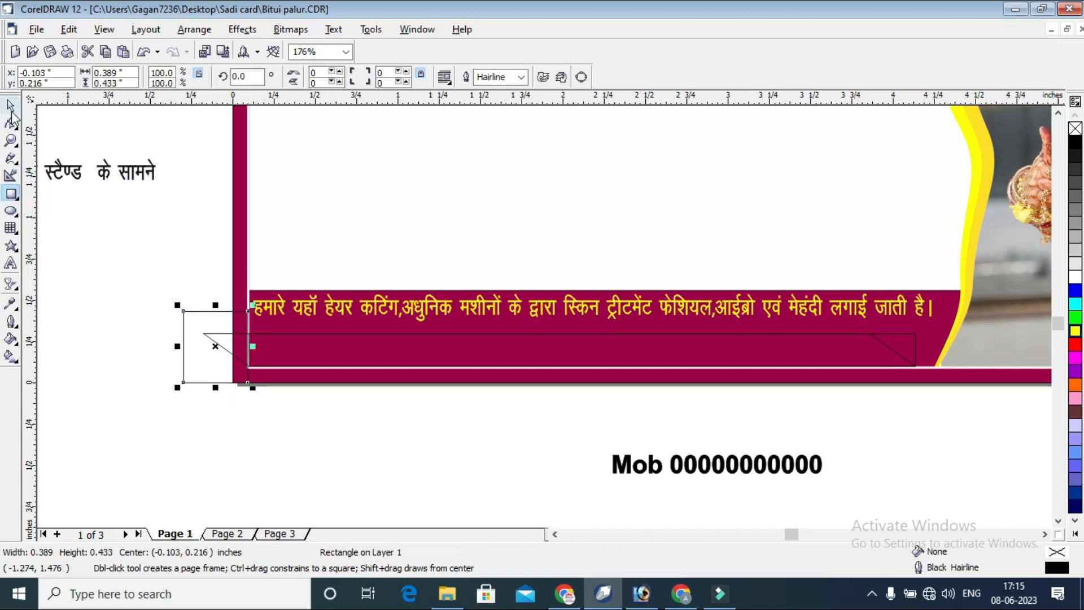
{"action": "left_click", "coordinate": [603, 337], "text": "shift"}
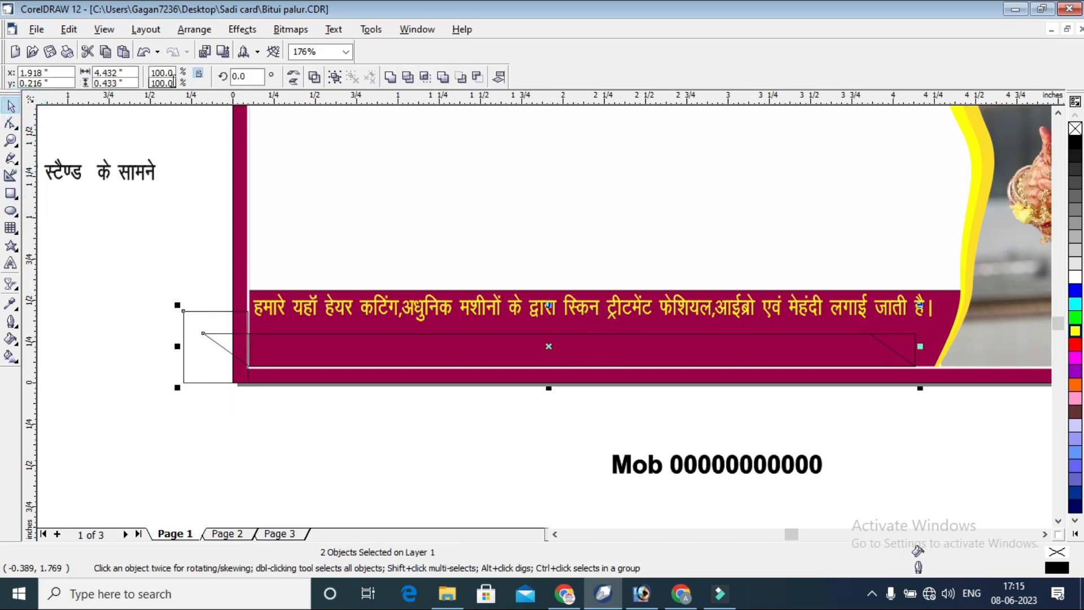
{"action": "left_click", "coordinate": [414, 80]}
{"action": "left_click", "coordinate": [326, 422]}
{"action": "left_click", "coordinate": [185, 331]}
{"action": "key", "text": "Delete"}
{"action": "left_click", "coordinate": [917, 341]}
{"action": "left_click", "coordinate": [906, 430]}
Move the trimmed bar slightly up and inward so it is centered at about 2.132, 0.214 inches.
{"action": "left_click", "coordinate": [808, 339]}
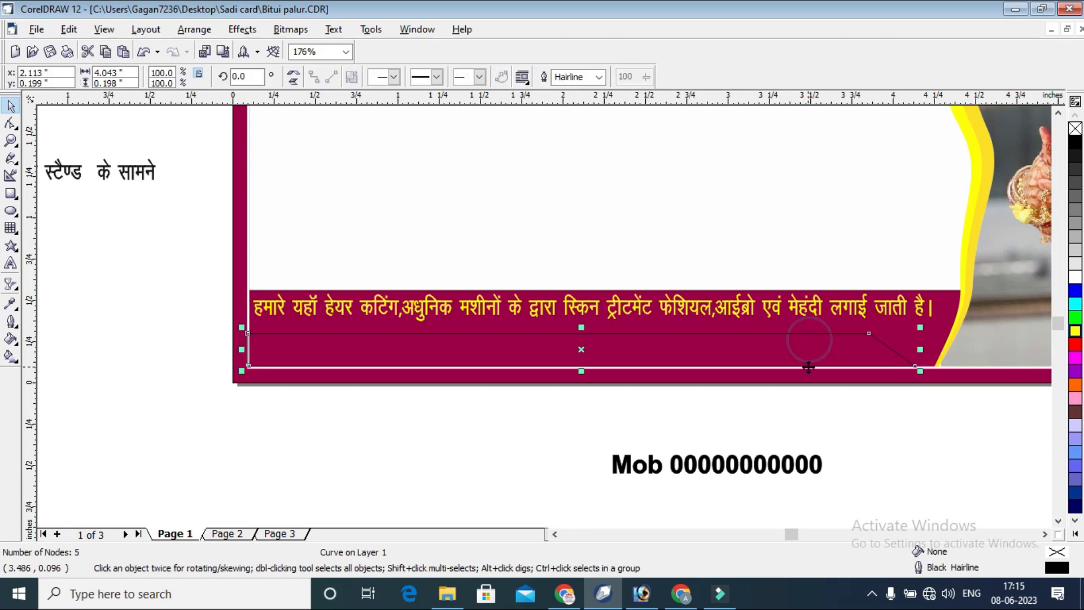
{"action": "left_click_drag", "start_coordinate": [794, 349], "coordinate": [797, 347]}
{"action": "left_click", "coordinate": [808, 401]}
{"action": "left_click", "coordinate": [882, 336]}
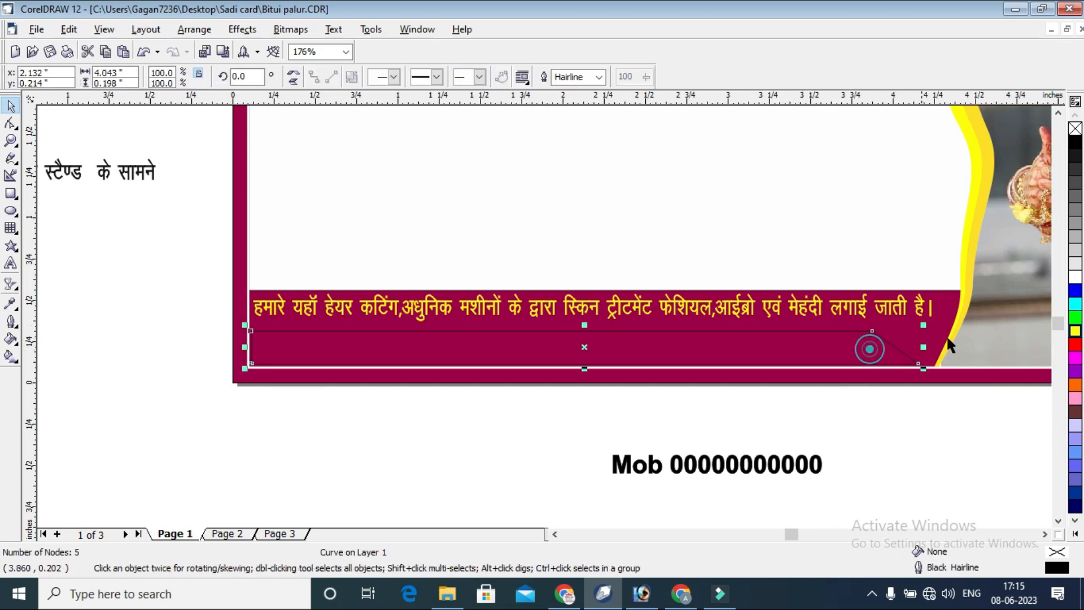
Fill the trimmed bar with dark green (C:60 M:0 Y:53 K:40) and remove its outline.
{"action": "left_click_drag", "start_coordinate": [1079, 325], "coordinate": [1078, 325]}
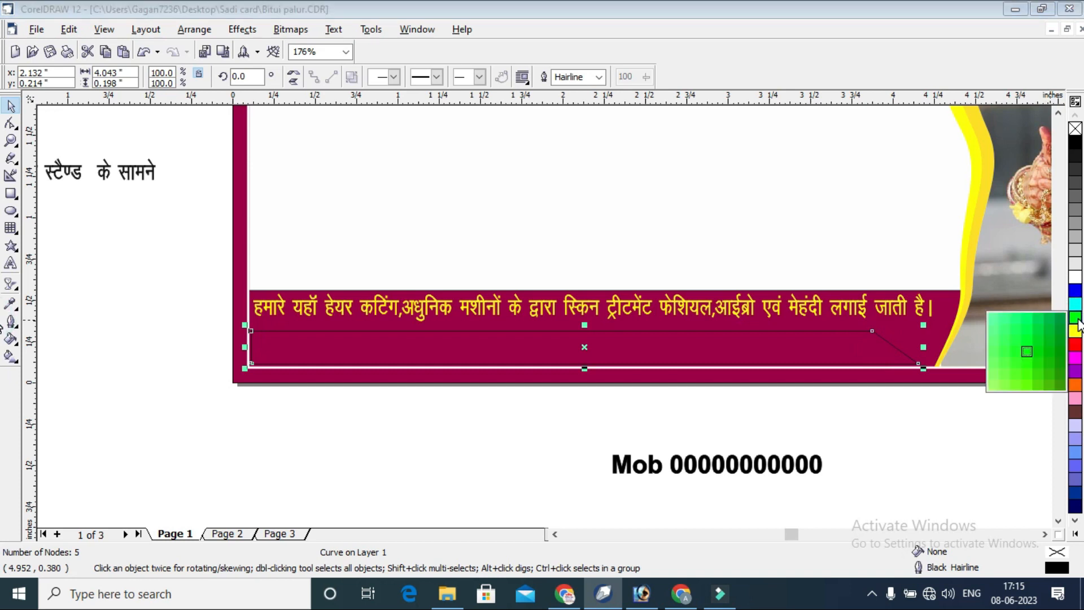
{"action": "left_click", "coordinate": [1064, 346]}
{"action": "right_click", "coordinate": [1075, 129]}
{"action": "left_click", "coordinate": [891, 414]}
Stretch the green bar upward to a height of about 0.237 inches.
{"action": "left_click", "coordinate": [760, 356]}
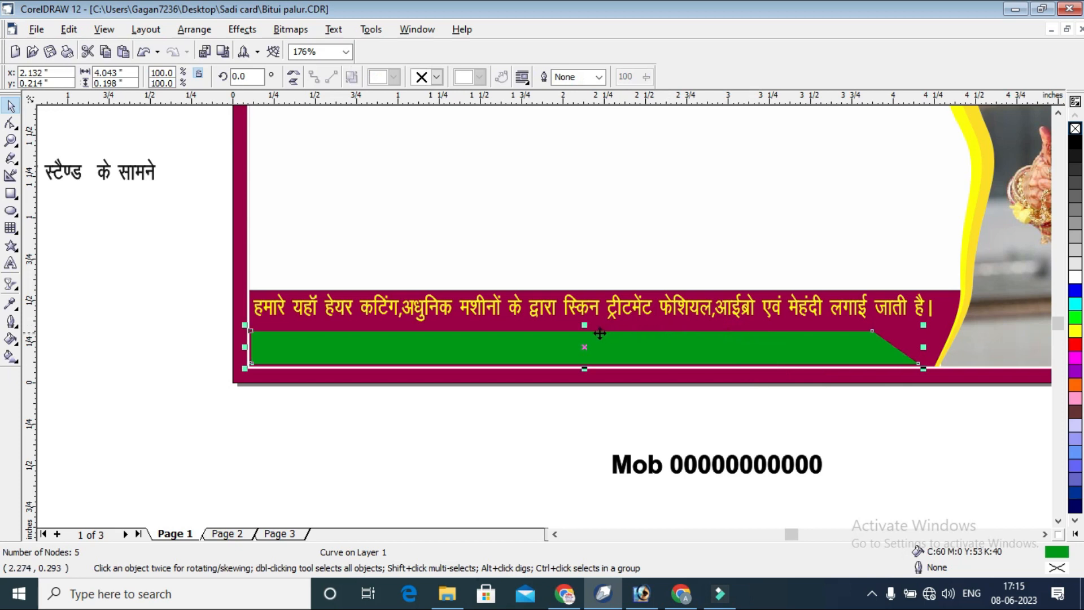
{"action": "left_click_drag", "start_coordinate": [584, 328], "coordinate": [584, 323]}
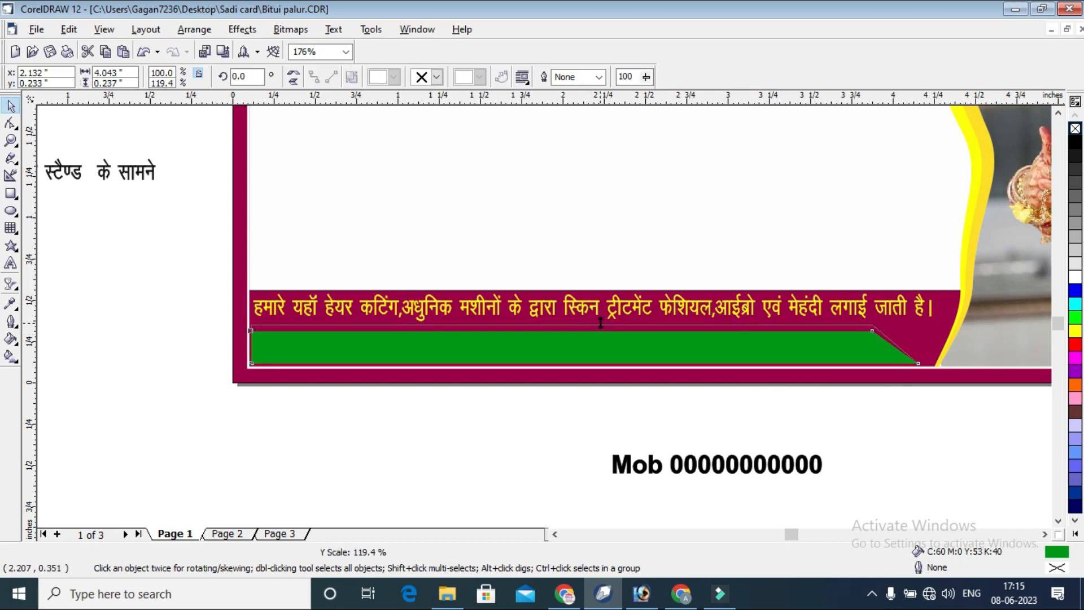
{"action": "left_click", "coordinate": [625, 391]}
Nudge the yellow services line slightly to the right, away from the card's inner border.
{"action": "scroll", "coordinate": [833, 435], "scroll_direction": "down", "scroll_amount": 1}
{"action": "left_click", "coordinate": [745, 343]}
{"action": "left_click", "coordinate": [748, 344]}
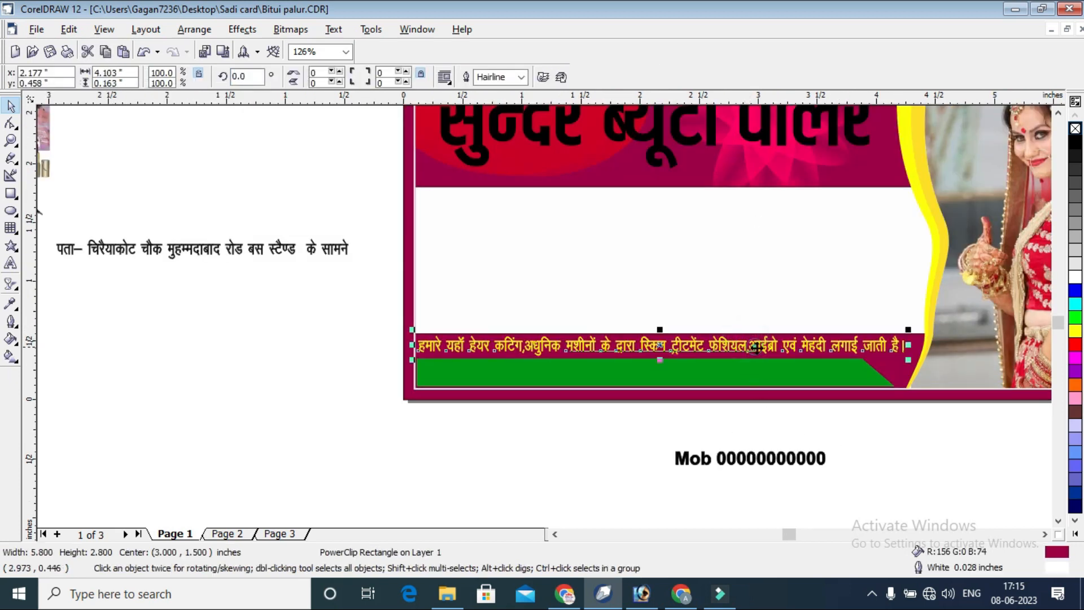
{"action": "left_click", "coordinate": [771, 346]}
{"action": "left_click", "coordinate": [776, 405]}
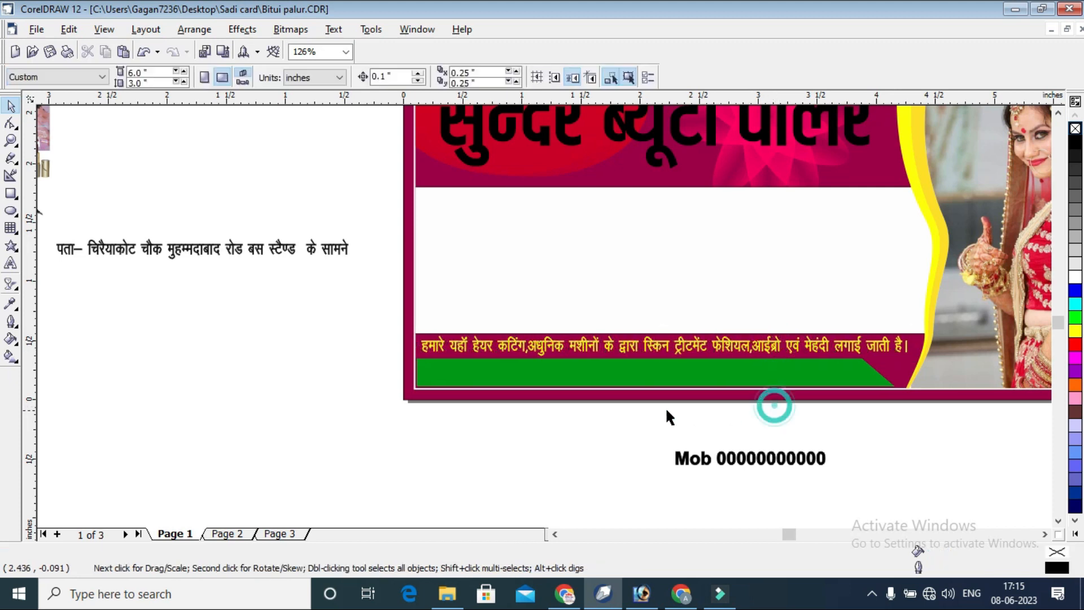
Move the Hindi address line from beside the card onto the green bar.
{"action": "scroll", "coordinate": [657, 426], "scroll_direction": "down", "scroll_amount": 1}
{"action": "left_click", "coordinate": [285, 286]}
{"action": "left_click_drag", "start_coordinate": [299, 280], "coordinate": [624, 395]}
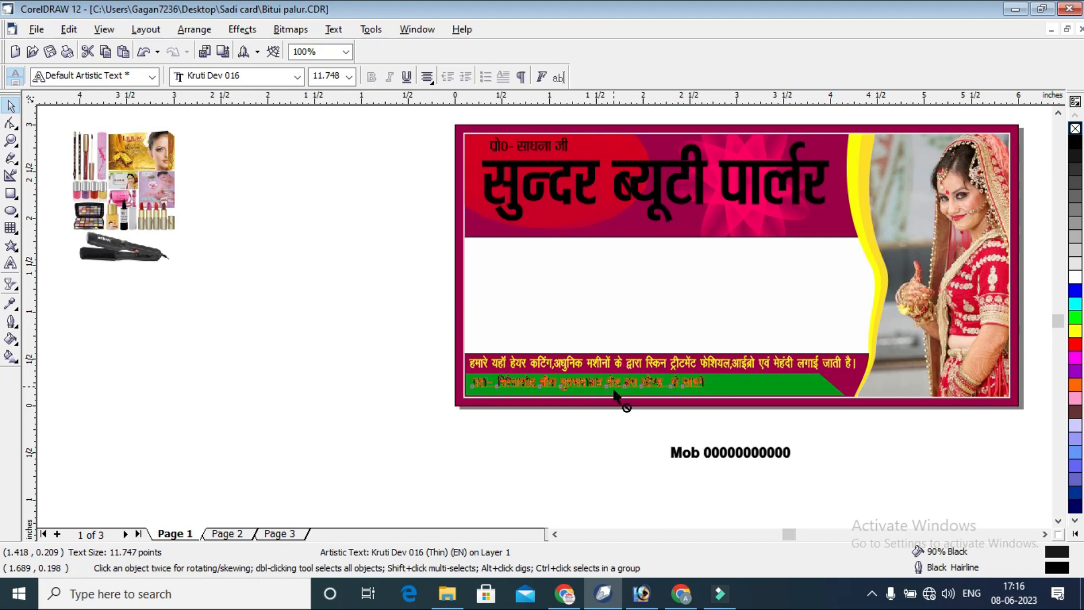
{"action": "left_click", "coordinate": [644, 429]}
Move the cosmetics product picture onto the white band's left end, centered at about 0.648, 1.091 inches.
{"action": "scroll", "coordinate": [652, 430], "scroll_direction": "down", "scroll_amount": 1}
{"action": "left_click_drag", "start_coordinate": [175, 205], "coordinate": [527, 301]}
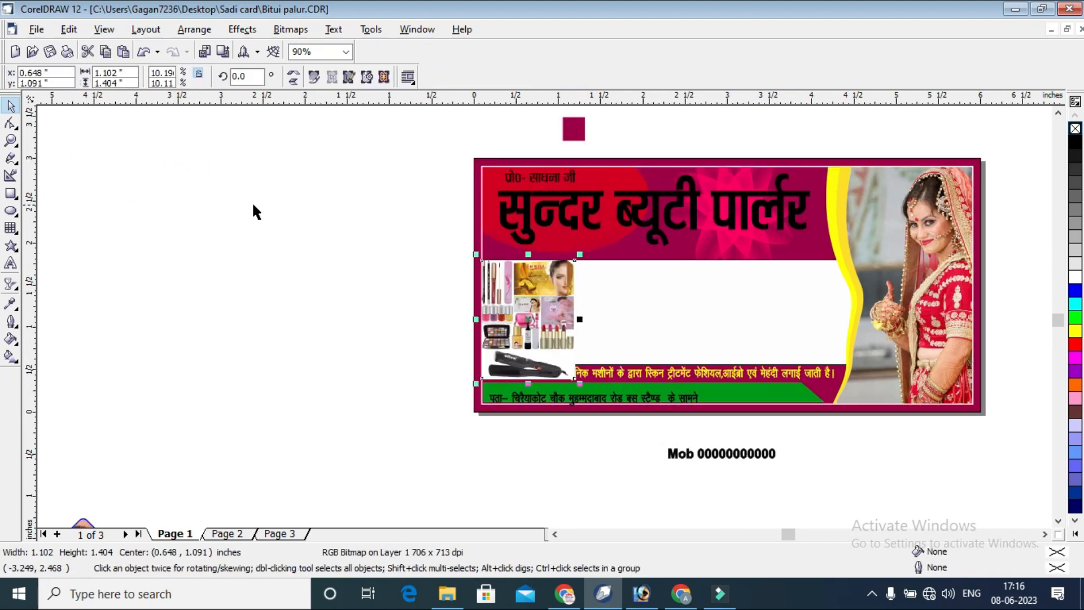
Stretch the white band inside the card's PowerClip upward and slightly downward to a height of about 1.412 inches, then finish editing the contents.
{"action": "left_click", "coordinate": [11, 141]}
{"action": "left_click_drag", "start_coordinate": [441, 155], "coordinate": [965, 427]}
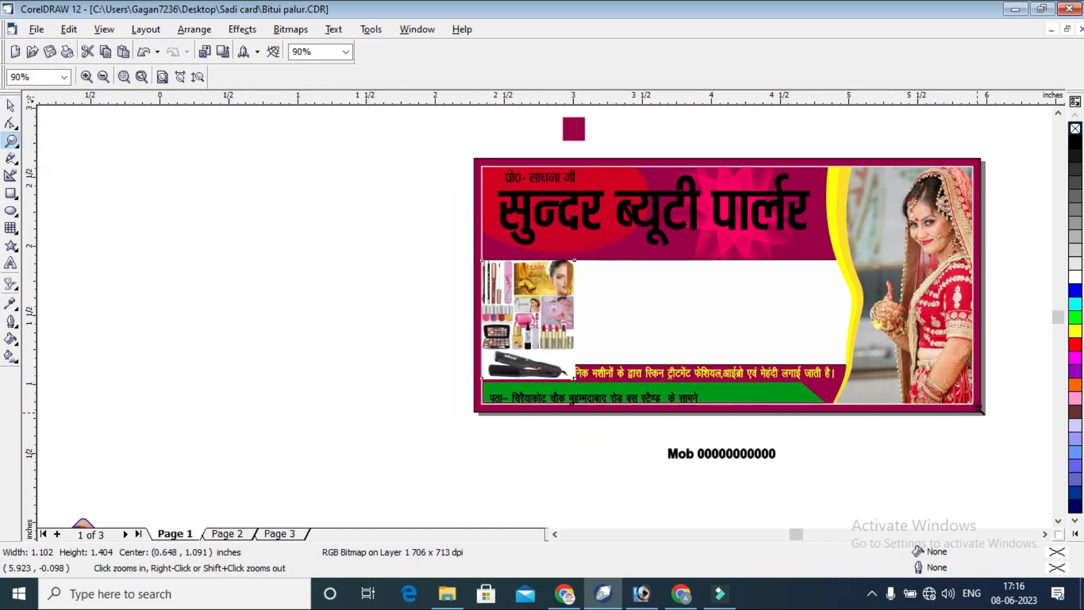
{"action": "left_click", "coordinate": [11, 105]}
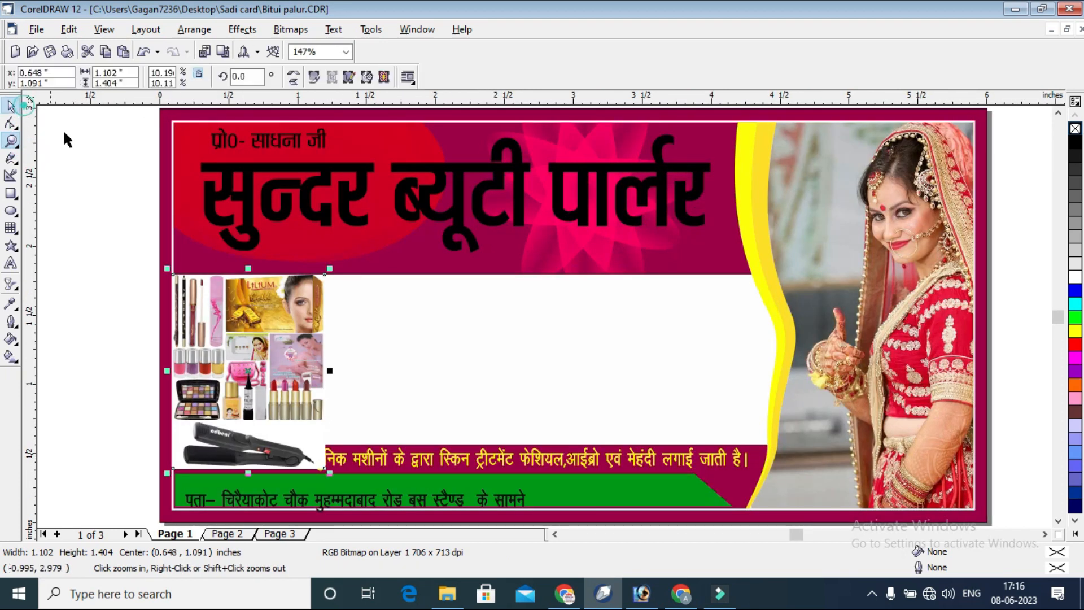
{"action": "left_click", "coordinate": [500, 275]}
{"action": "right_click", "coordinate": [500, 276]}
{"action": "left_click", "coordinate": [547, 276]}
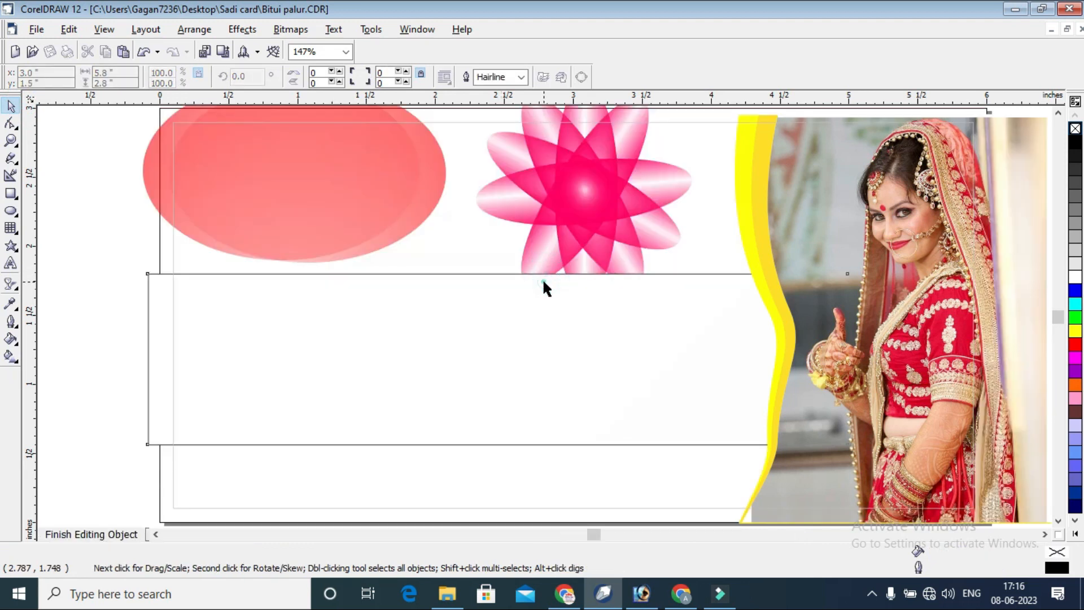
{"action": "left_click_drag", "start_coordinate": [499, 266], "coordinate": [499, 243]}
{"action": "left_click_drag", "start_coordinate": [548, 344], "coordinate": [552, 357]}
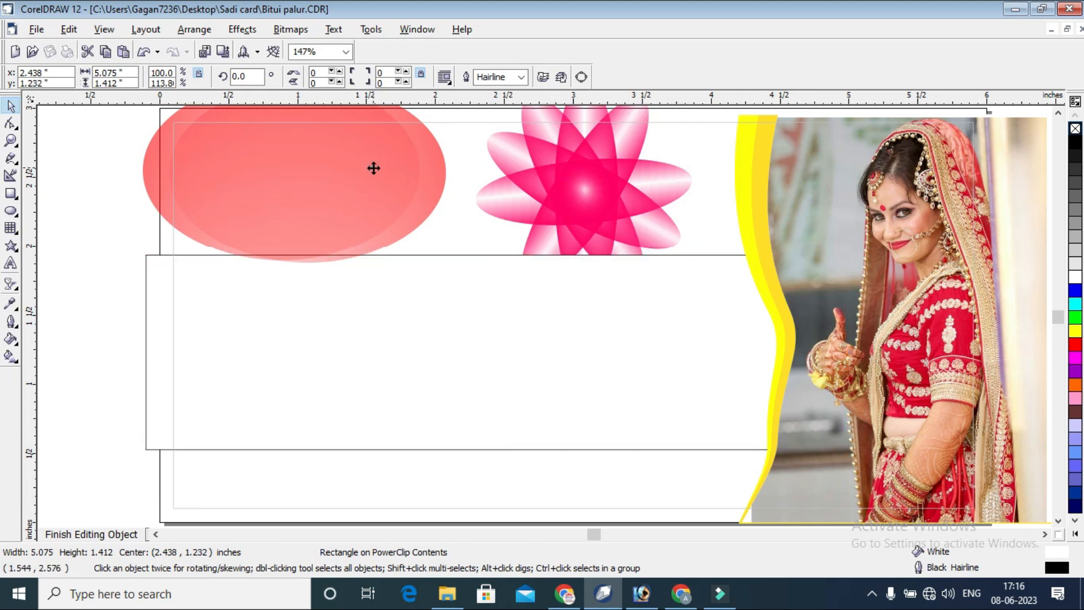
{"action": "left_click", "coordinate": [374, 168]}
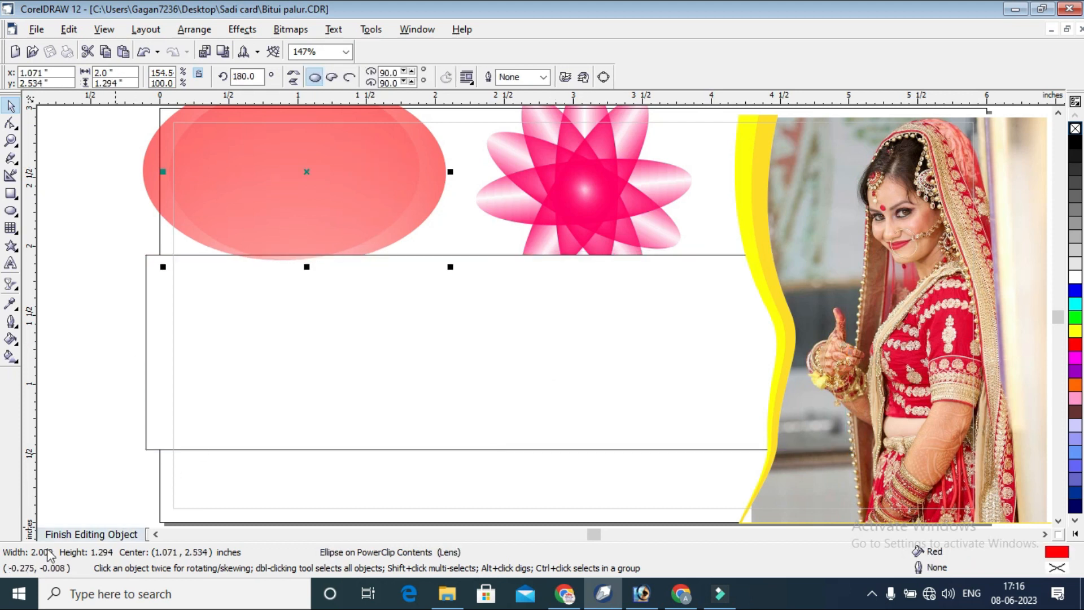
{"action": "left_click", "coordinate": [79, 534]}
Move the cosmetics product picture up on the white band, centered at about 0.665, 1.24 inches.
{"action": "left_click", "coordinate": [84, 272]}
{"action": "left_click", "coordinate": [279, 319]}
{"action": "left_click_drag", "start_coordinate": [278, 319], "coordinate": [277, 310]}
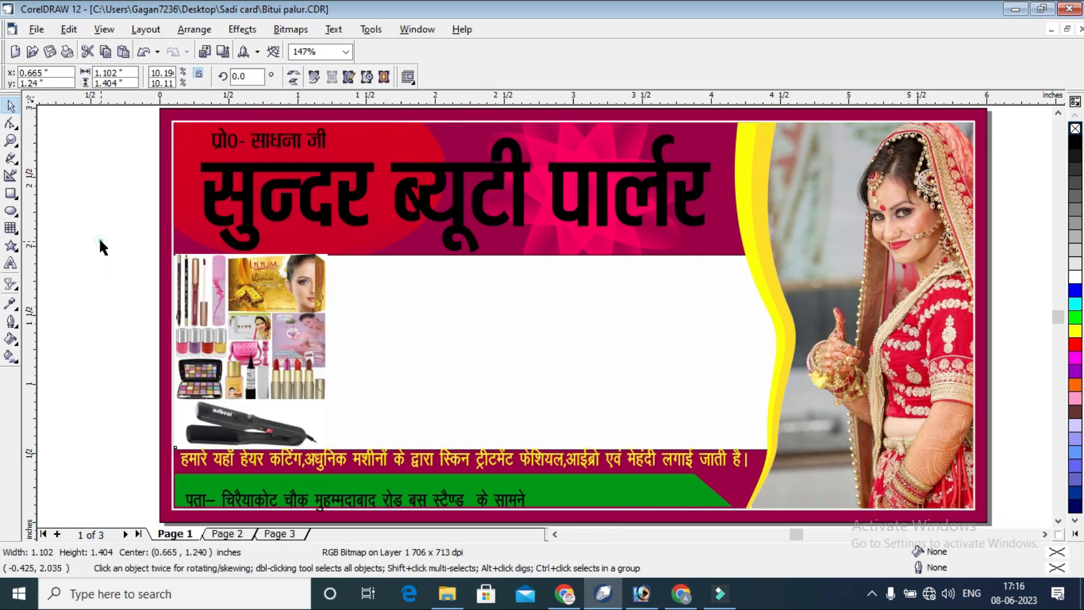
{"action": "left_click", "coordinate": [101, 247]}
Examine the diamond-framed makeup photos lying outside the card, selecting individual frames to see how they are built.
{"action": "scroll", "coordinate": [438, 358], "scroll_direction": "down", "scroll_amount": 2}
{"action": "left_click", "coordinate": [218, 379]}
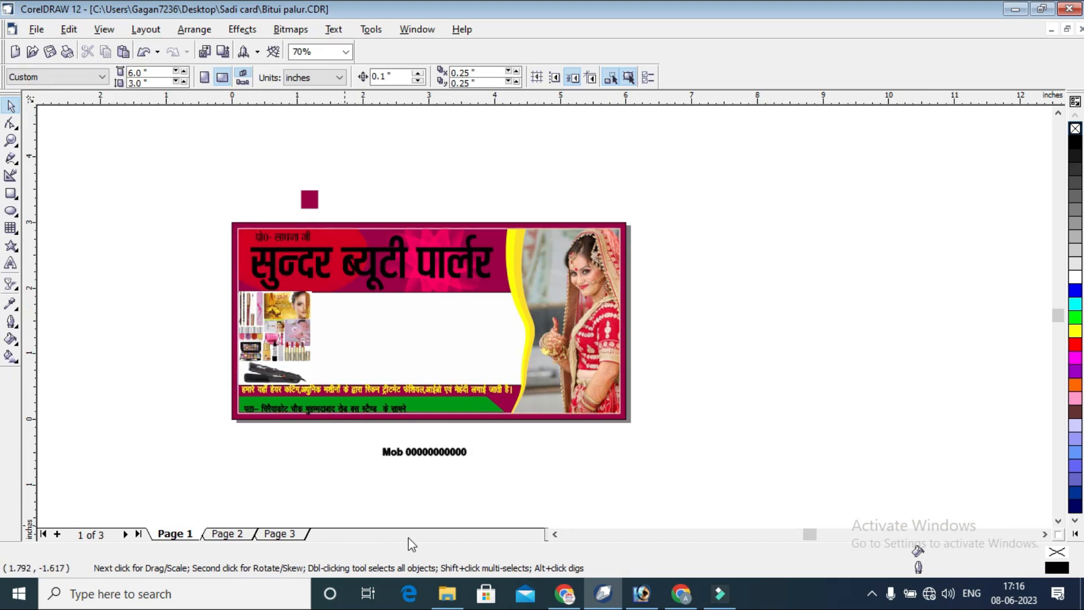
{"action": "left_click", "coordinate": [555, 535]}
{"action": "left_click", "coordinate": [225, 469]}
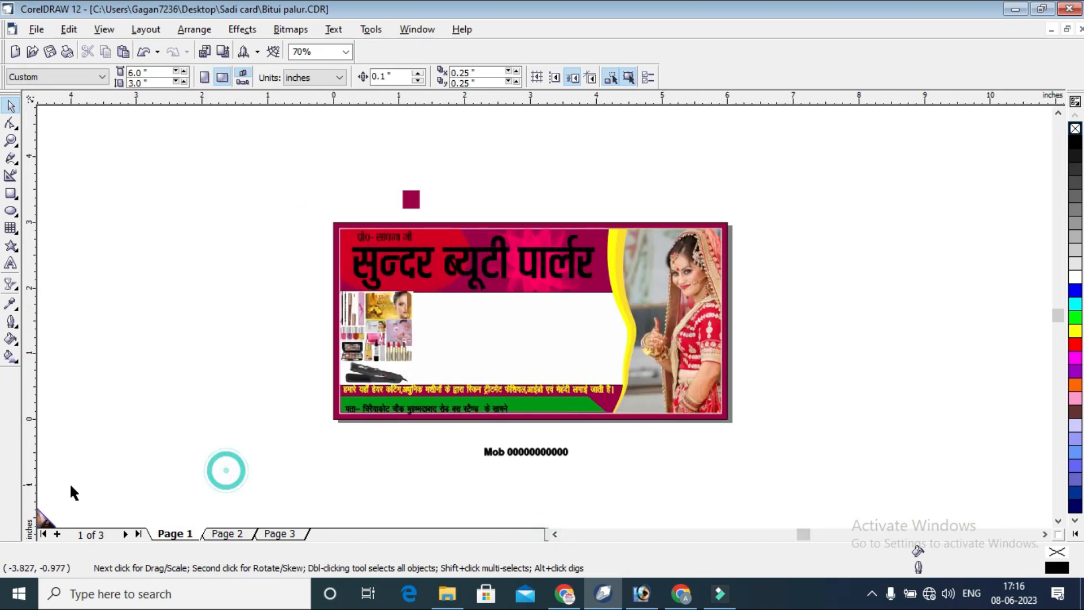
{"action": "left_click", "coordinate": [11, 141]}
{"action": "scroll", "coordinate": [203, 389], "scroll_direction": "down", "scroll_amount": 1}
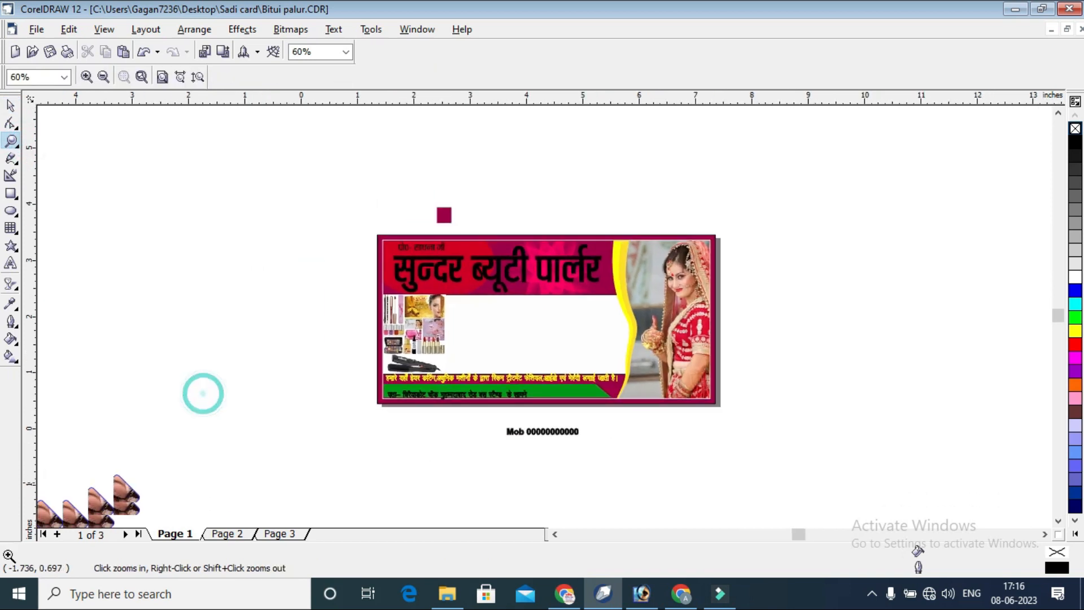
{"action": "scroll", "coordinate": [204, 449], "scroll_direction": "up", "scroll_amount": 2}
{"action": "scroll", "coordinate": [361, 390], "scroll_direction": "up", "scroll_amount": 1}
{"action": "scroll", "coordinate": [360, 389], "scroll_direction": "down", "scroll_amount": 3}
{"action": "left_click_drag", "start_coordinate": [299, 265], "coordinate": [698, 477]}
{"action": "left_click", "coordinate": [12, 106]}
{"action": "left_click", "coordinate": [546, 171]}
{"action": "left_click", "coordinate": [722, 292]}
{"action": "left_click", "coordinate": [883, 248]}
{"action": "left_click", "coordinate": [710, 275]}
{"action": "left_click", "coordinate": [819, 223]}
{"action": "left_click", "coordinate": [704, 310]}
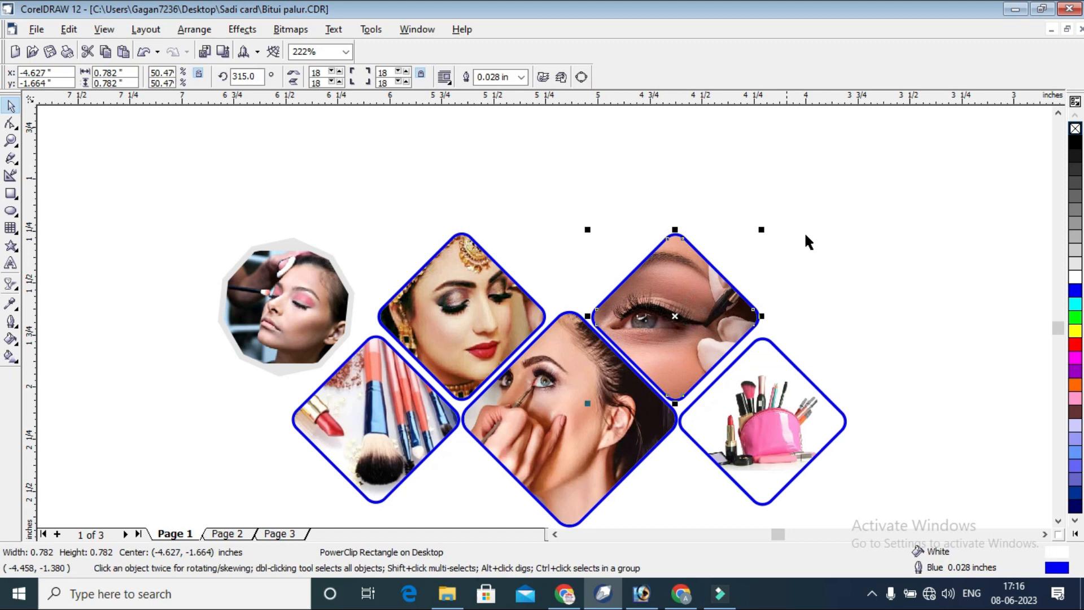
{"action": "left_click", "coordinate": [895, 208]}
Draw a practice square about 0.988 inches wide beside the makeup photos, rotate it to 315 degrees and move it into empty space.
{"action": "left_click", "coordinate": [13, 193]}
{"action": "mouse_move", "coordinate": [731, 186]}
{"action": "left_mouse_down"}
{"action": "mouse_move", "coordinate": [1004, 399]}
{"action": "mouse_move", "coordinate": [937, 282]}
{"action": "left_mouse_up"}
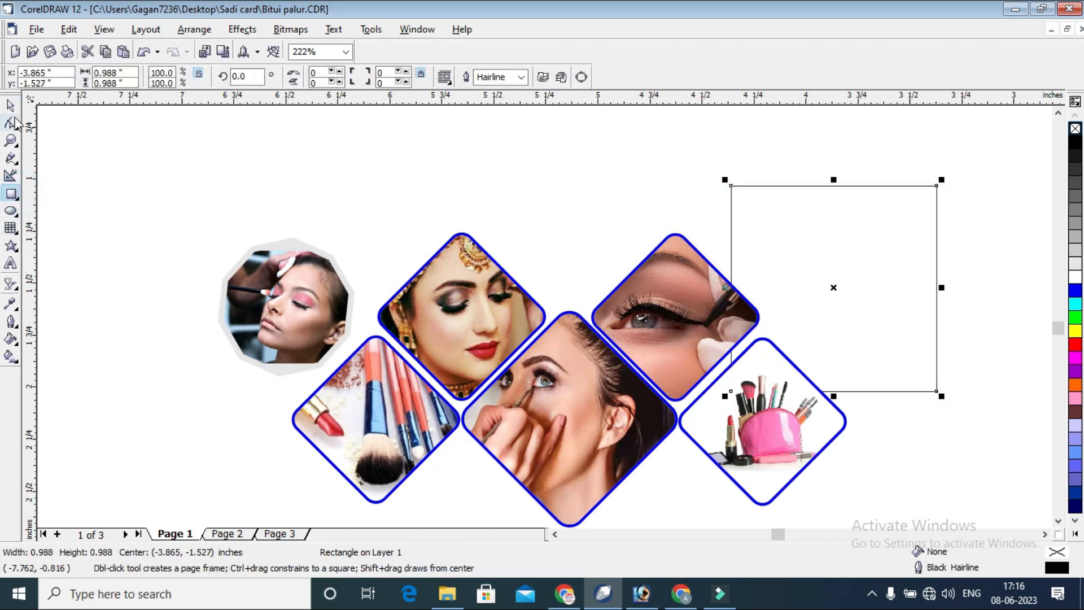
{"action": "left_click", "coordinate": [10, 105]}
{"action": "left_click", "coordinate": [822, 233]}
{"action": "left_click_drag", "start_coordinate": [935, 180], "coordinate": [985, 282]}
{"action": "left_click", "coordinate": [1045, 534]}
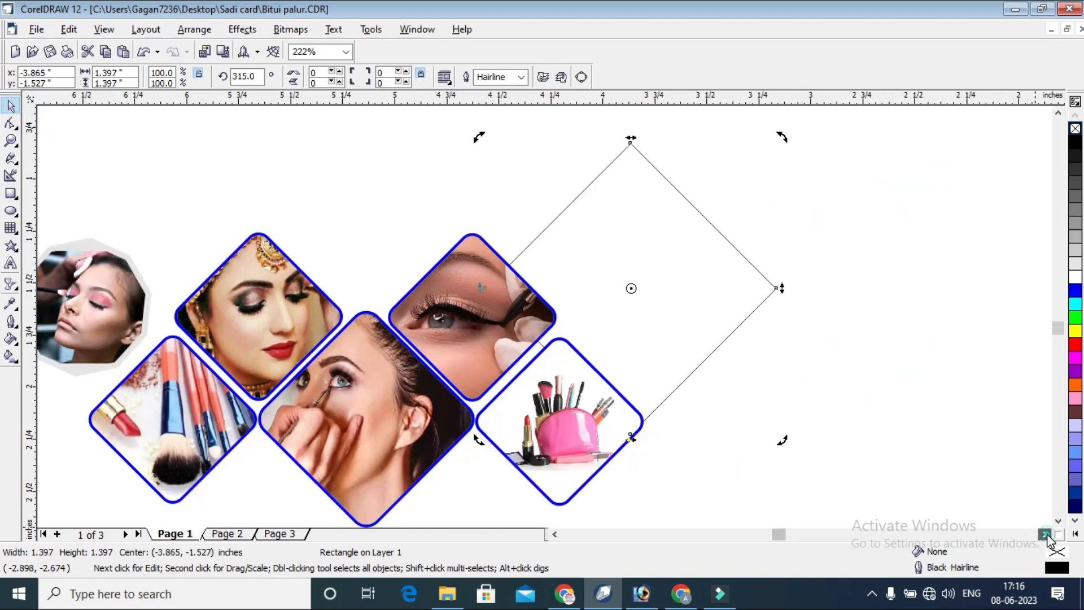
{"action": "left_click_drag", "start_coordinate": [591, 251], "coordinate": [774, 259]}
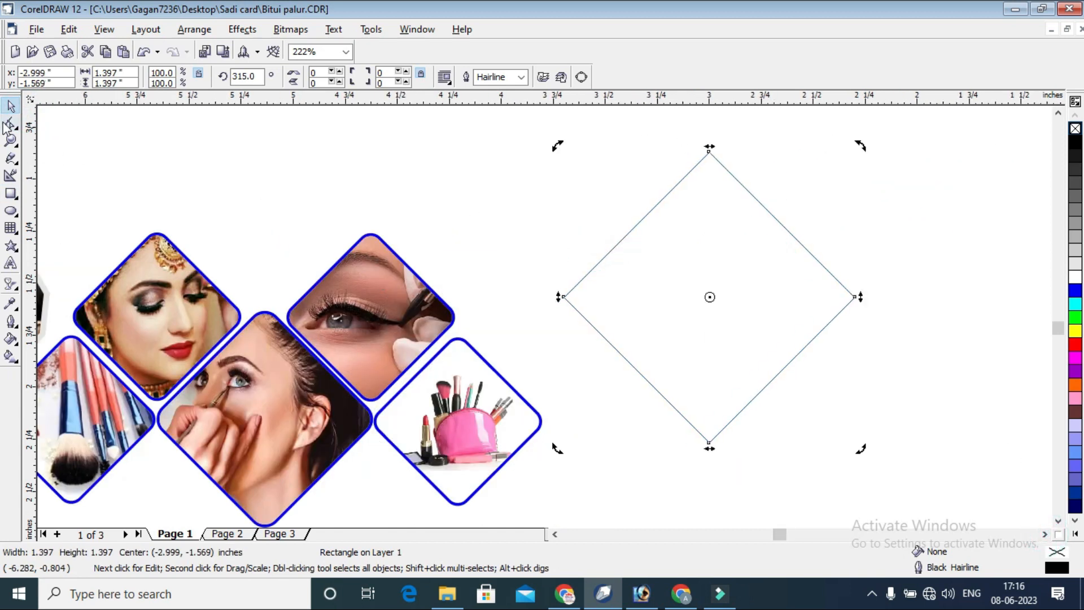
Round all corners of the practice diamond to about 21.
{"action": "left_click", "coordinate": [699, 191]}
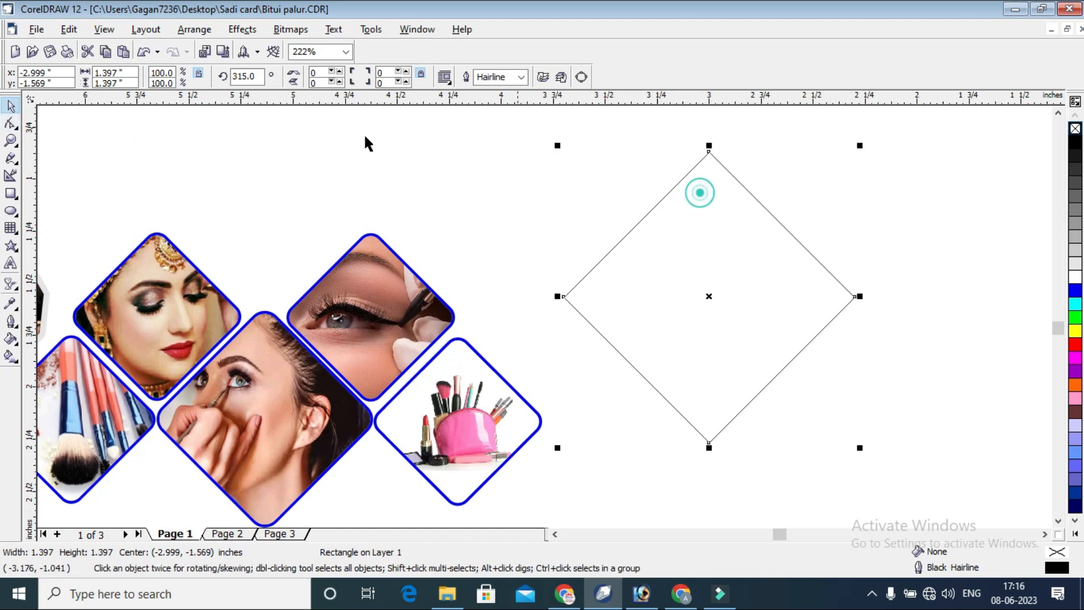
{"action": "left_click", "coordinate": [10, 124]}
{"action": "left_click_drag", "start_coordinate": [709, 152], "coordinate": [716, 169]}
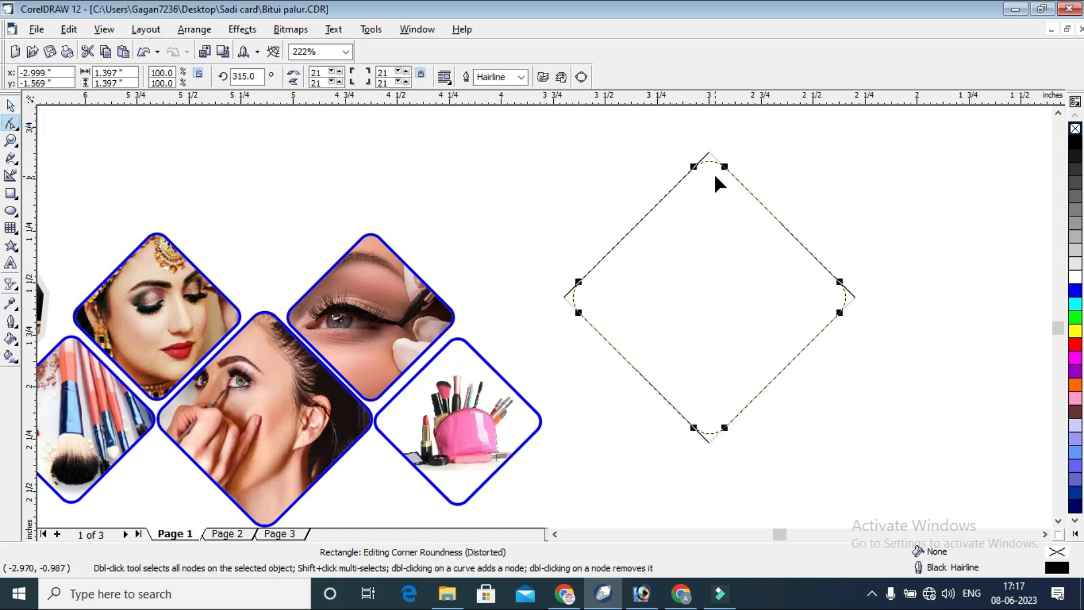
Delete the practice shapes from the empty area beside the makeup photos.
{"action": "left_click", "coordinate": [13, 106]}
{"action": "left_click", "coordinate": [651, 184]}
{"action": "left_click", "coordinate": [428, 247]}
{"action": "left_click", "coordinate": [411, 300]}
{"action": "left_click", "coordinate": [722, 280]}
{"action": "left_click_drag", "start_coordinate": [772, 307], "coordinate": [620, 469]}
{"action": "key", "text": "Delete"}
{"action": "left_click", "coordinate": [709, 268]}
{"action": "key", "text": "Delete"}
{"action": "left_click", "coordinate": [583, 196]}
{"action": "key", "text": "Delete"}
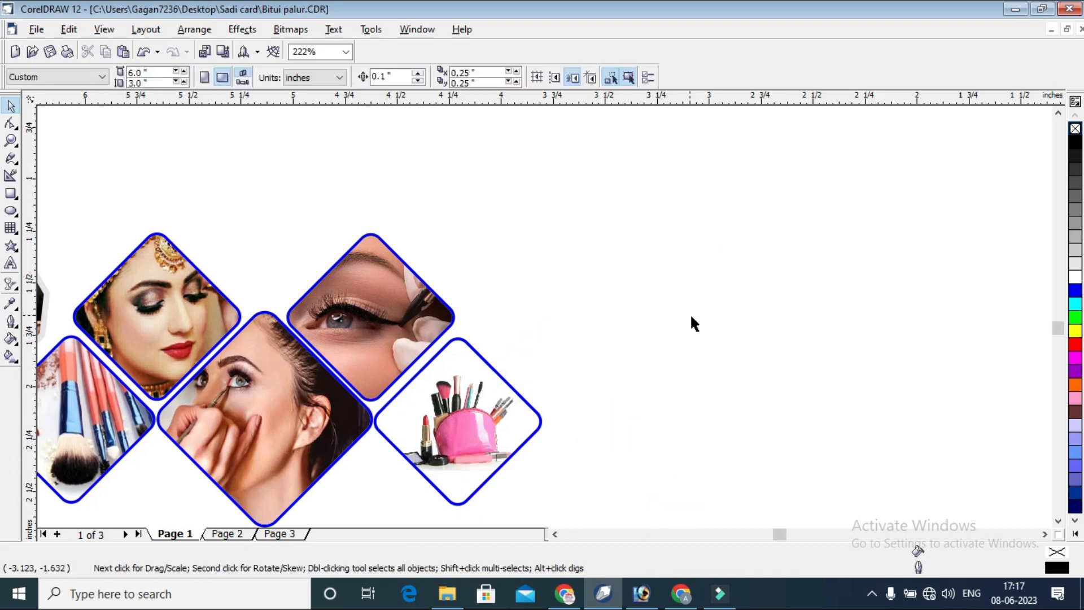
Group the makeup photos and move the group onto the card's white band, centered at about 2.898, 1.244 inches.
{"action": "scroll", "coordinate": [688, 333], "scroll_direction": "down", "scroll_amount": 3}
{"action": "left_click_drag", "start_coordinate": [318, 273], "coordinate": [727, 432]}
{"action": "key", "text": "ctrl+g"}
{"action": "left_click_drag", "start_coordinate": [531, 337], "coordinate": [858, 195]}
{"action": "scroll", "coordinate": [858, 309], "scroll_direction": "down", "scroll_amount": 1}
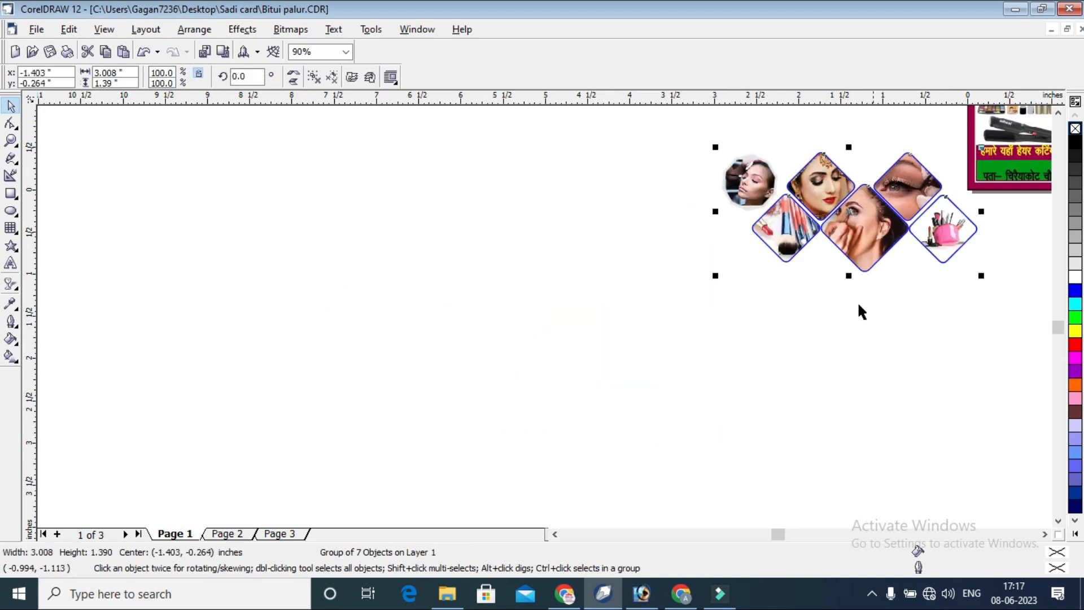
{"action": "left_click", "coordinate": [1045, 534]}
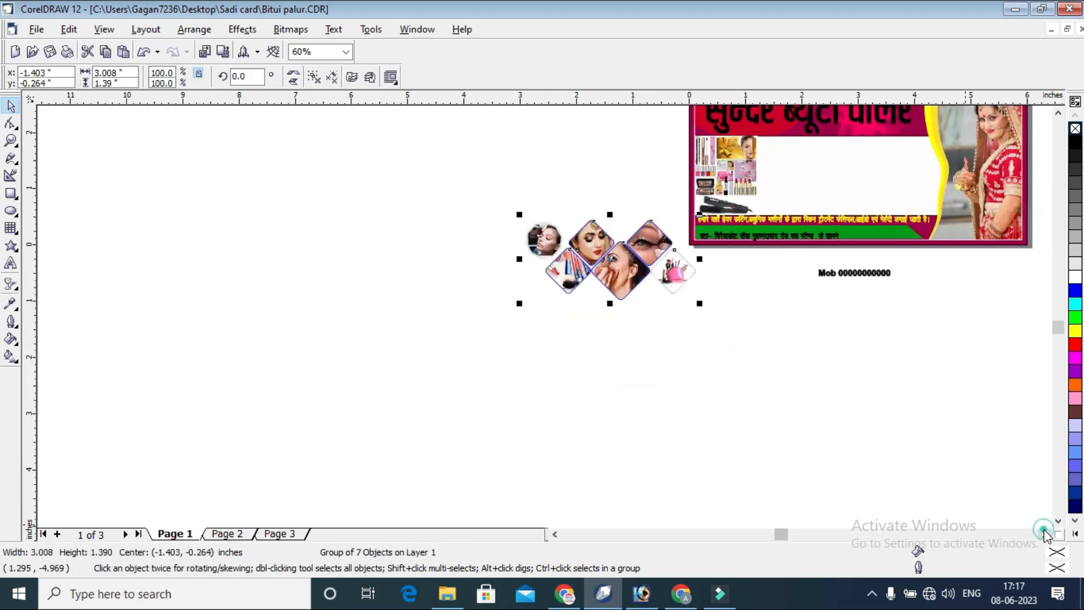
{"action": "left_click_drag", "start_coordinate": [543, 273], "coordinate": [768, 195]}
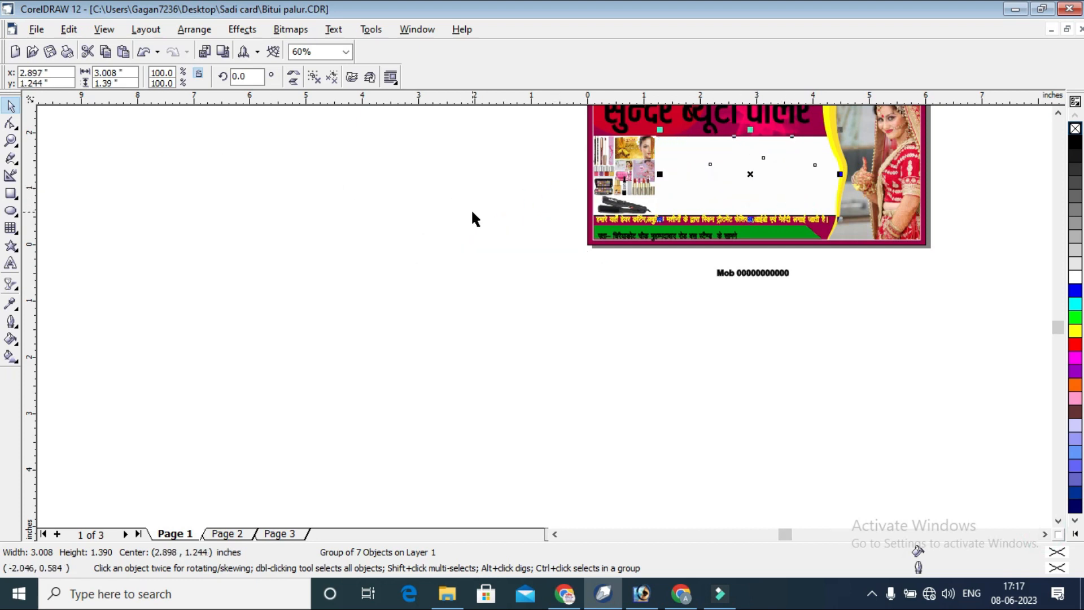
Nudge the yellow services line down to about 0.369 inches vertically, and lower the green bar's top edge to clear it.
{"action": "left_click", "coordinate": [10, 141]}
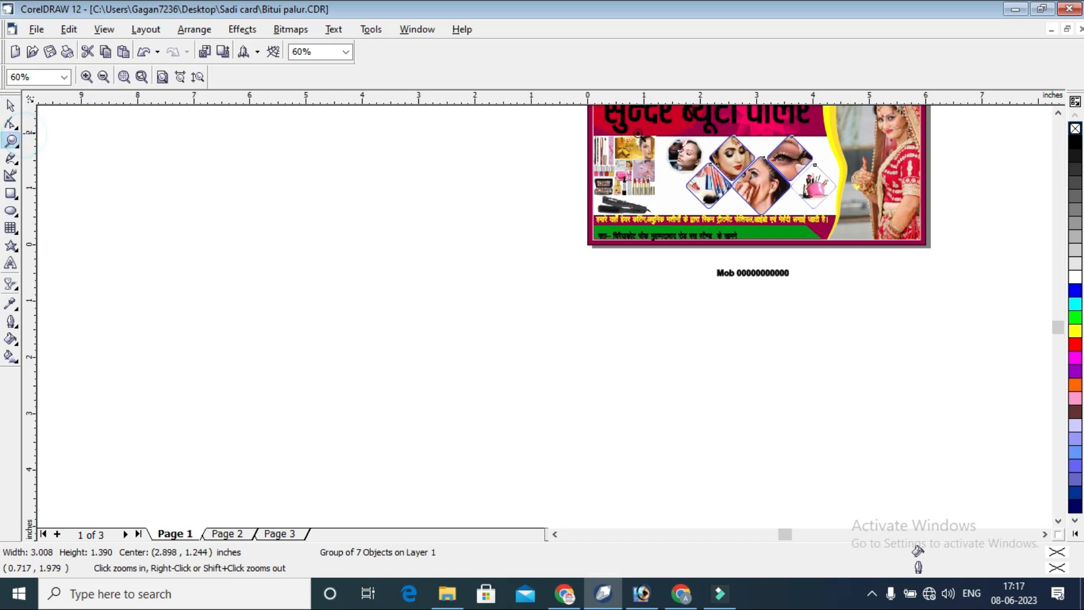
{"action": "left_click_drag", "start_coordinate": [874, 262], "coordinate": [874, 263]}
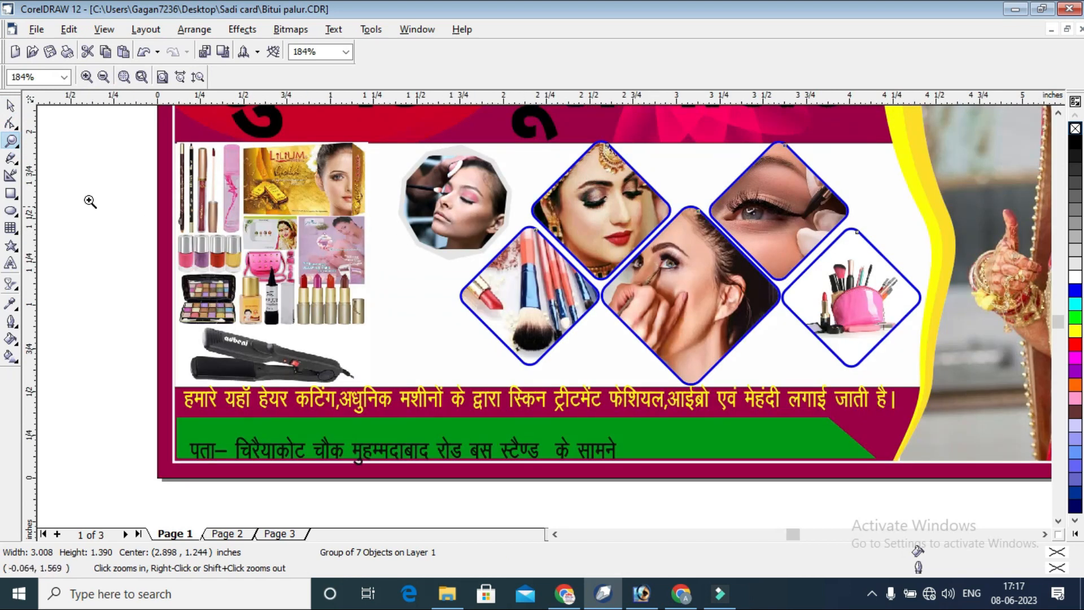
{"action": "left_click", "coordinate": [12, 105]}
{"action": "left_click", "coordinate": [729, 398]}
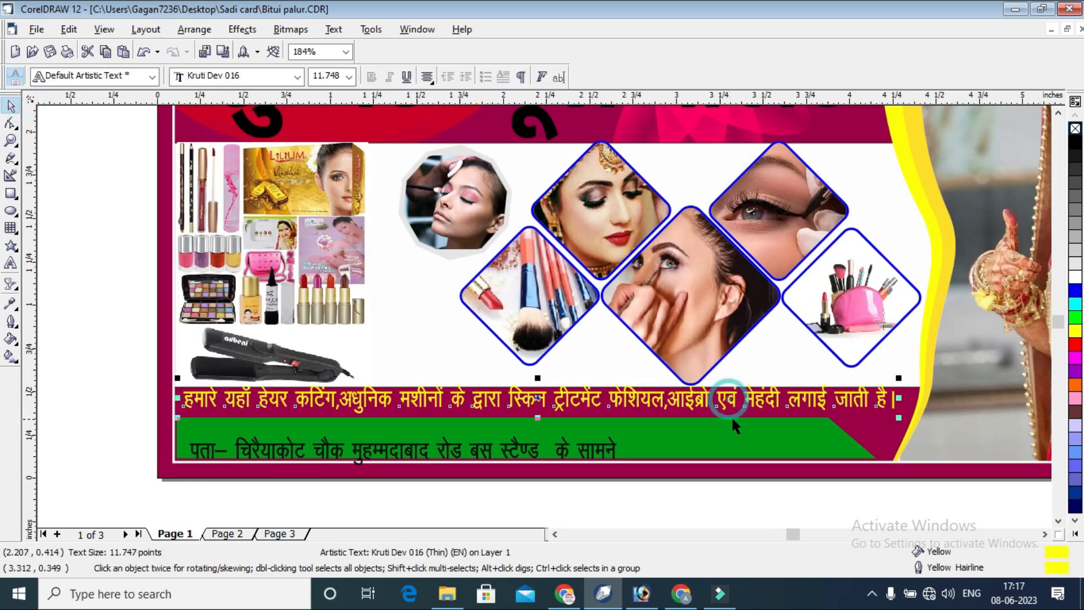
{"action": "key", "text": "Down"}
{"action": "key", "text": "Down"}
{"action": "key", "text": "Down"}
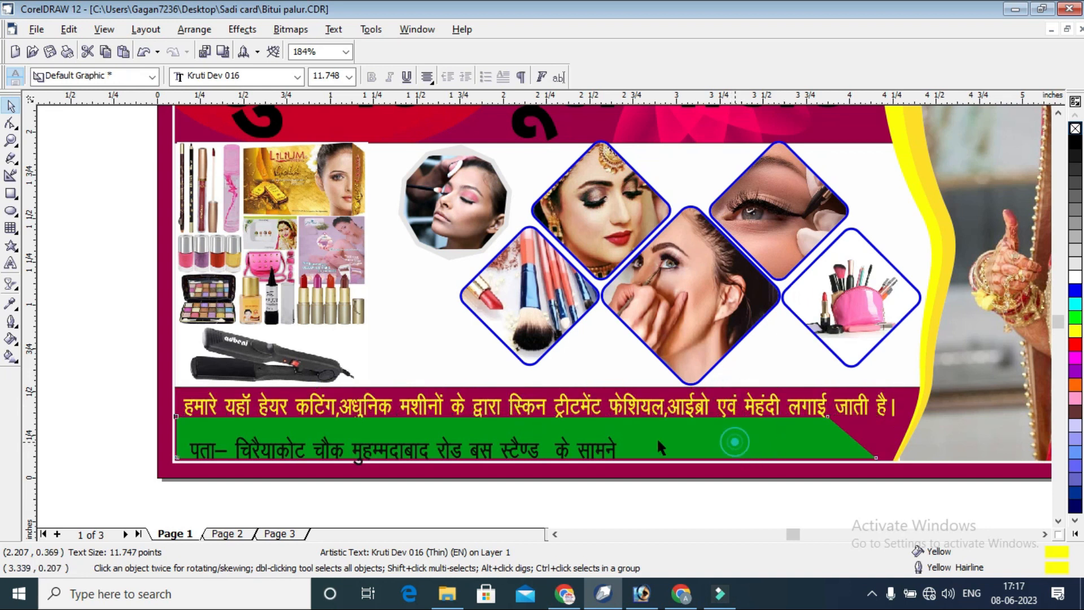
{"action": "left_click", "coordinate": [734, 445]}
{"action": "left_click_drag", "start_coordinate": [525, 410], "coordinate": [525, 420]}
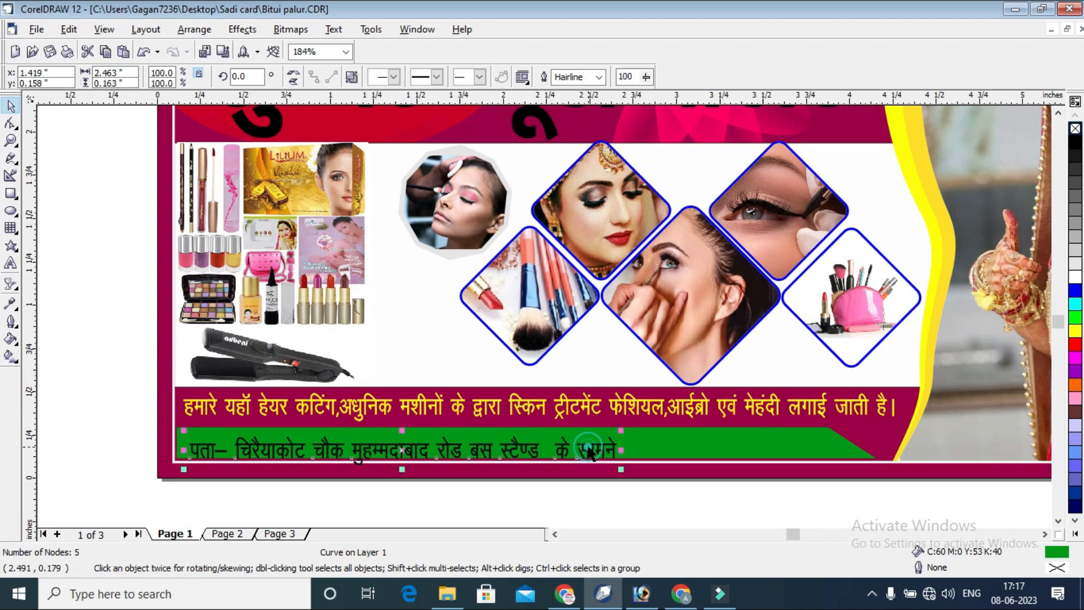
Move the Hindi address line up slightly to sit within the green bar and color its text white.
{"action": "left_click", "coordinate": [587, 446]}
{"action": "left_click_drag", "start_coordinate": [588, 441], "coordinate": [587, 438]}
{"action": "left_click", "coordinate": [1076, 279]}
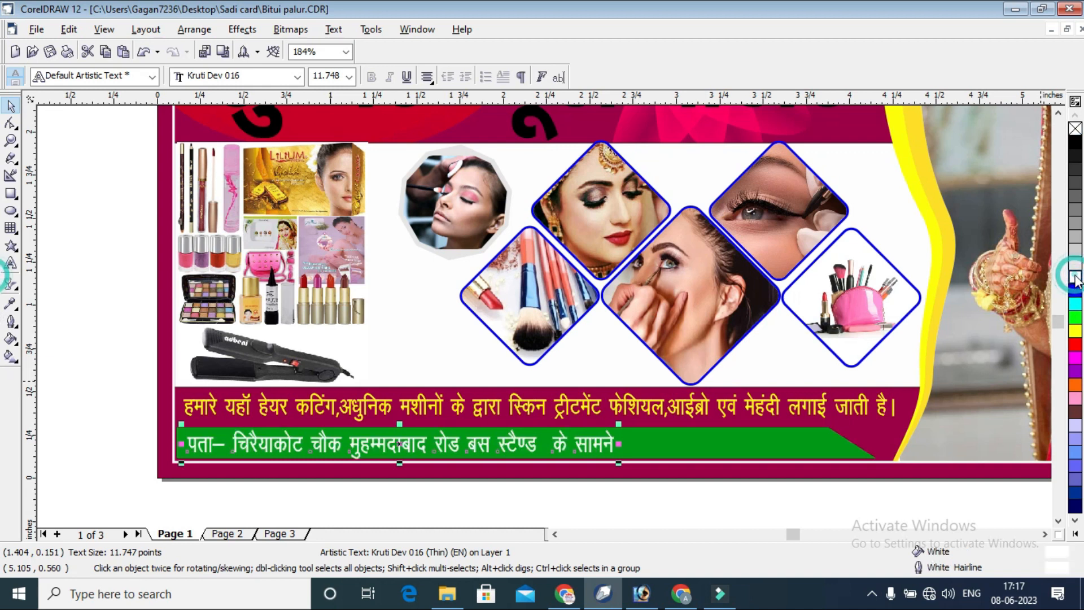
{"action": "left_click", "coordinate": [806, 483]}
Move the mobile number text from below the card onto the green bar's right end, beside the address line.
{"action": "scroll", "coordinate": [802, 480], "scroll_direction": "down", "scroll_amount": 2}
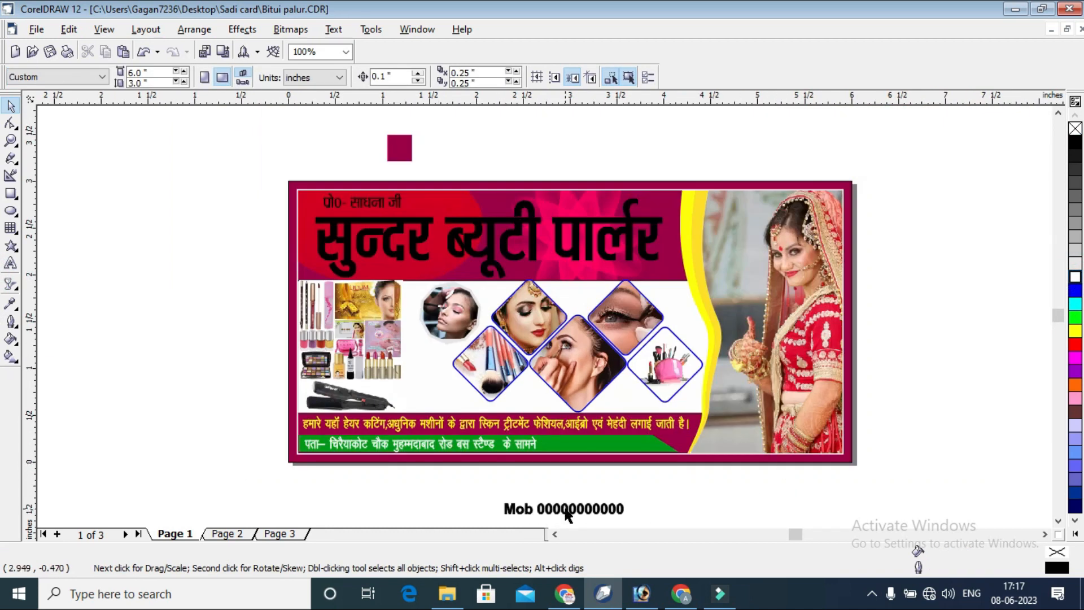
{"action": "left_click_drag", "start_coordinate": [566, 514], "coordinate": [604, 456]}
{"action": "left_click", "coordinate": [697, 488]}
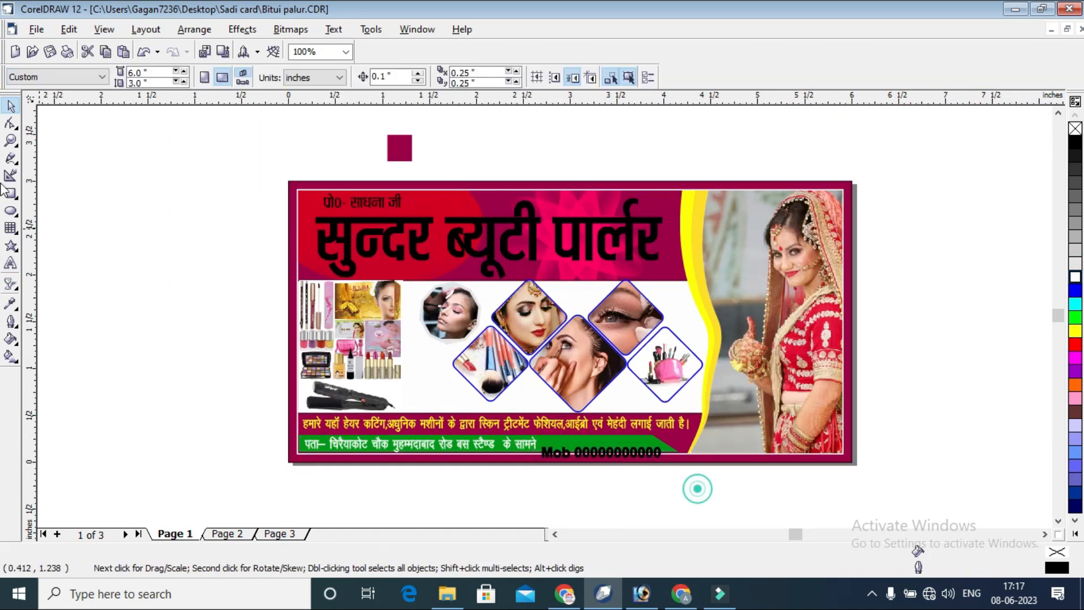
Draw a rectangle of about 1.222 by 0.134 inches on the green bar over the mobile number text.
{"action": "left_click", "coordinate": [11, 140]}
{"action": "left_click_drag", "start_coordinate": [502, 406], "coordinate": [728, 476]}
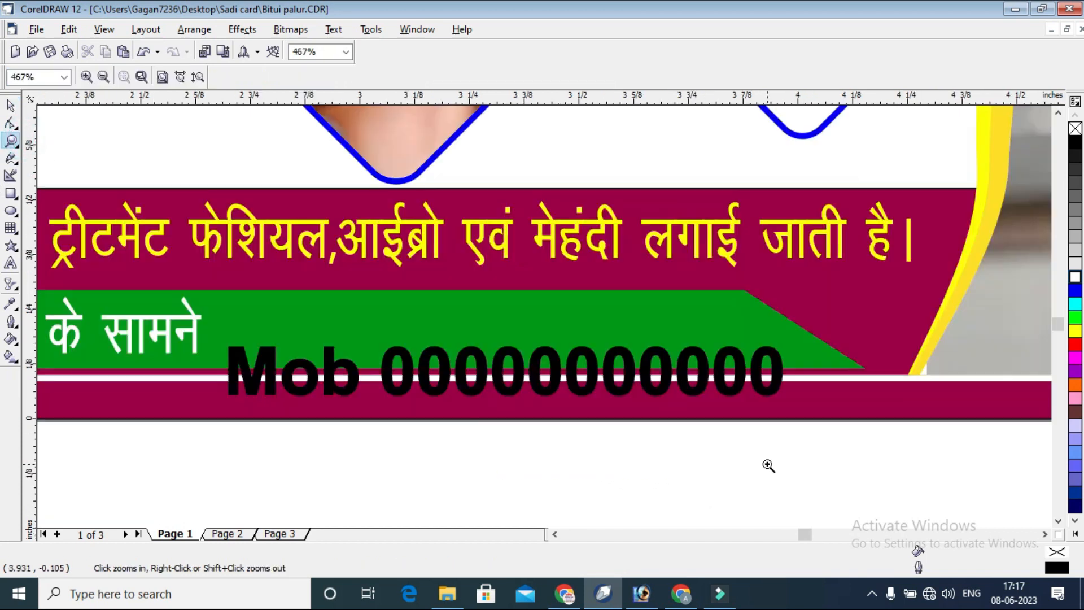
{"action": "left_click", "coordinate": [11, 211]}
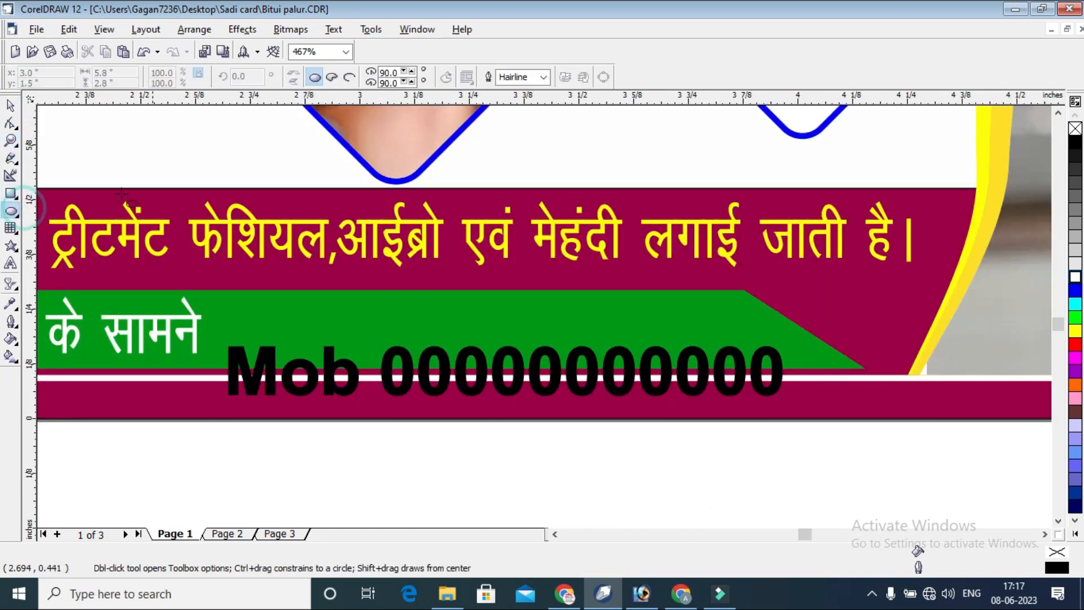
{"action": "left_click", "coordinate": [11, 192]}
{"action": "mouse_move", "coordinate": [250, 289]}
{"action": "left_mouse_down"}
{"action": "mouse_move", "coordinate": [748, 345]}
{"action": "mouse_move", "coordinate": [770, 368]}
{"action": "left_mouse_up"}
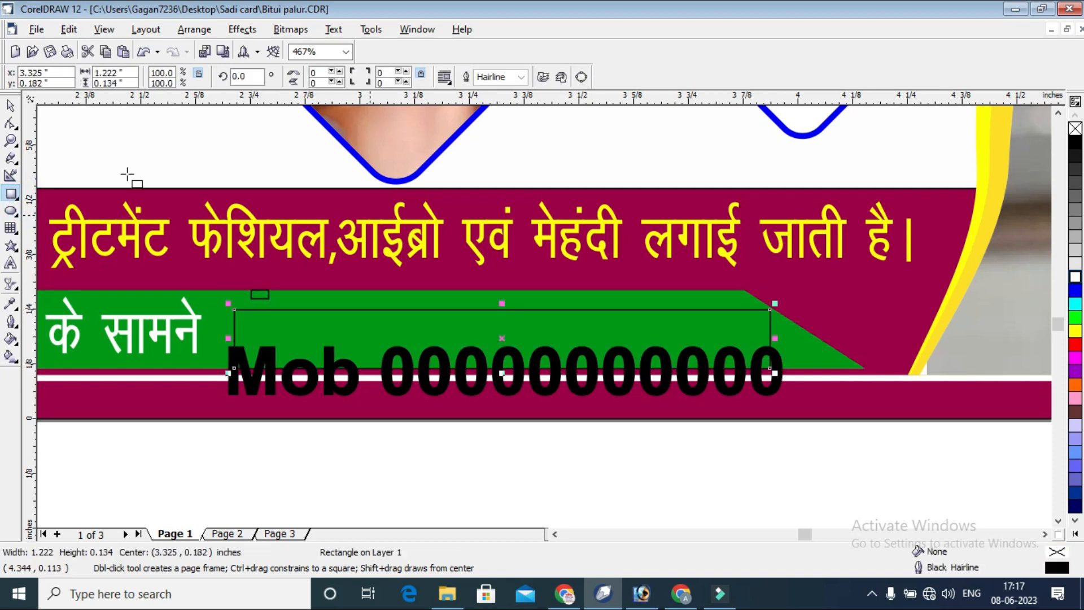
Round the new rectangle's corners fully to 100 and fill it with red.
{"action": "left_click", "coordinate": [10, 123]}
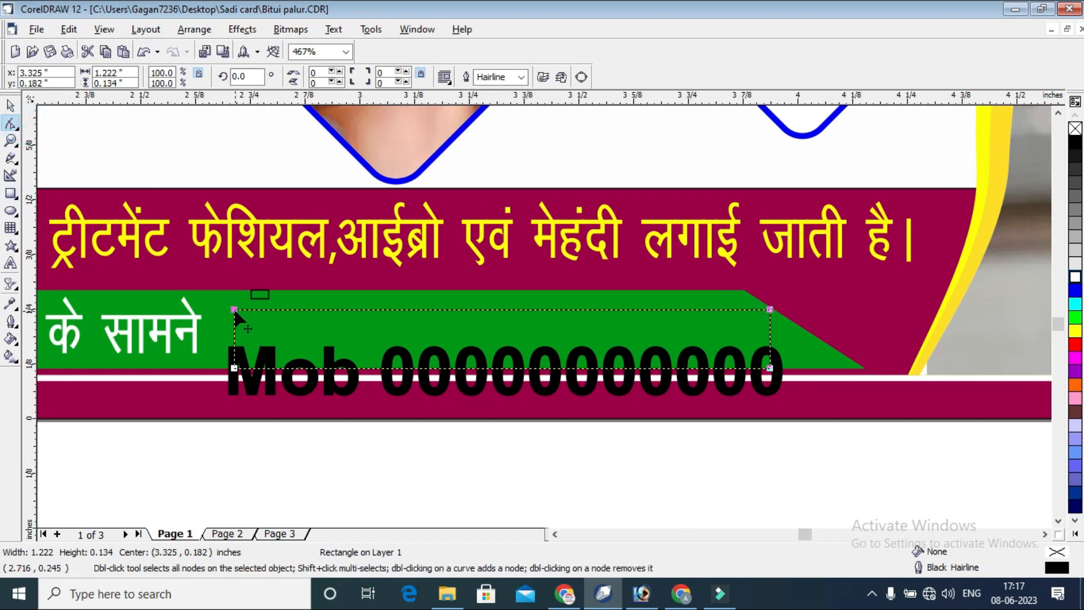
{"action": "left_click_drag", "start_coordinate": [234, 310], "coordinate": [3, 132]}
{"action": "left_click", "coordinate": [11, 105]}
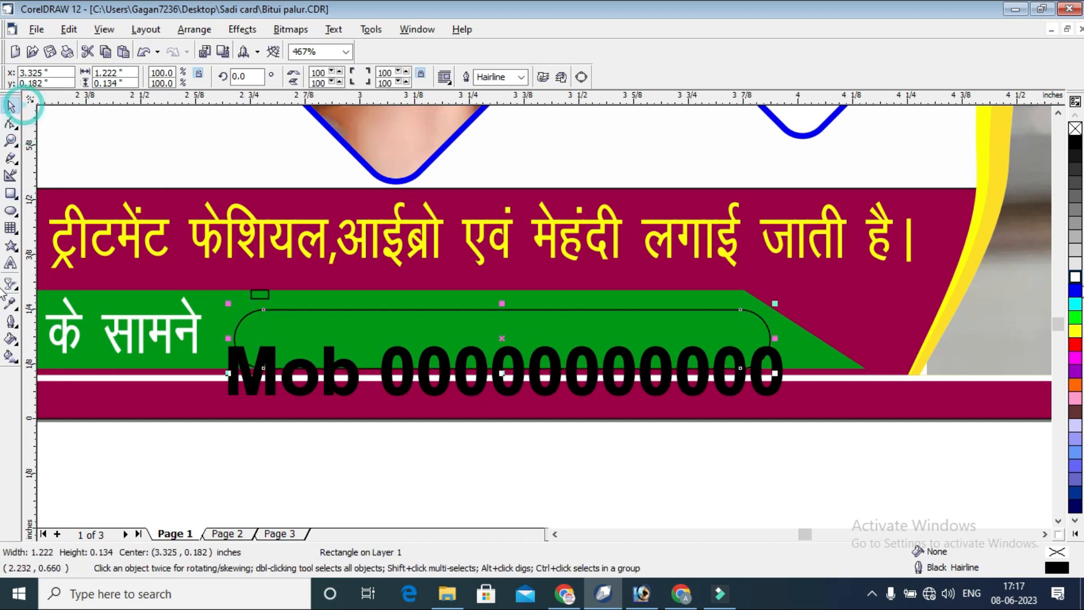
{"action": "left_click", "coordinate": [1074, 345]}
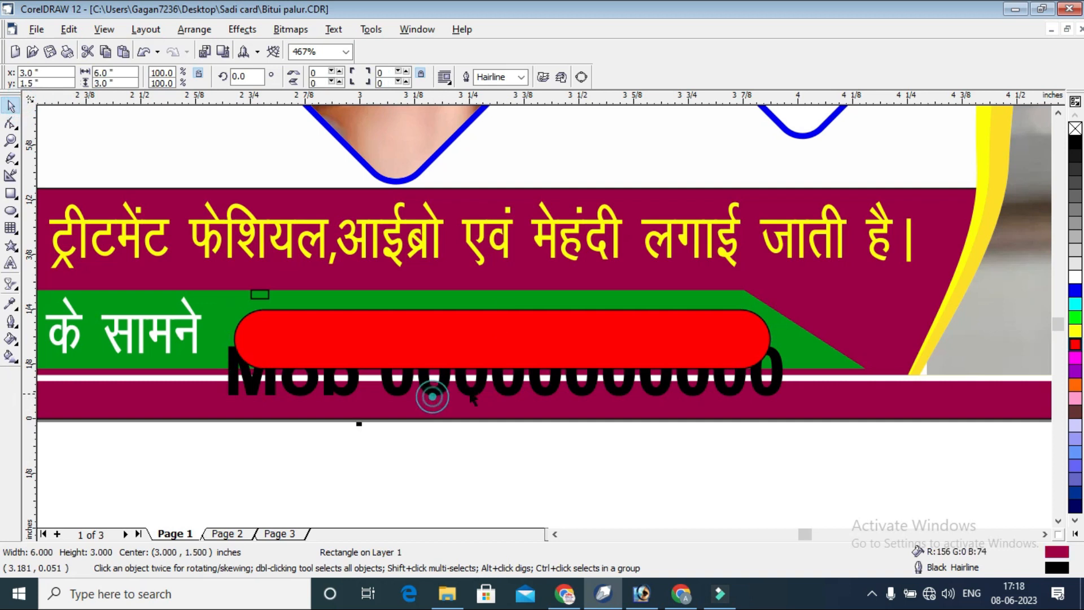
Bring the mobile number text to the front and move the red rounded rectangle up to about 0.21 inches vertically.
{"action": "left_click", "coordinate": [479, 382]}
{"action": "key", "text": "shift+Page_Up"}
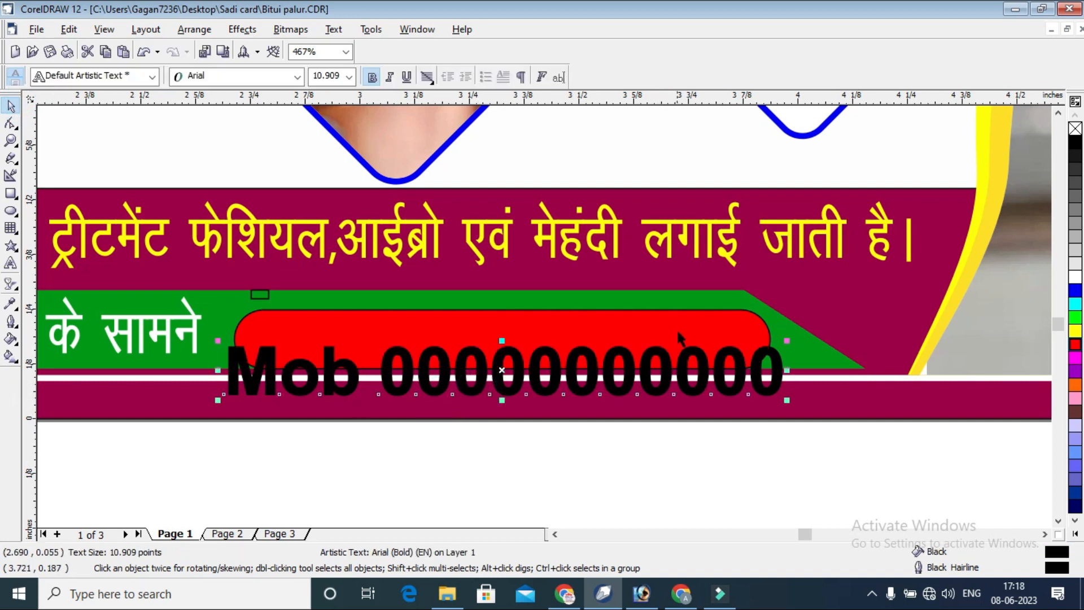
{"action": "left_click_drag", "start_coordinate": [700, 320], "coordinate": [701, 308]}
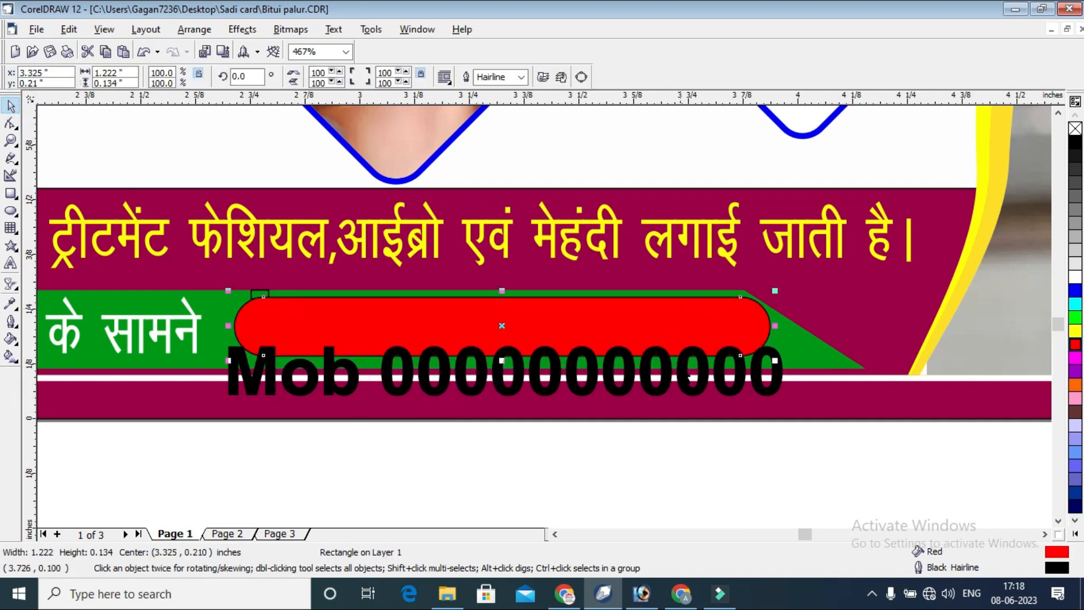
Fit the mobile number text onto the red rounded rectangle at about 10.2 points and stretch the rectangle to about 0.154 inches high.
{"action": "left_click", "coordinate": [691, 363]}
{"action": "left_click", "coordinate": [699, 357]}
{"action": "left_click_drag", "start_coordinate": [704, 363], "coordinate": [709, 326]}
{"action": "left_click_drag", "start_coordinate": [790, 333], "coordinate": [735, 332]}
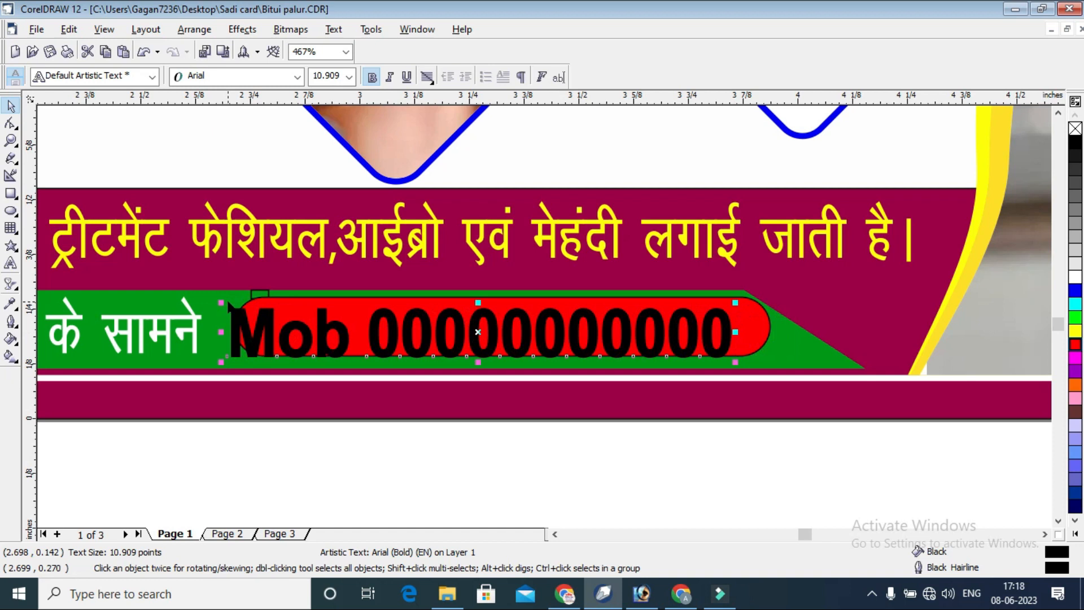
{"action": "left_click_drag", "start_coordinate": [220, 303], "coordinate": [261, 308]}
{"action": "left_click_drag", "start_coordinate": [501, 363], "coordinate": [505, 369]}
Centre the mobile number text inside the red rounded rectangle and fill it with white.
{"action": "left_click", "coordinate": [643, 334]}
{"action": "left_click_drag", "start_coordinate": [646, 327], "coordinate": [657, 326]}
{"action": "left_click", "coordinate": [1074, 276]}
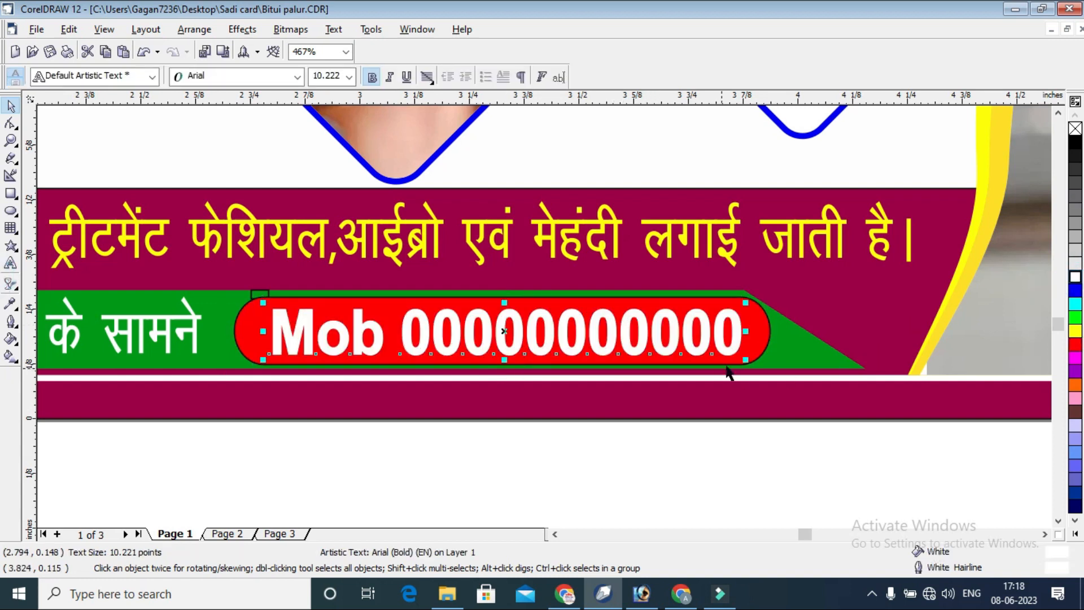
Remove the outline from the red rounded rectangle behind the mobile number.
{"action": "left_click", "coordinate": [764, 329]}
{"action": "right_click", "coordinate": [1074, 128]}
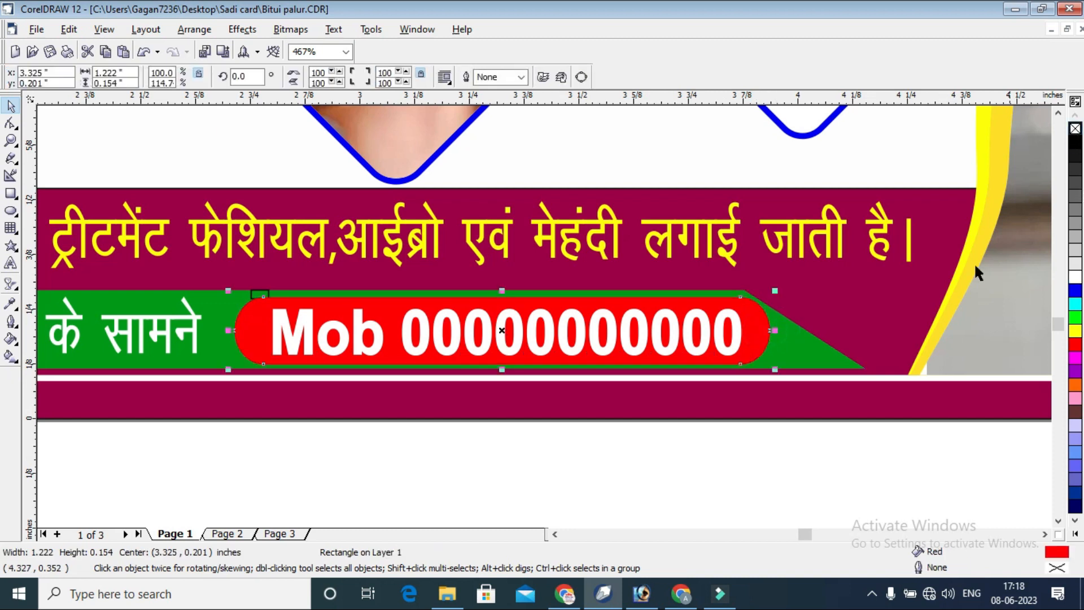
{"action": "left_click", "coordinate": [719, 481]}
{"action": "key", "text": "F4"}
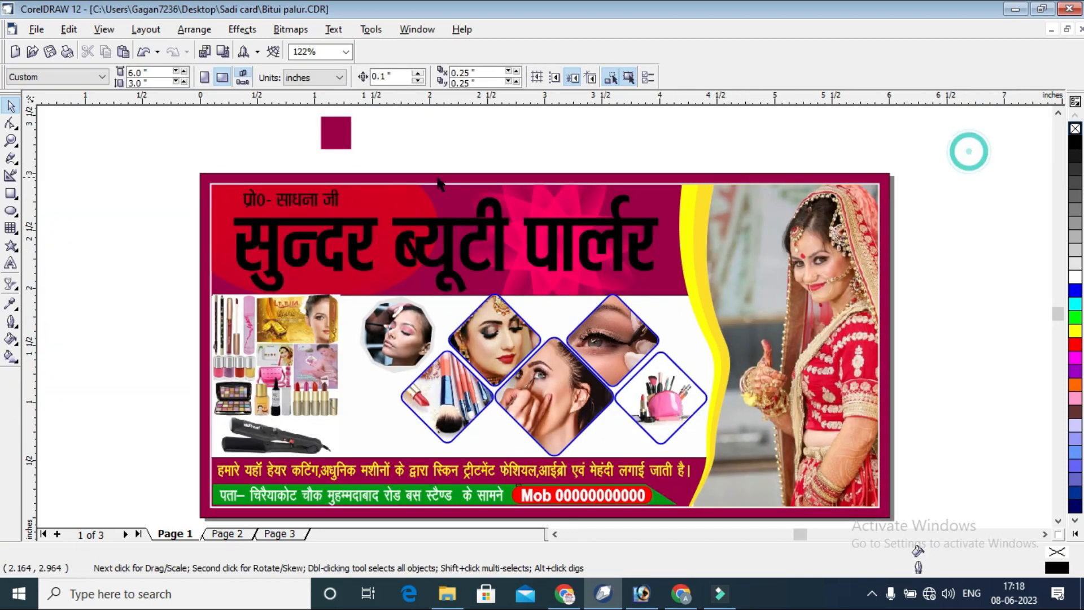
Delete the spare maroon square above the card and fill the proprietor's name line with yellow.
{"action": "left_click", "coordinate": [335, 133]}
{"action": "key", "text": "Delete"}
{"action": "left_click", "coordinate": [290, 201]}
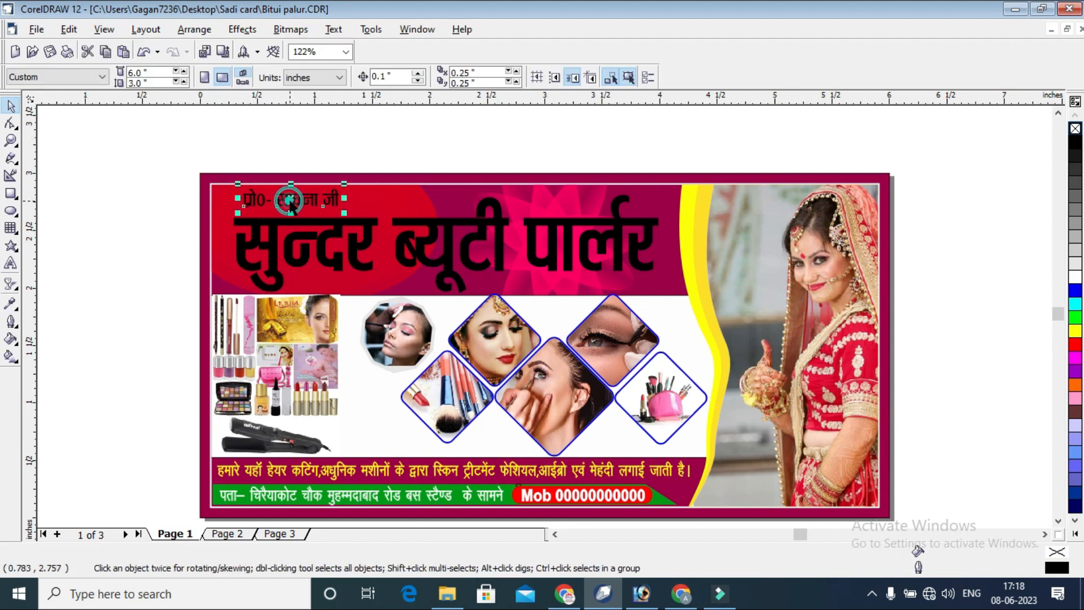
{"action": "left_click", "coordinate": [1075, 332]}
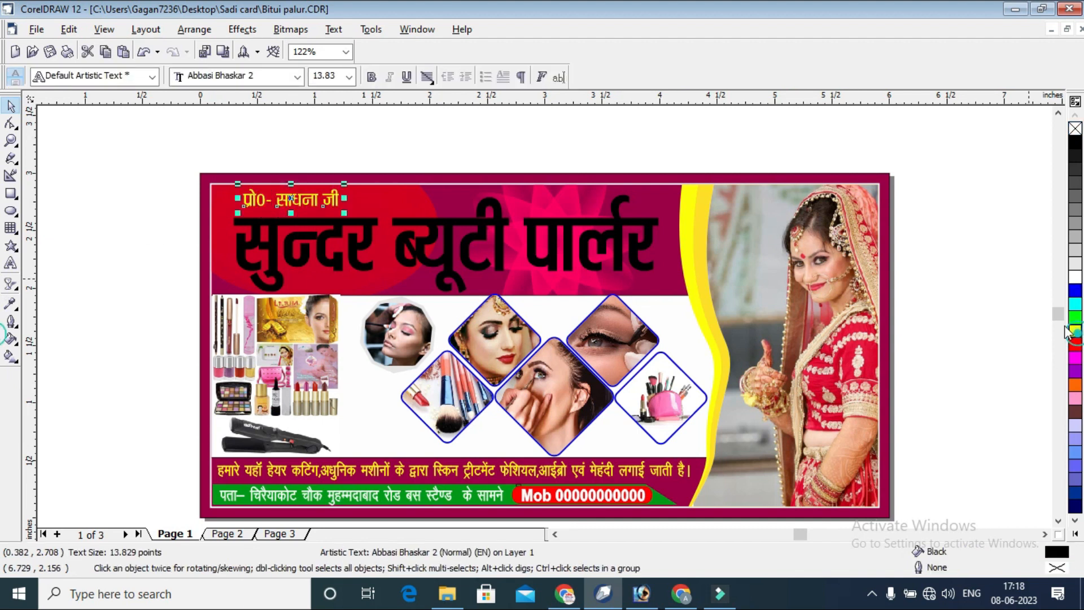
{"action": "left_click", "coordinate": [963, 180]}
Fill the large beauty parlour title with white.
{"action": "left_click", "coordinate": [627, 227]}
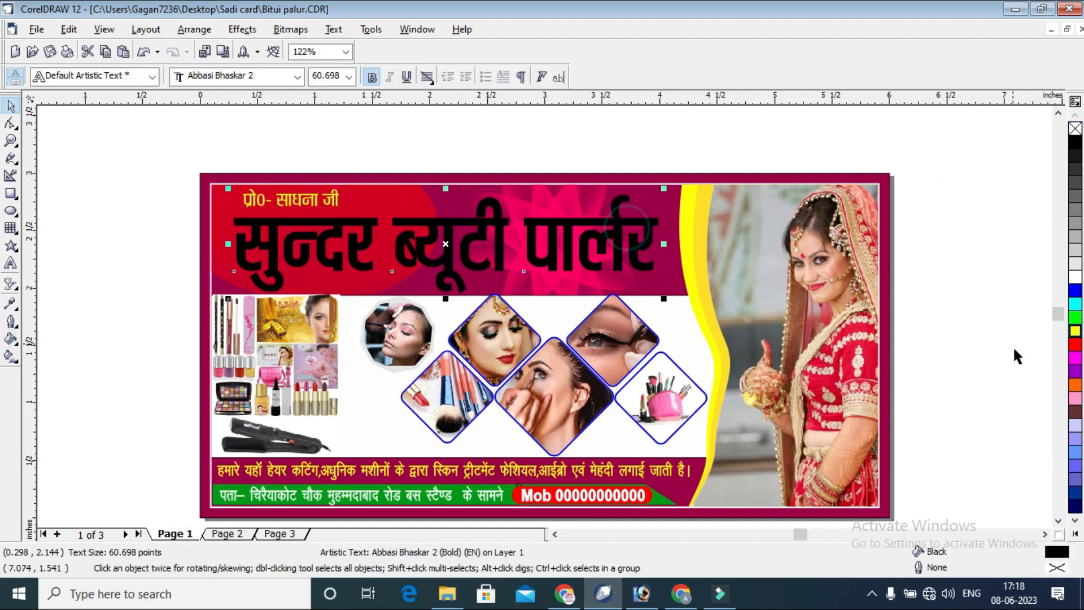
{"action": "left_click", "coordinate": [1074, 276]}
{"action": "left_click", "coordinate": [1006, 203]}
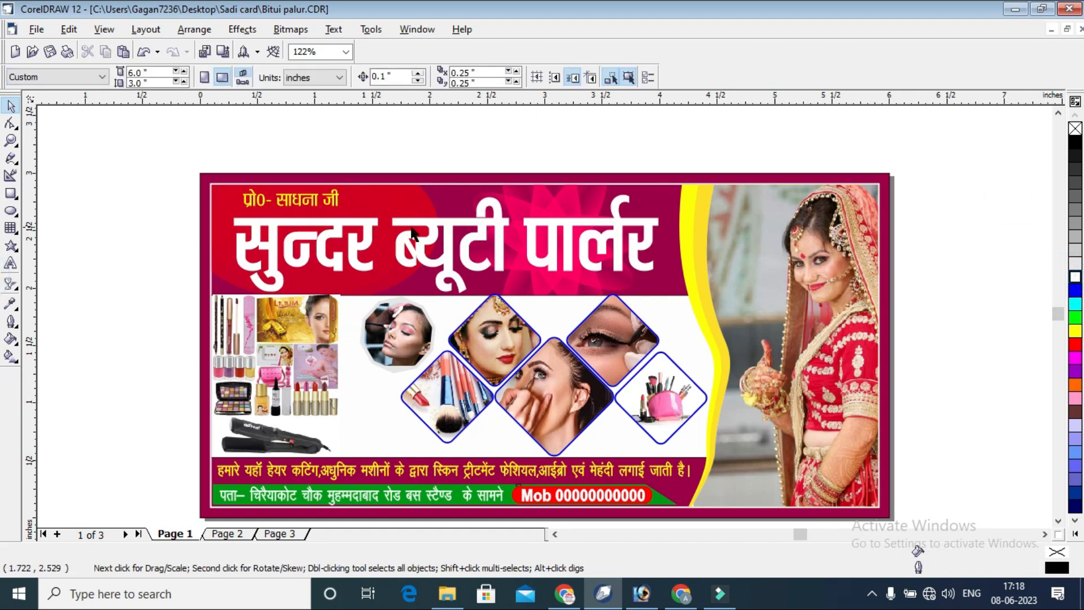
Widen the beauty parlour title slightly and shift it left so it sits clear of the yellow curve.
{"action": "left_click", "coordinate": [614, 249]}
{"action": "left_click_drag", "start_coordinate": [664, 246], "coordinate": [638, 250]}
{"action": "left_click", "coordinate": [640, 247]}
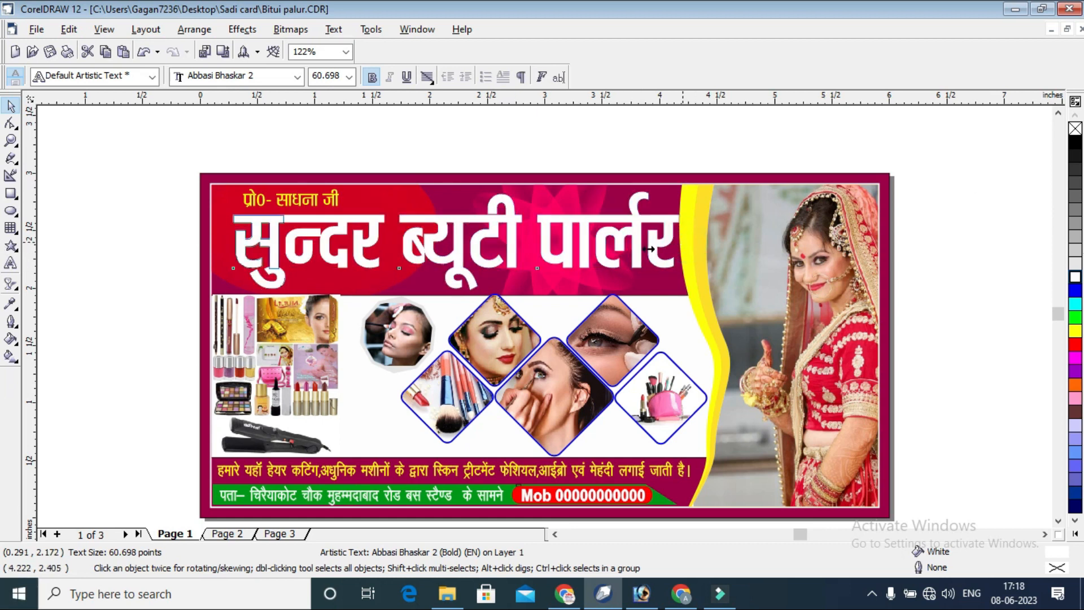
{"action": "left_click_drag", "start_coordinate": [573, 246], "coordinate": [568, 245]}
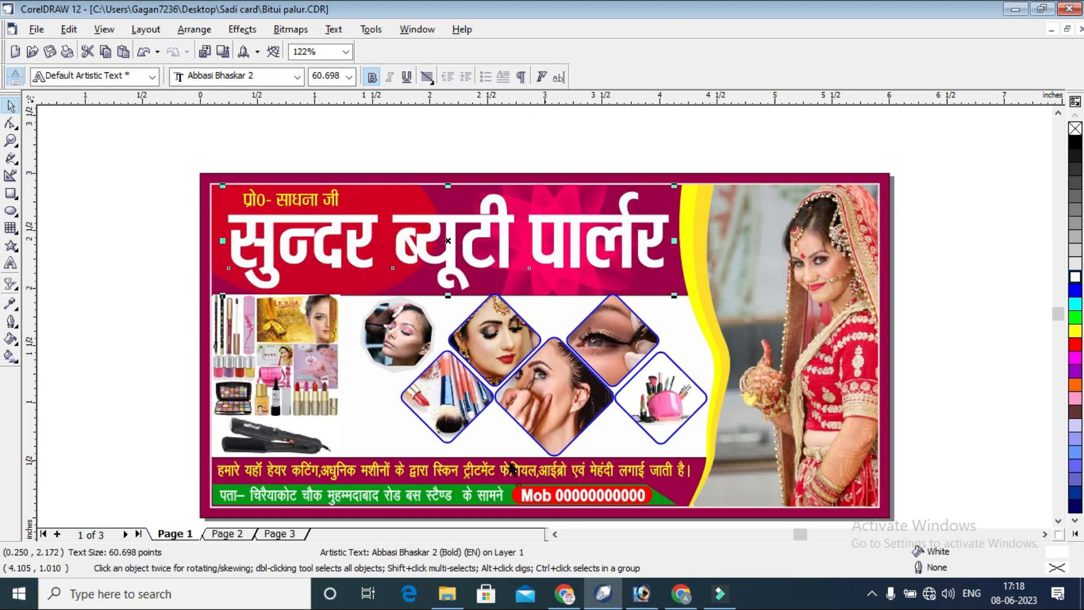
{"action": "left_click", "coordinate": [996, 167]}
Recolour the card's 6 by 3 inch background rectangle dark blue.
{"action": "left_click", "coordinate": [888, 177]}
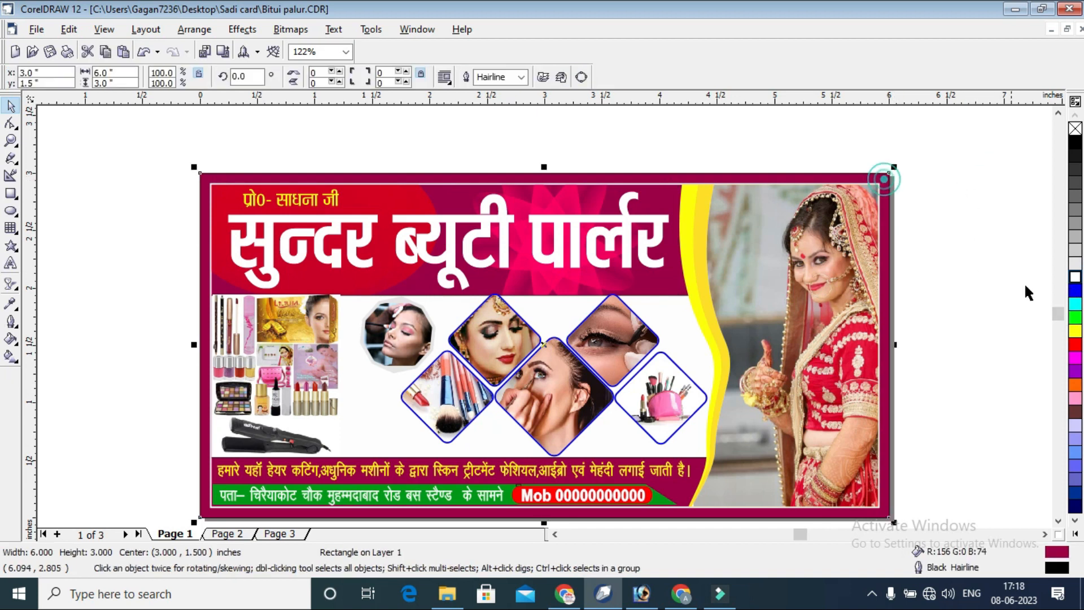
{"action": "left_click", "coordinate": [1074, 341]}
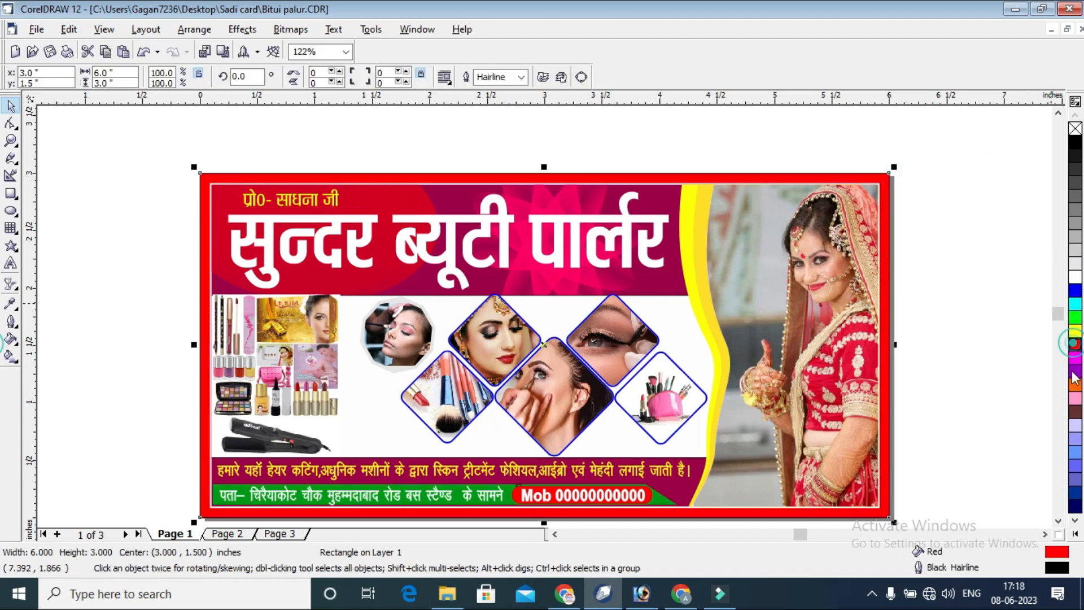
{"action": "left_click", "coordinate": [1074, 497]}
{"action": "left_click", "coordinate": [997, 247]}
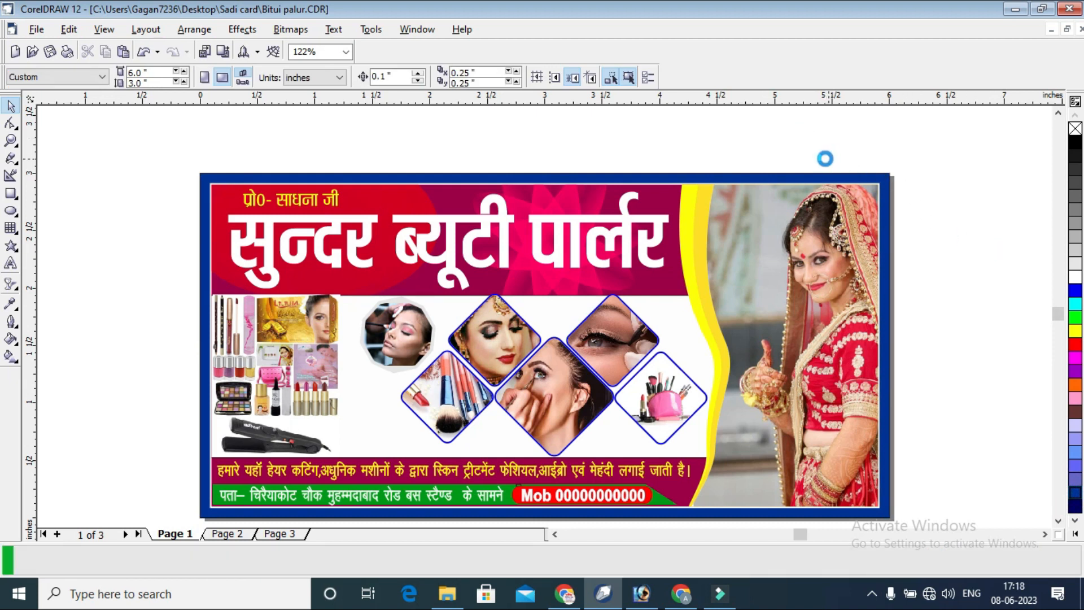
Export the card to the Desktop as a JPEG bitmap named 6x3.
{"action": "left_click", "coordinate": [397, 137]}
{"action": "key", "text": "ctrl+e"}
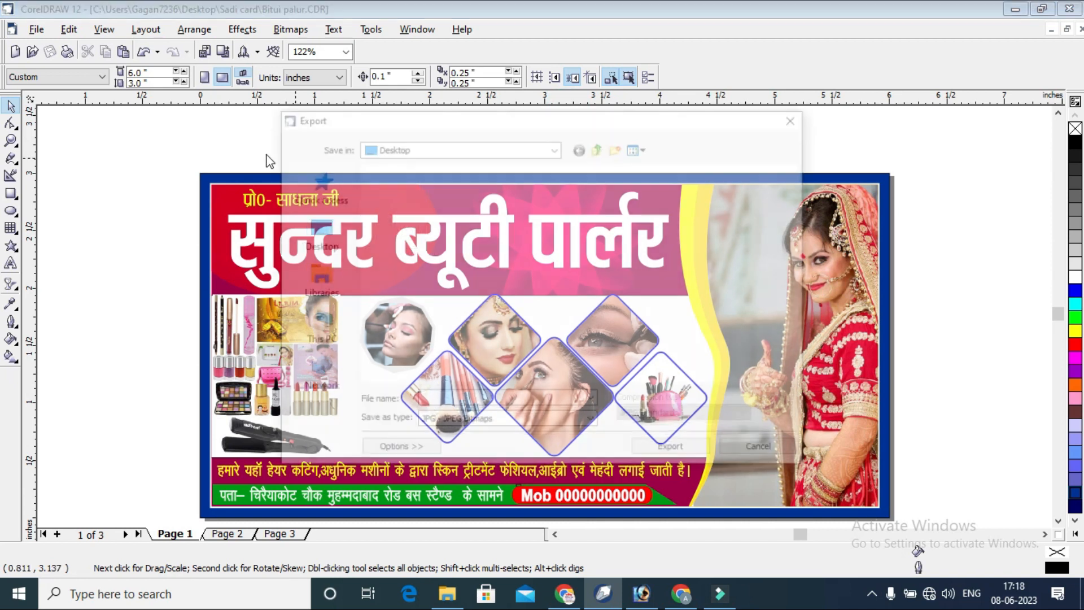
{"action": "left_click", "coordinate": [316, 230]}
{"action": "left_click", "coordinate": [465, 400]}
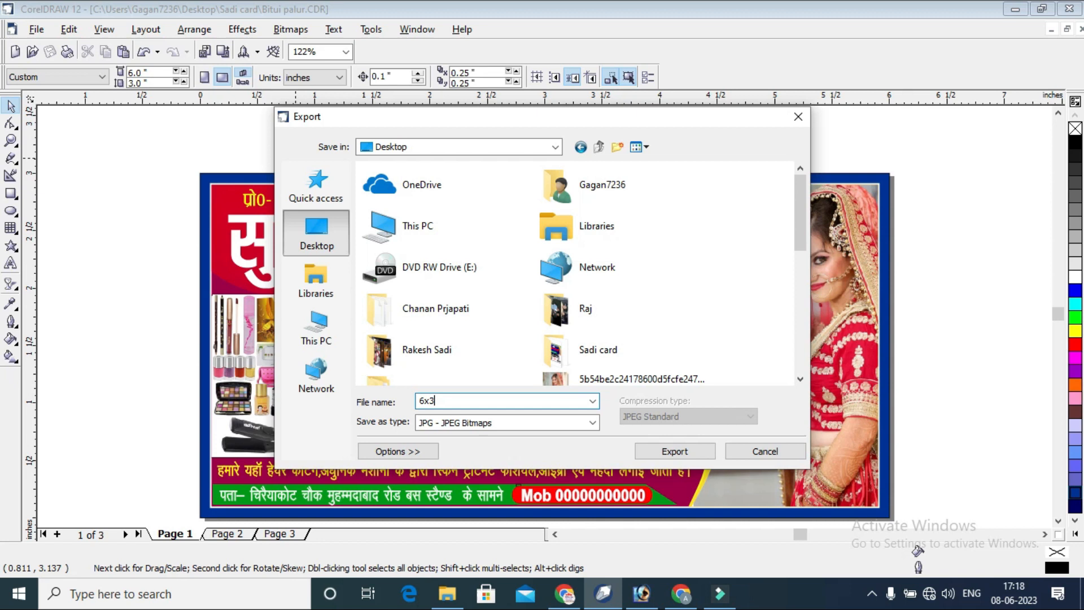
{"action": "left_click", "coordinate": [497, 423]}
{"action": "left_click", "coordinate": [499, 422]}
{"action": "left_click", "coordinate": [672, 451]}
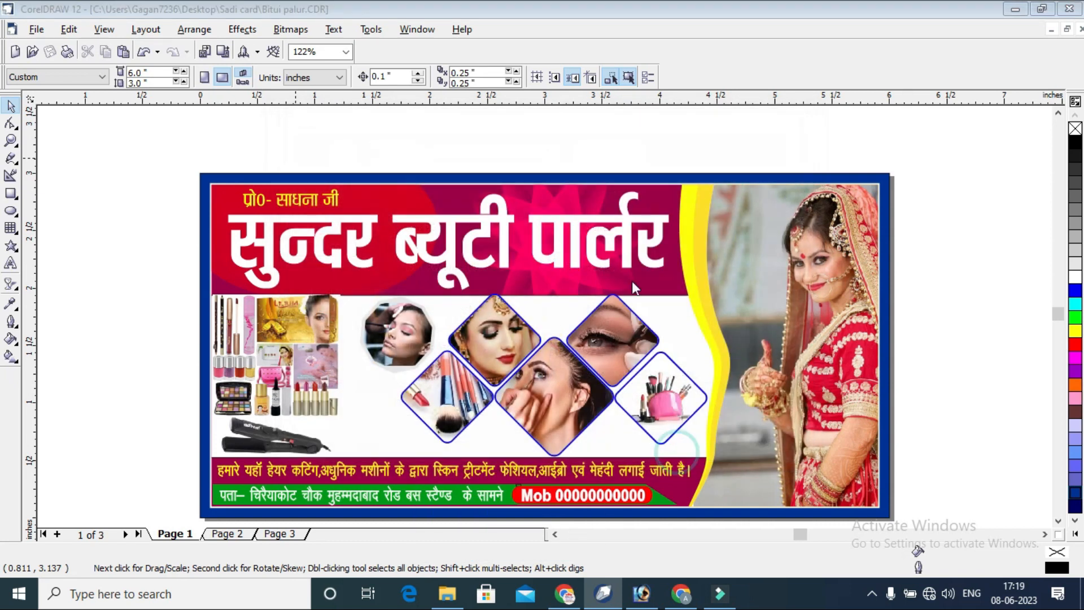
Keep inches, 600 dpi and RGB Color (24-bit) for the bitmap conversion and accept the JPEG export settings.
{"action": "left_click", "coordinate": [631, 160]}
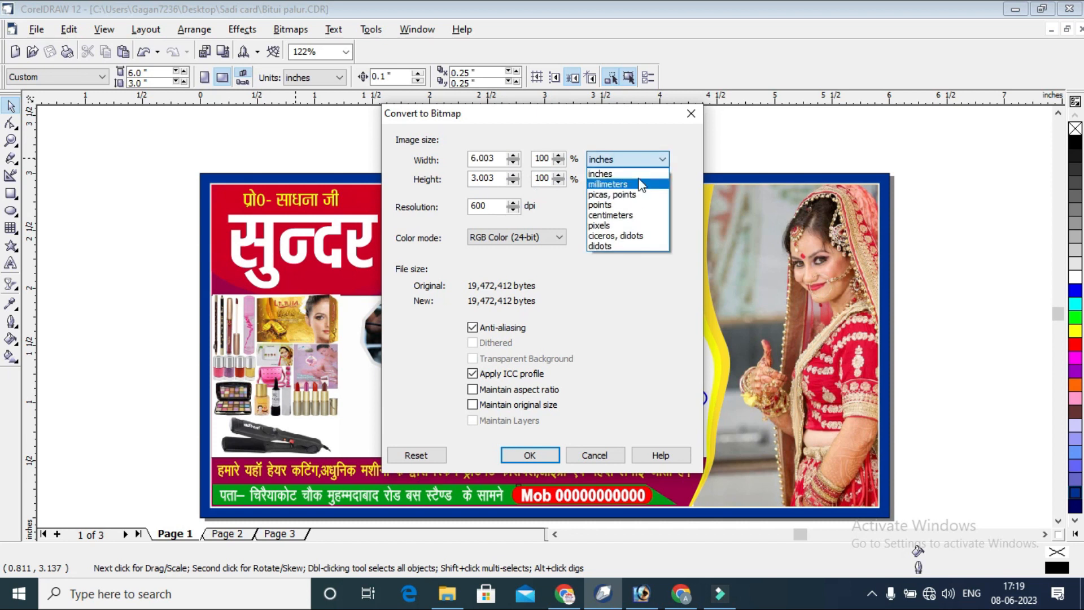
{"action": "left_click", "coordinate": [641, 175]}
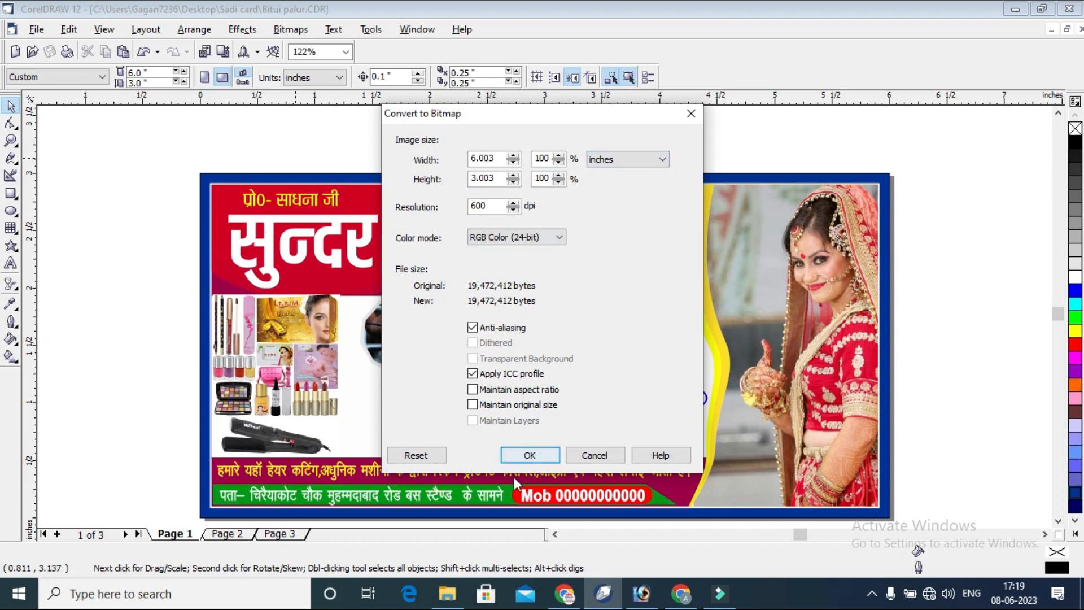
{"action": "left_click", "coordinate": [531, 455]}
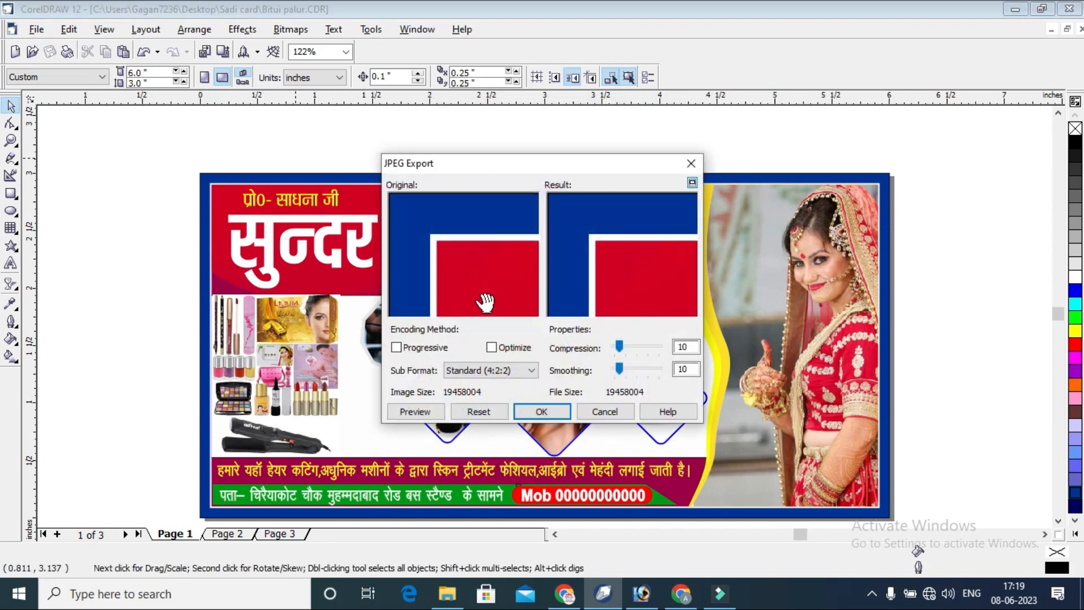
{"action": "left_click", "coordinate": [540, 411]}
Switch to the desktop and open the exported 6x3 image in Photos in a maximized window to examine the finished card.
{"action": "left_click", "coordinate": [1014, 10]}
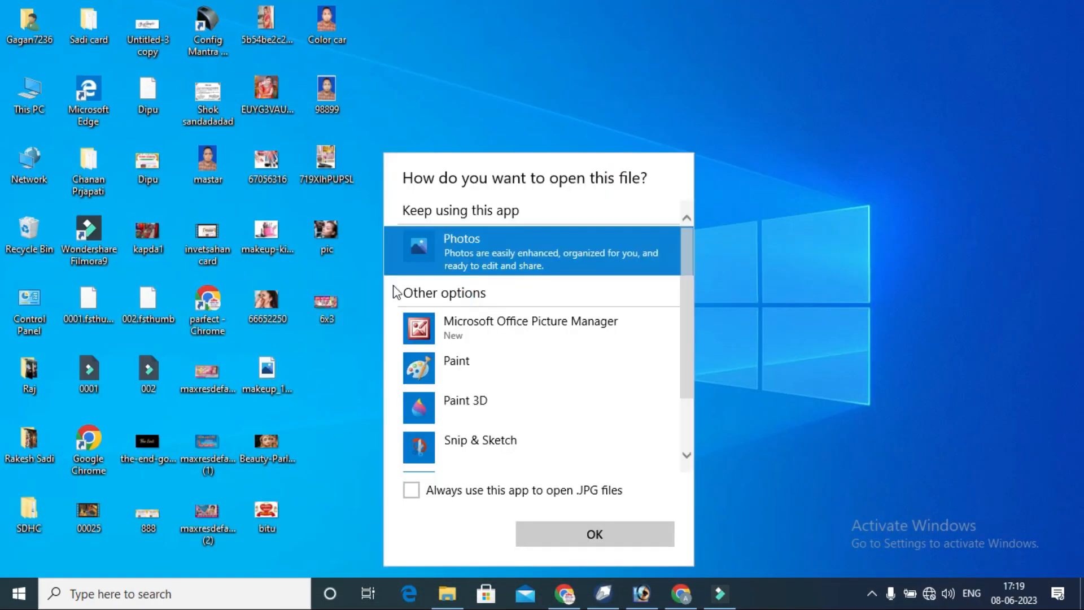
{"action": "left_click", "coordinate": [514, 236]}
{"action": "left_click", "coordinate": [601, 533]}
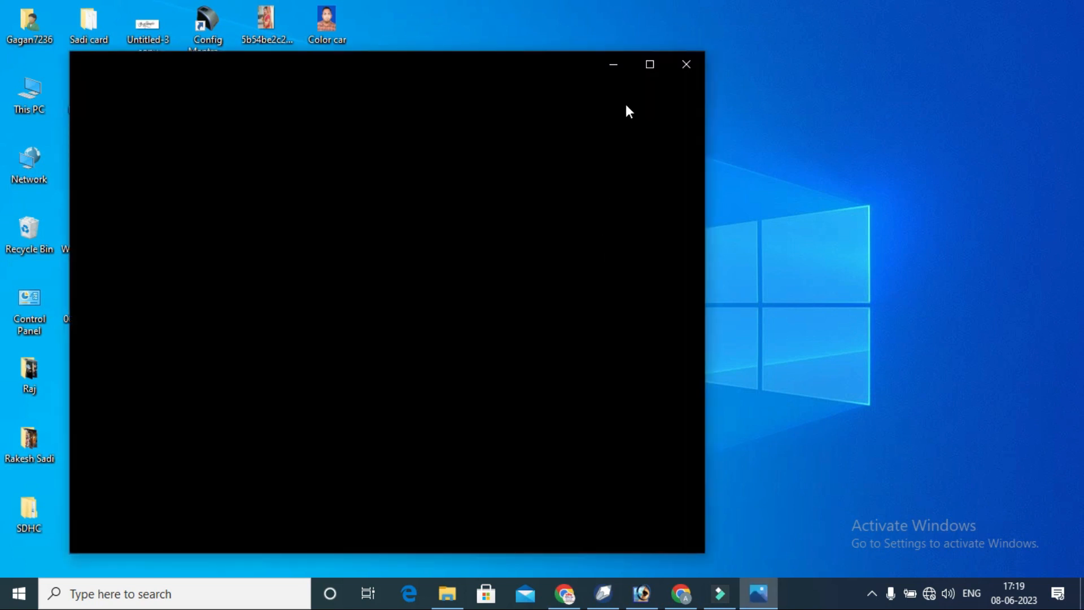
{"action": "left_click", "coordinate": [651, 66]}
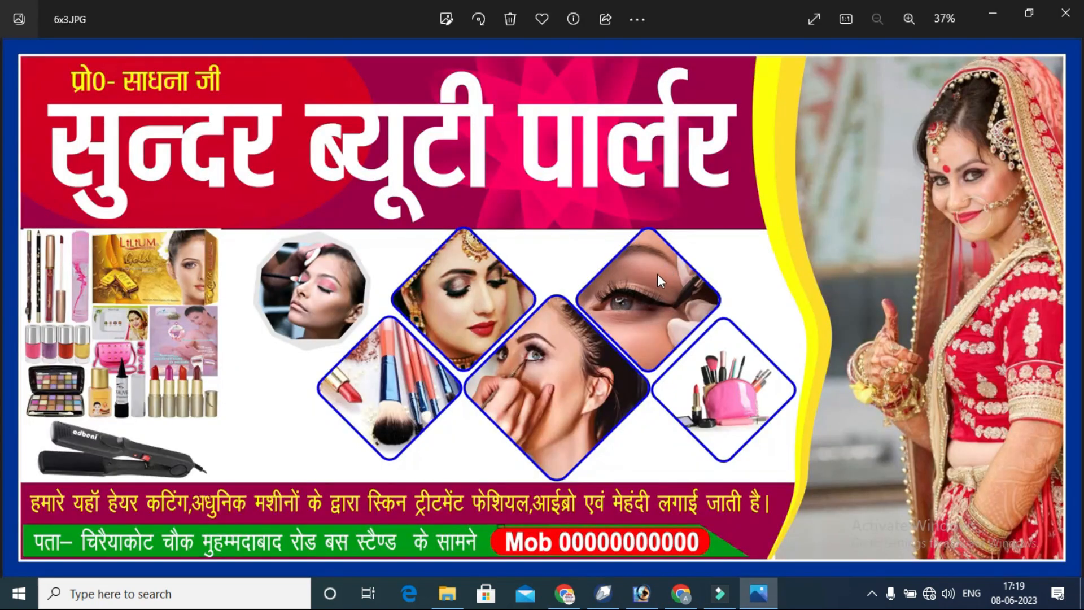